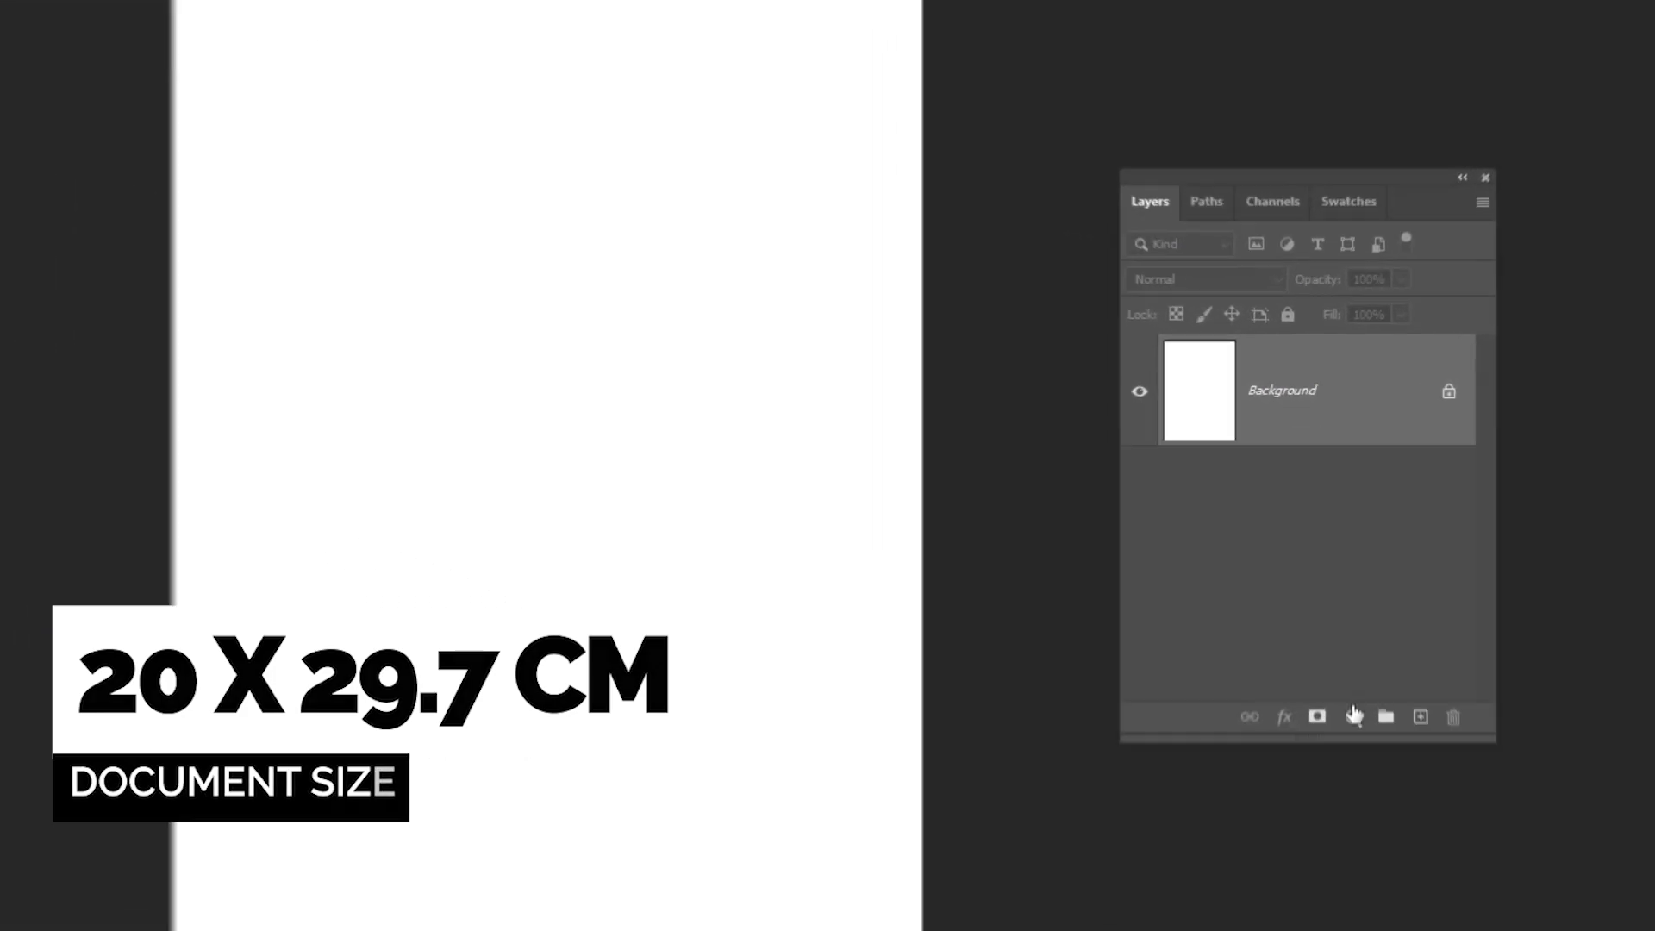
# Add a black (000000) solid color fill layer above the background
pyautogui.click(1339, 608)
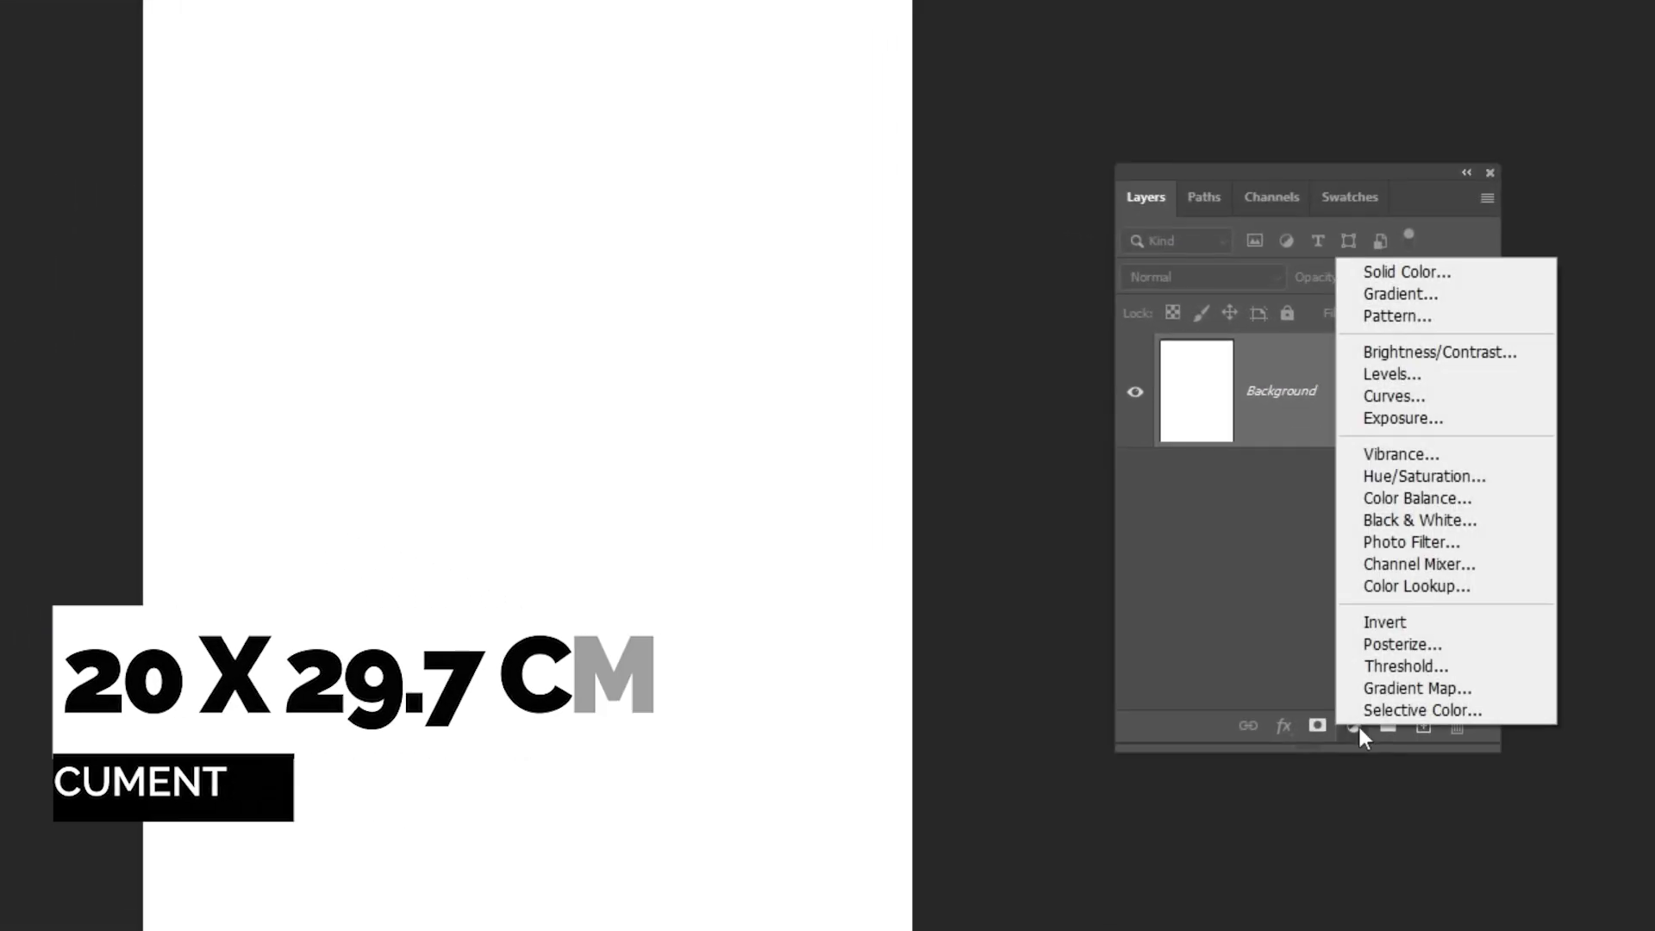
pyautogui.click(1408, 272)
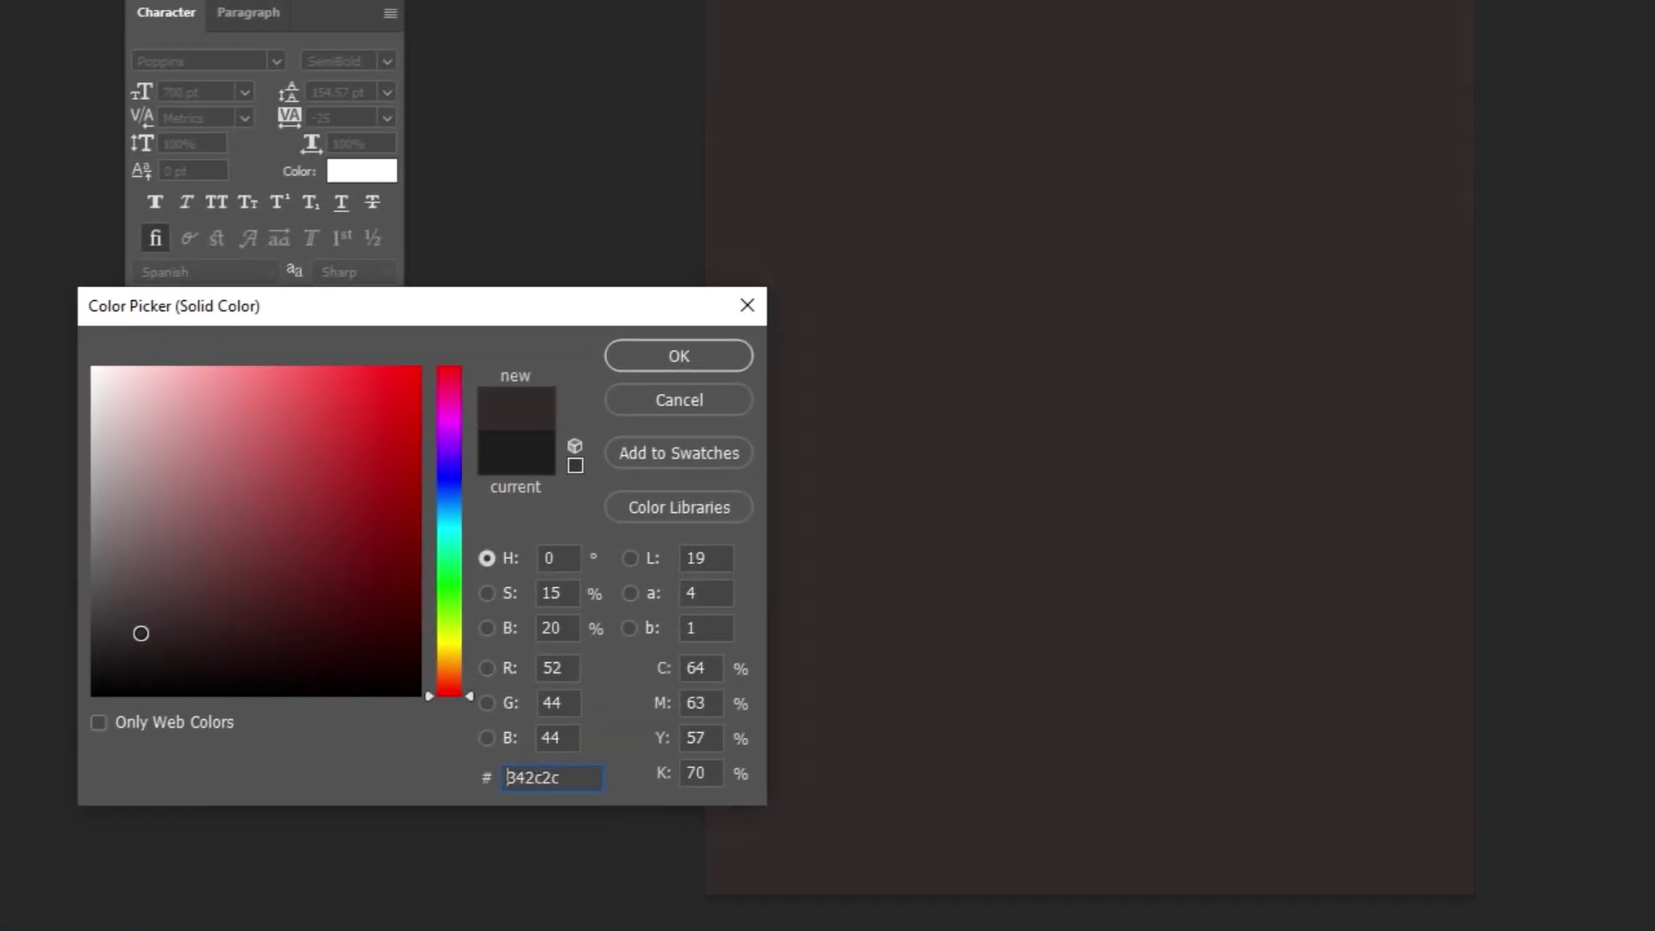
pyautogui.write('000000')
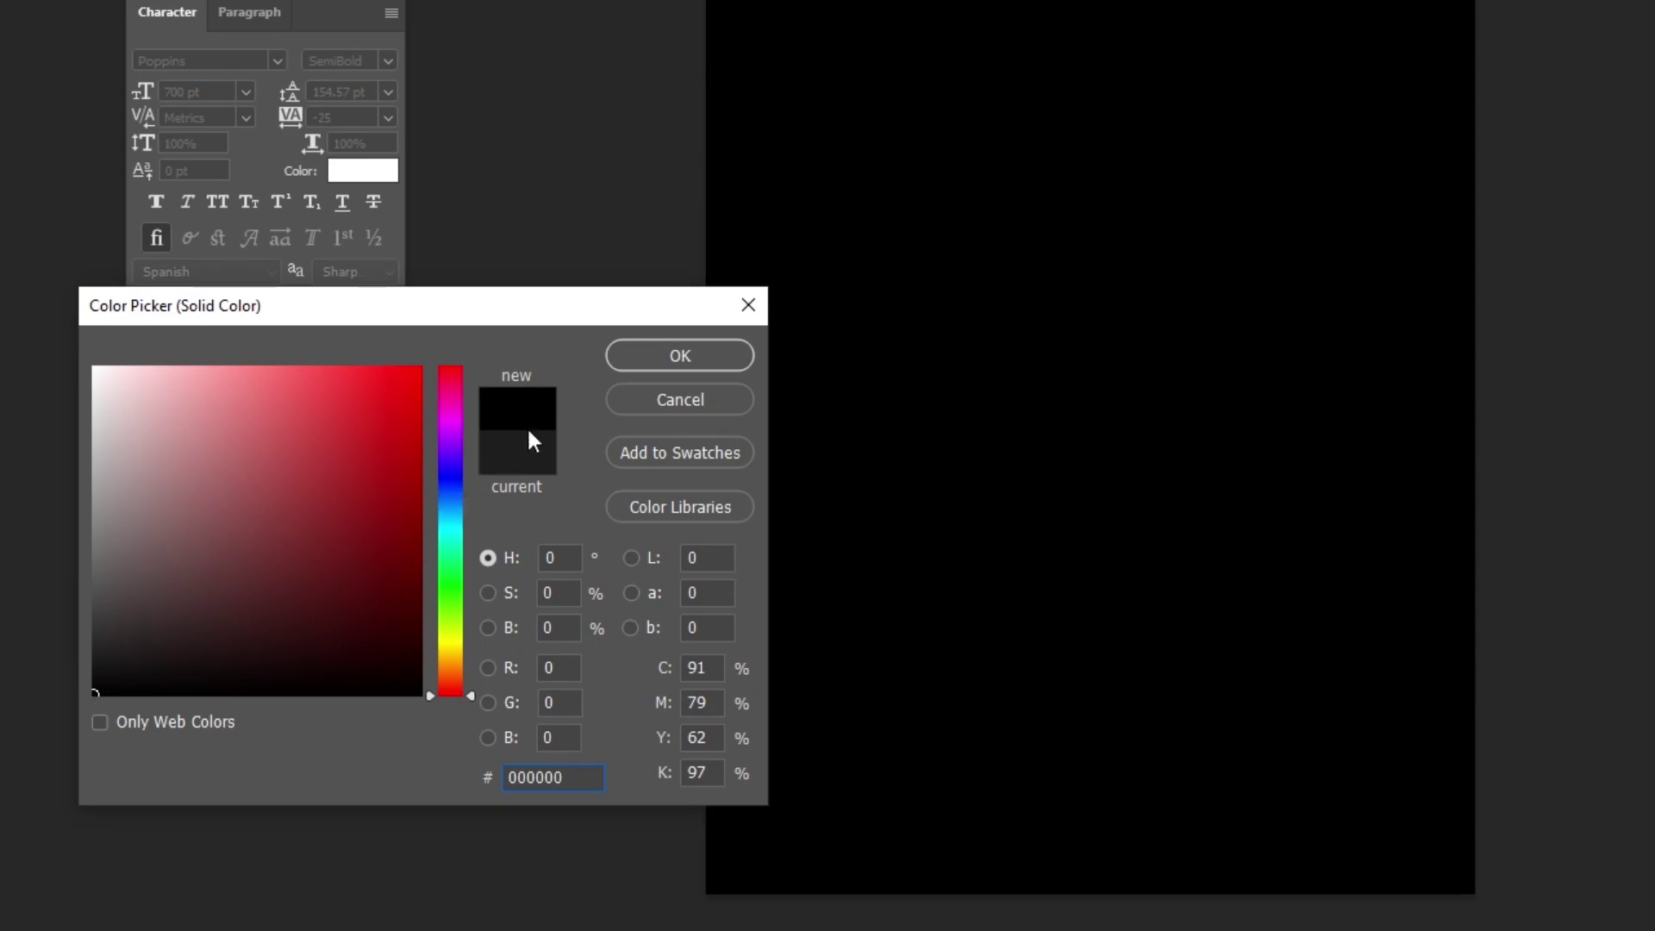
pyautogui.click(700, 353)
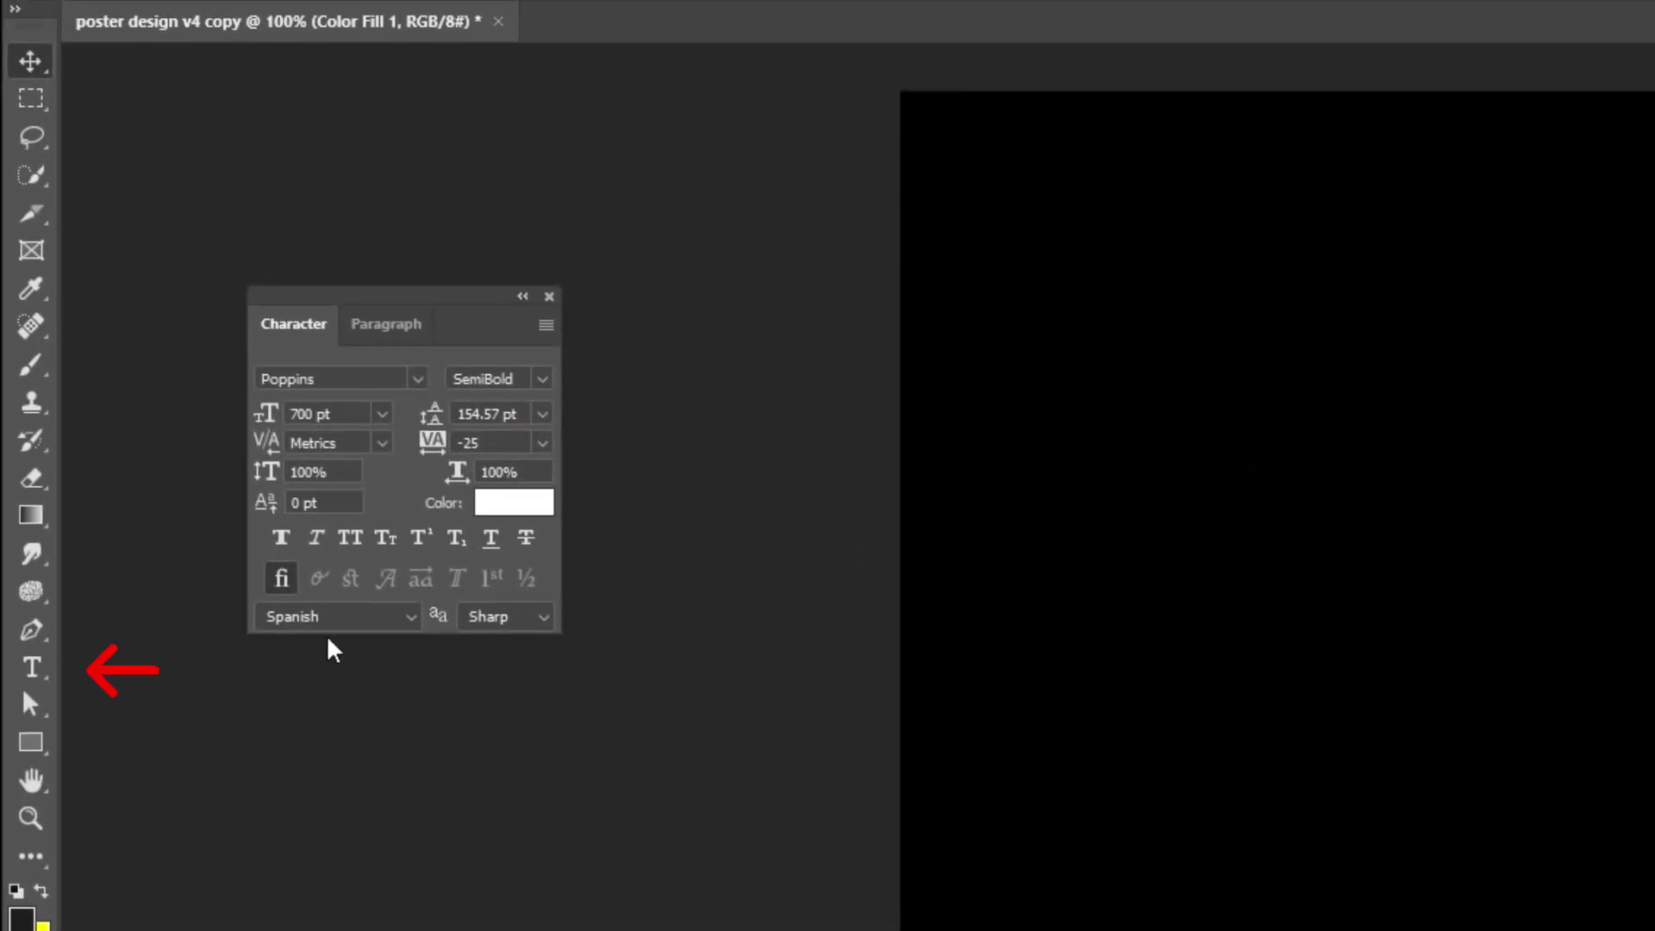
# Add a white letter "e" in 700 pt Poppins SemiBold and move it to the middle of the poster
pyautogui.click(50, 665)
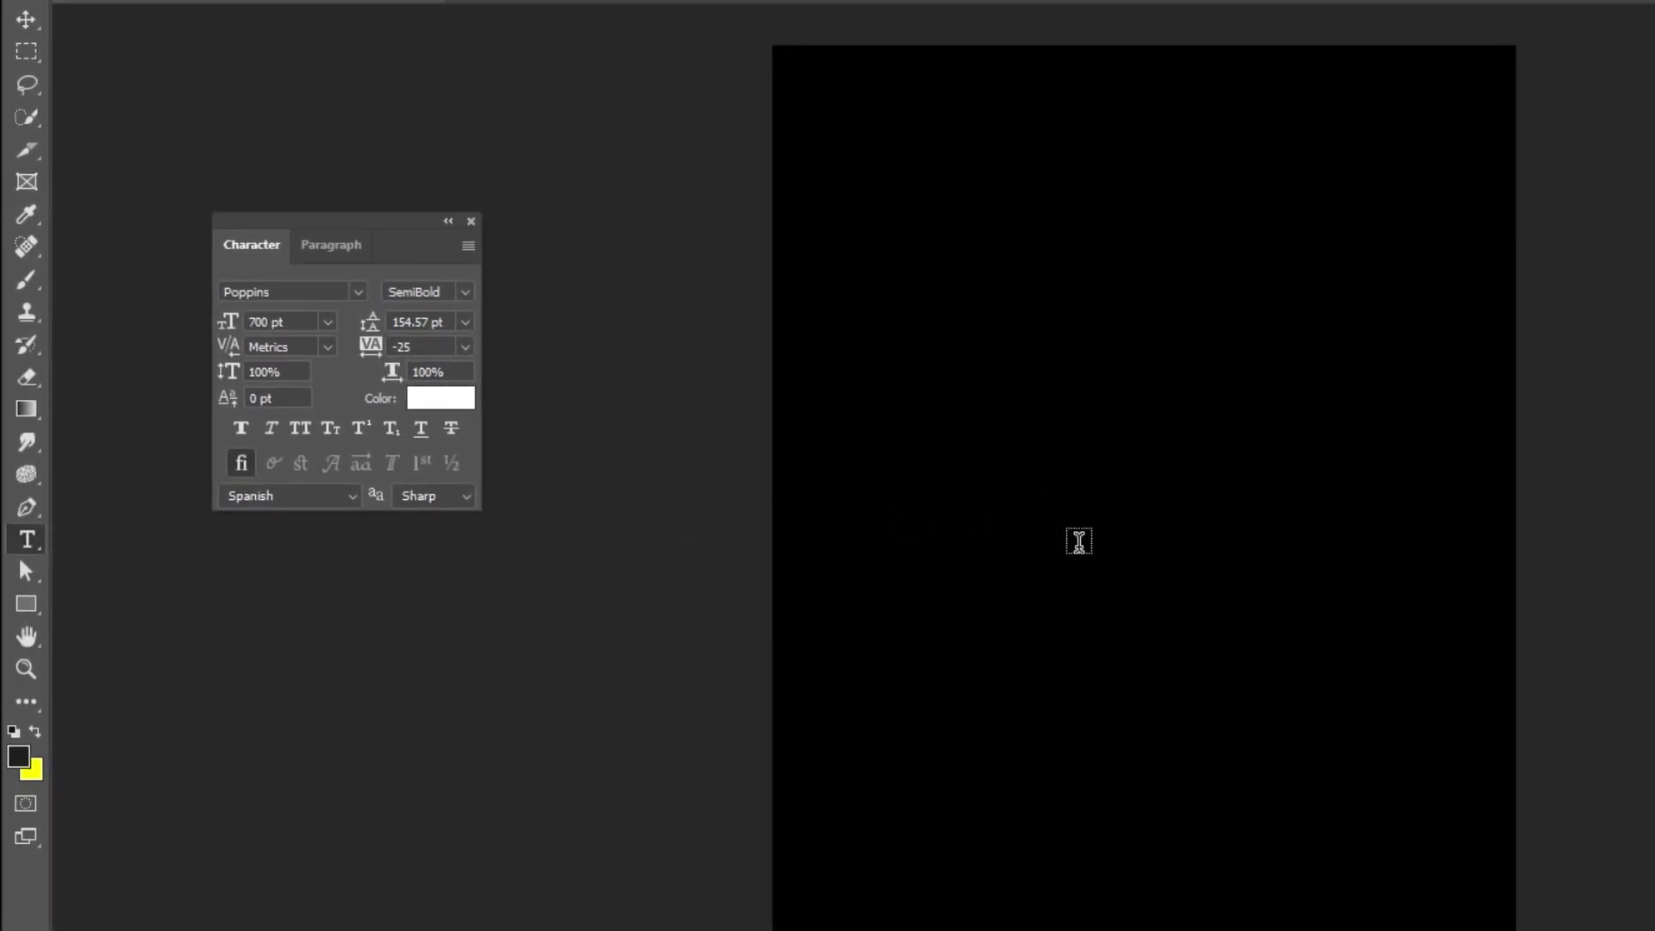
pyautogui.click(1080, 542)
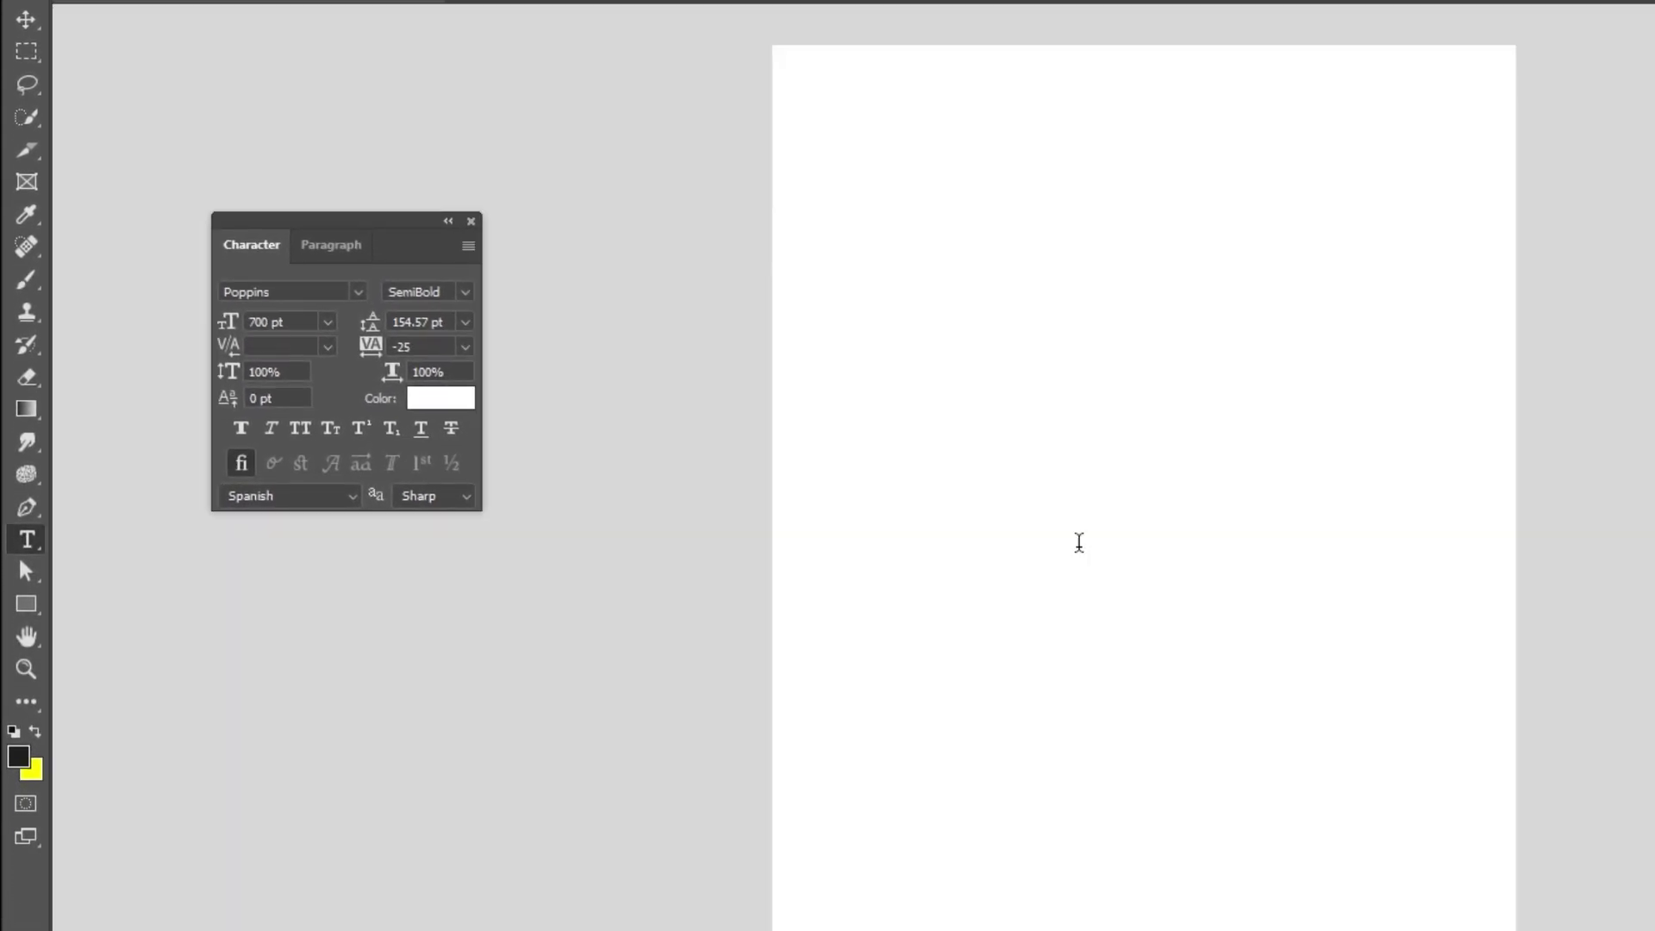
pyautogui.write('e')
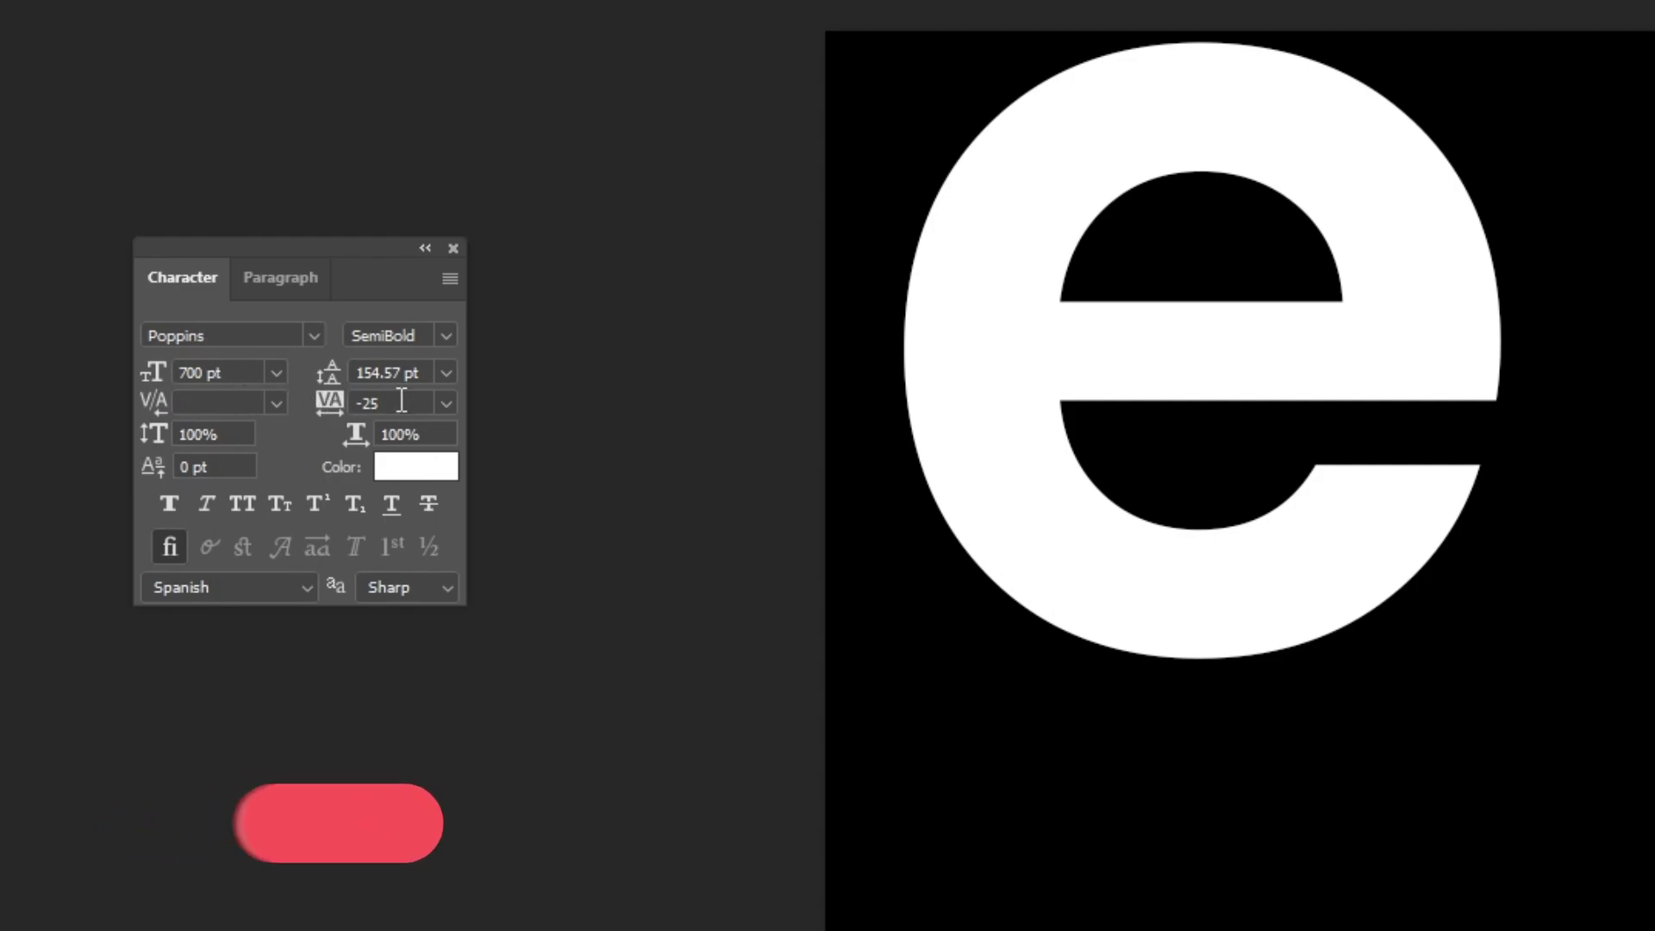
pyautogui.moveTo(1177, 560); pyautogui.dragTo(1274, 825)
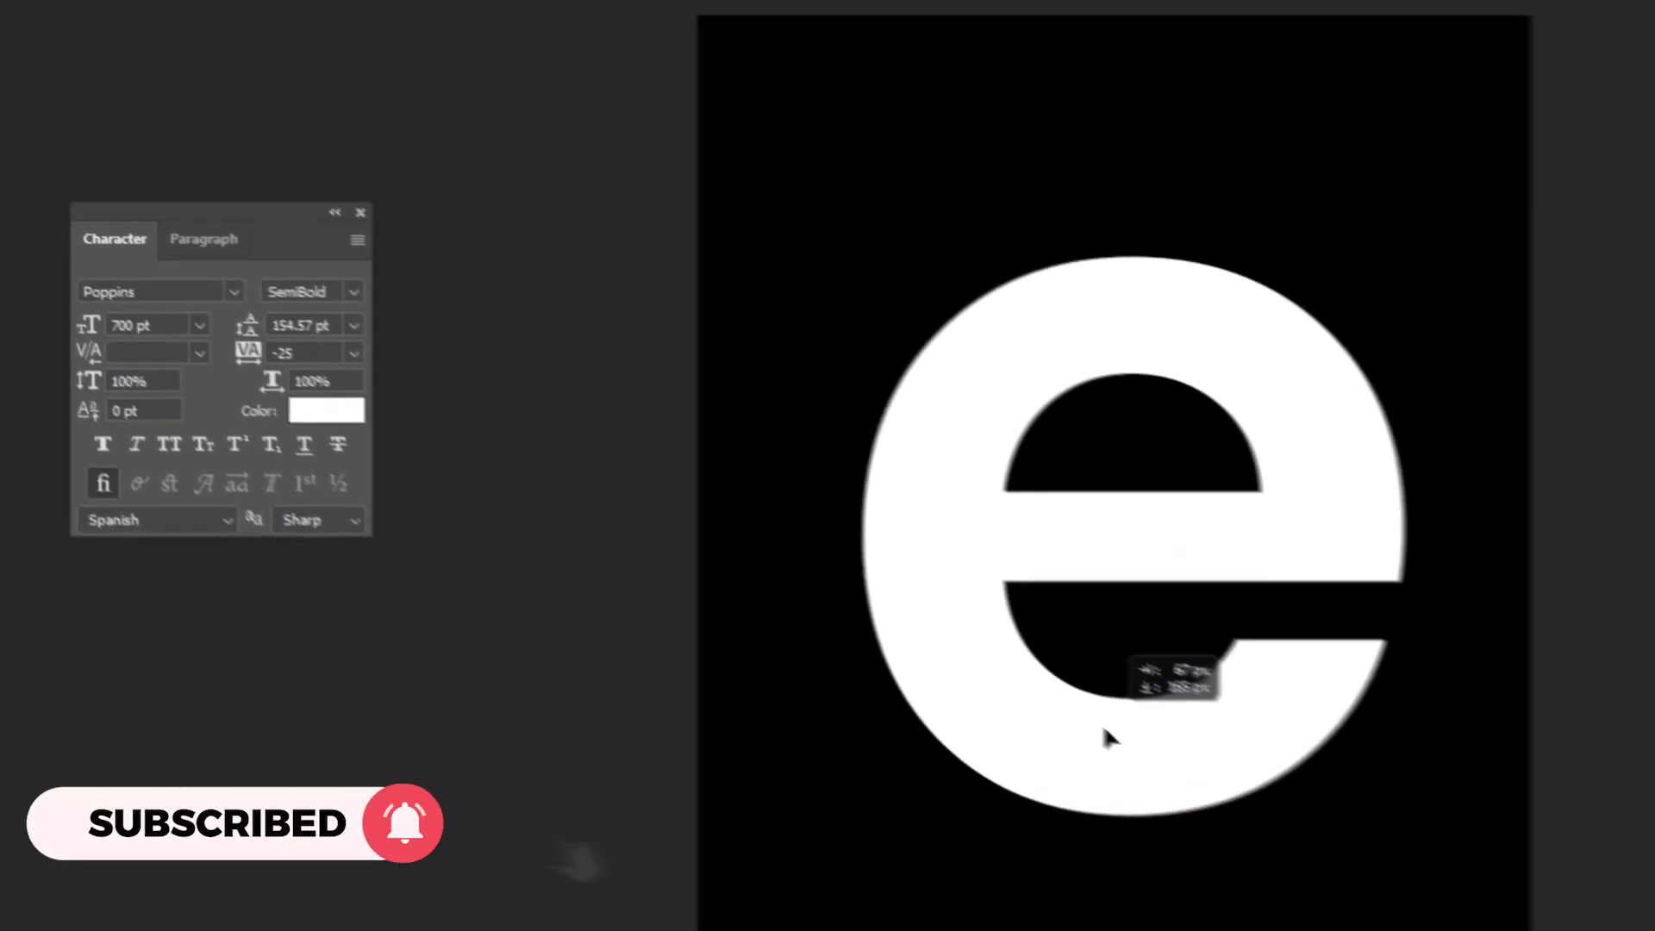
pyautogui.moveTo(1104, 729); pyautogui.dragTo(1098, 745)
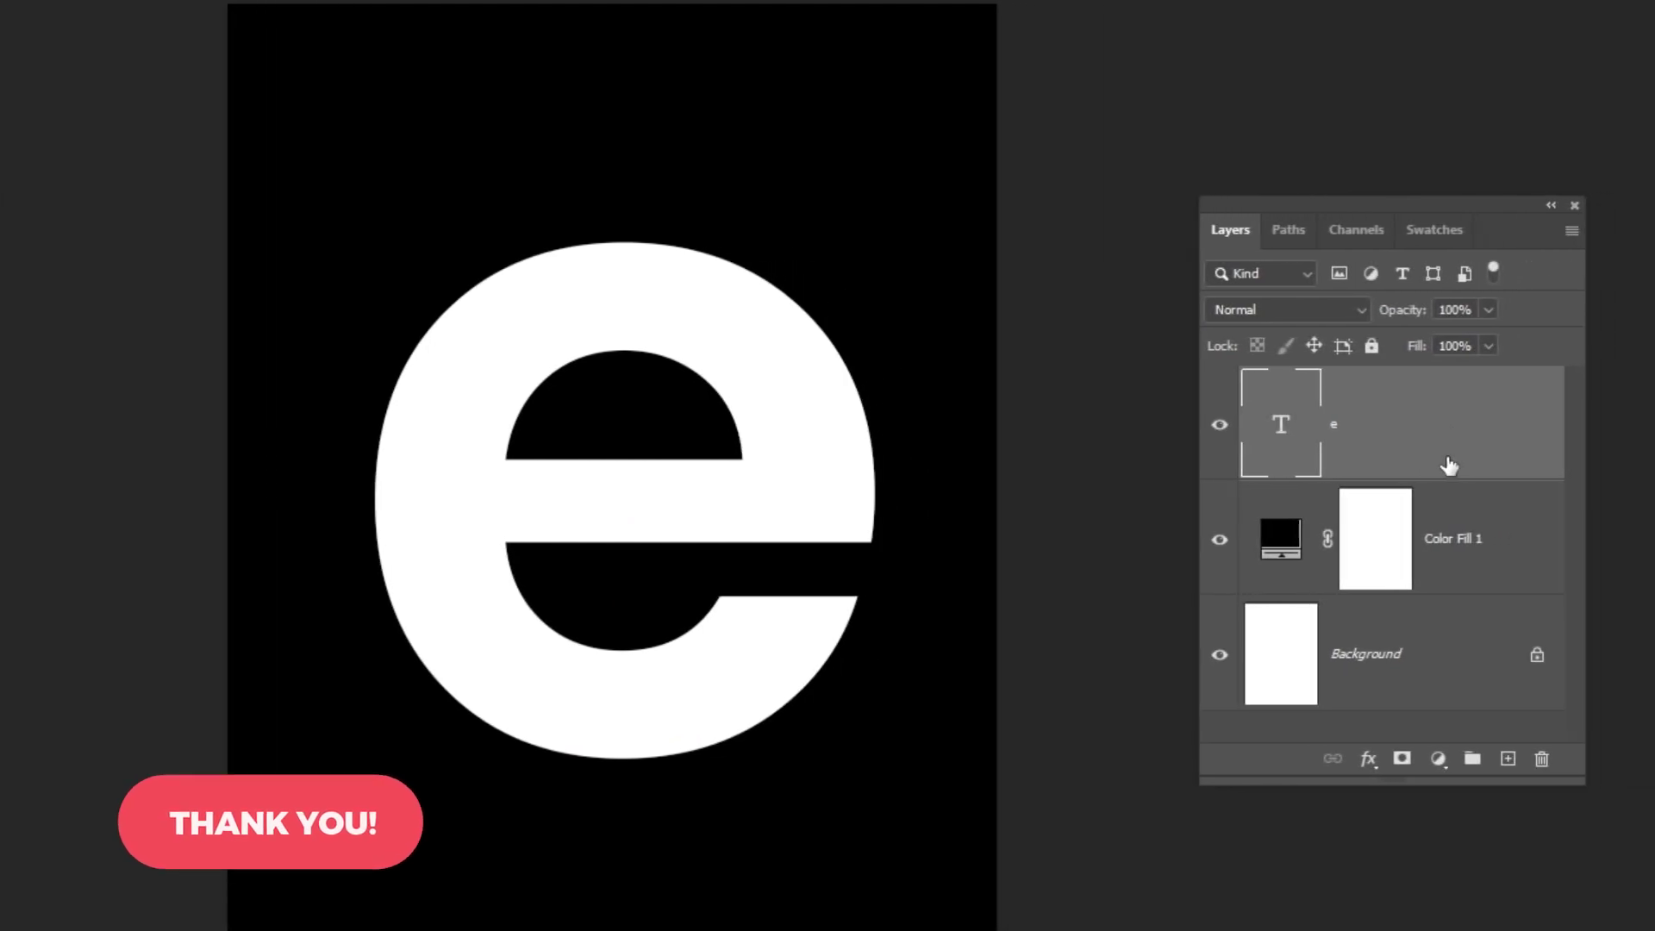
# Duplicate the "e" text layer and color the copy red (fe0000)
pyautogui.moveTo(1586, 466); pyautogui.dragTo(1643, 755)
pyautogui.moveTo(1510, 755); pyautogui.dragTo(1510, 758)
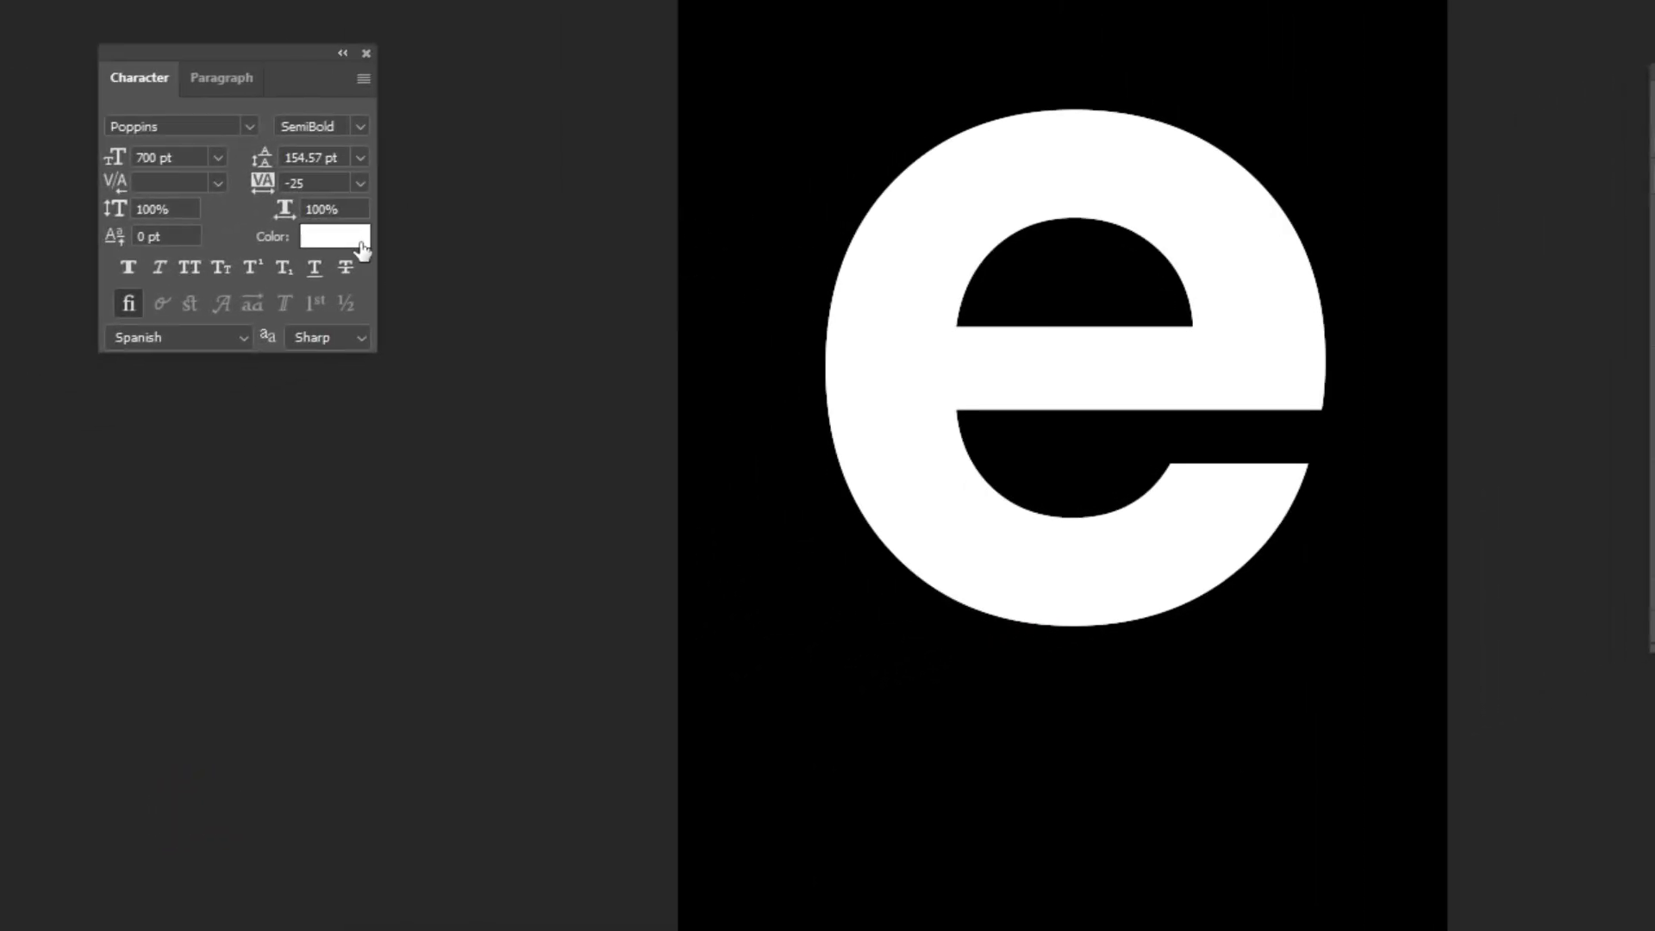
pyautogui.click(340, 236)
pyautogui.write('ff0000')
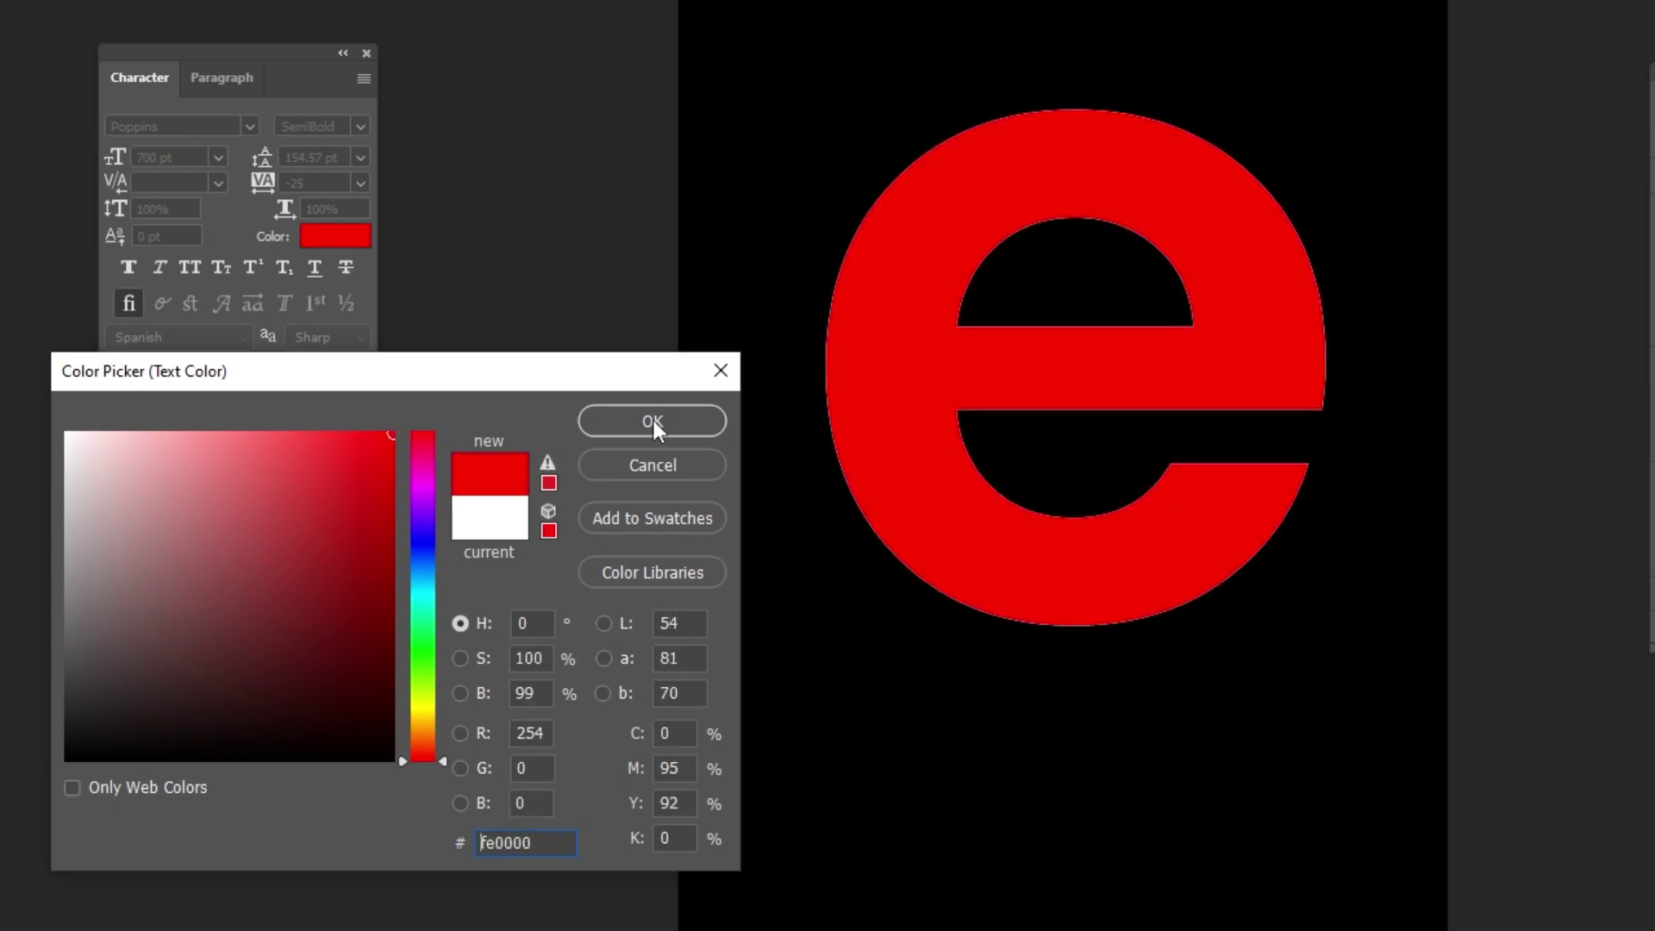
pyautogui.click(653, 420)
# Enlarge the red "e" to 820 pt and shift it right and down over the white letter
pyautogui.click(168, 157)
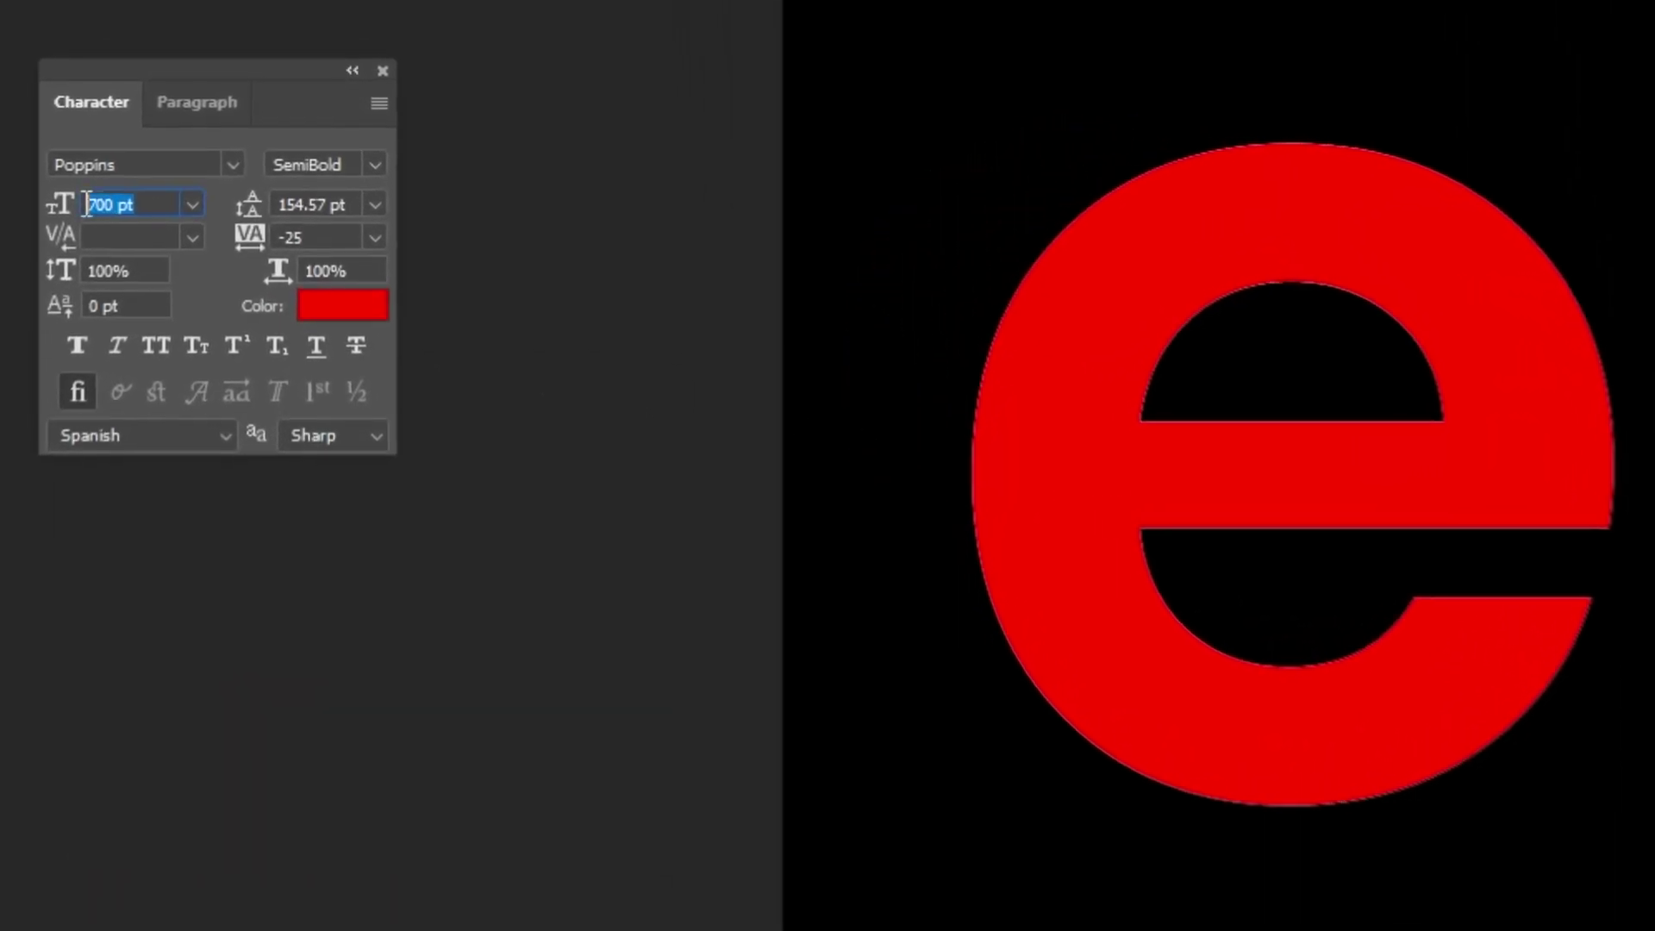
pyautogui.write('820')
pyautogui.press('Return')
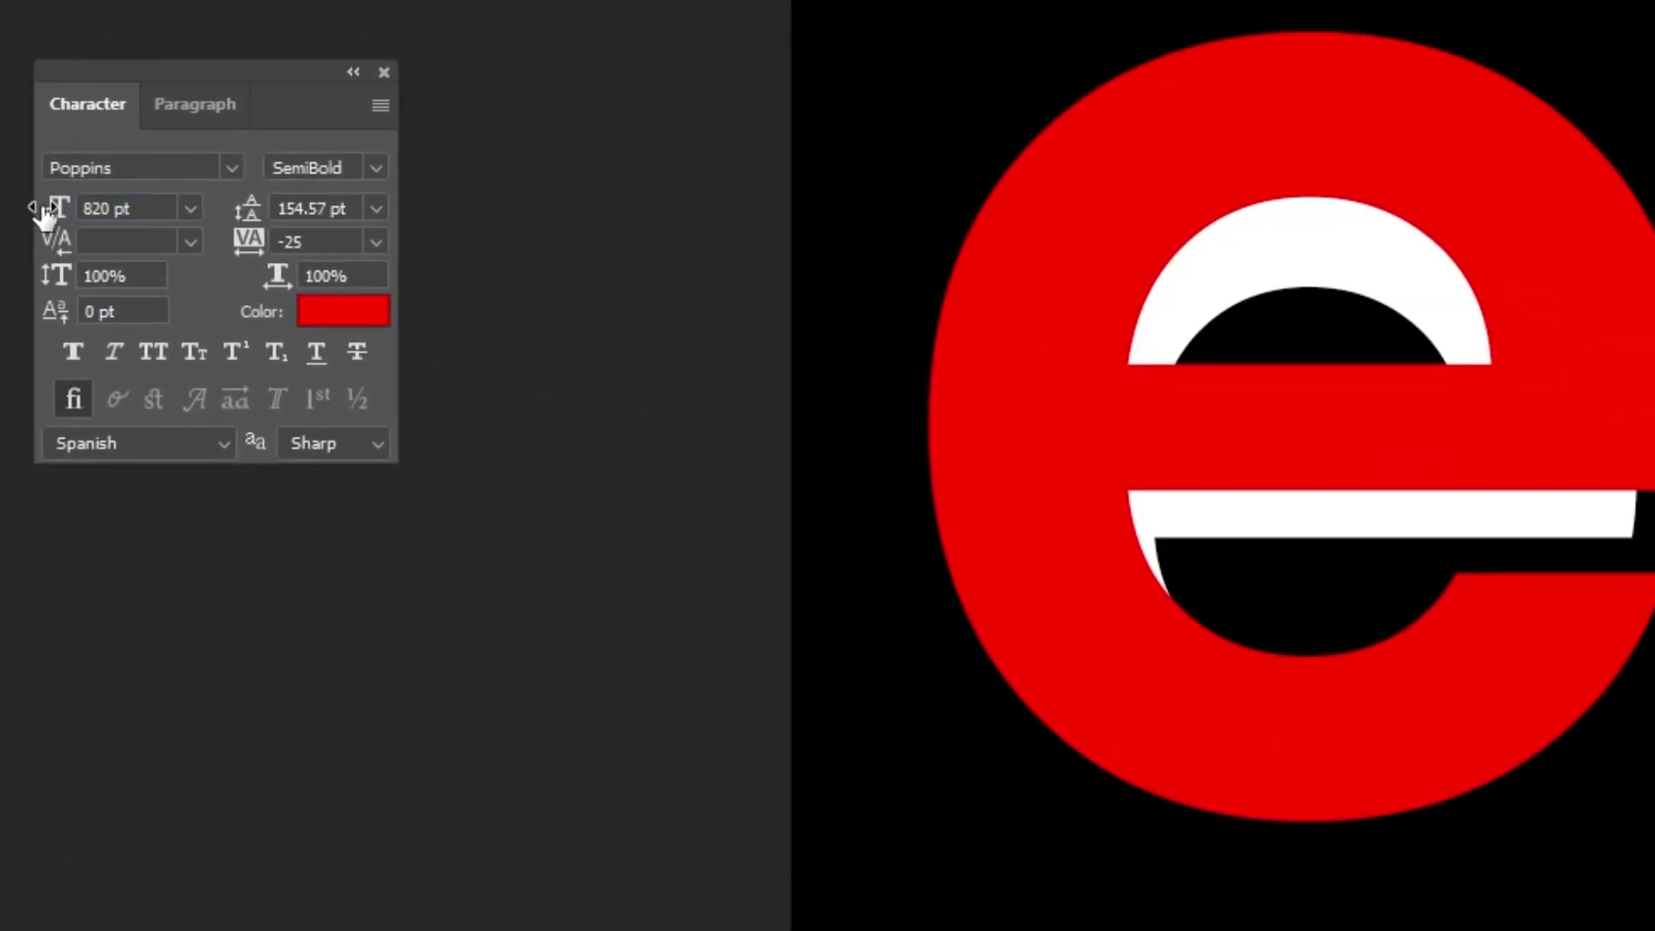
pyautogui.moveTo(1148, 428); pyautogui.dragTo(1200, 458)
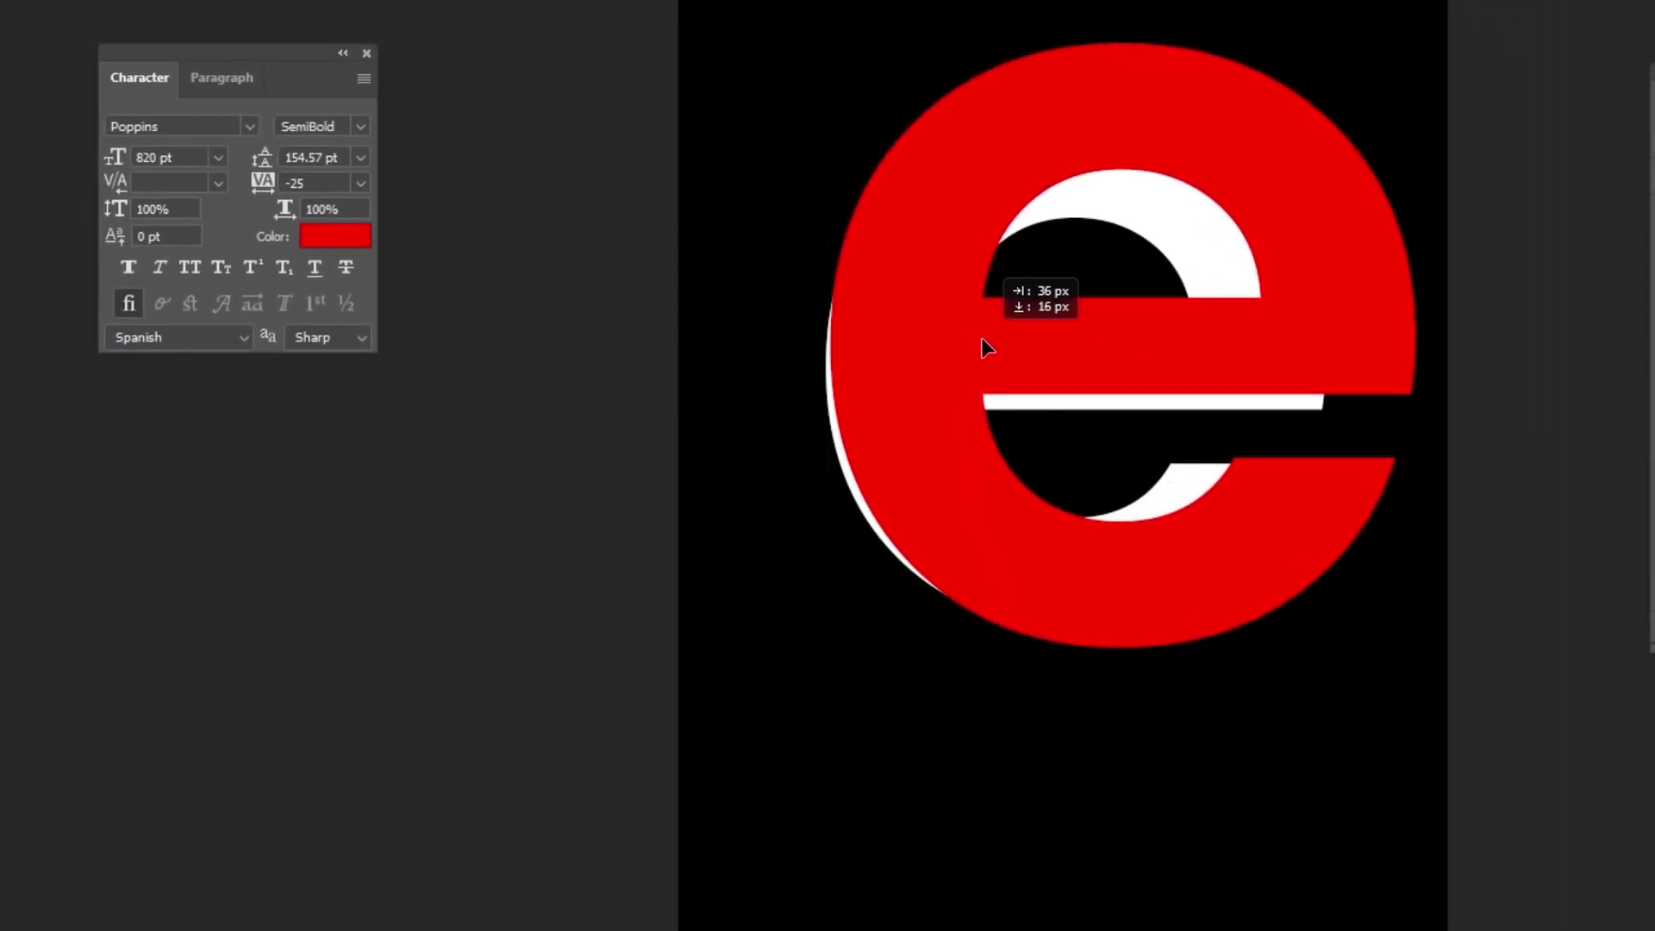
pyautogui.moveTo(987, 347); pyautogui.dragTo(989, 362)
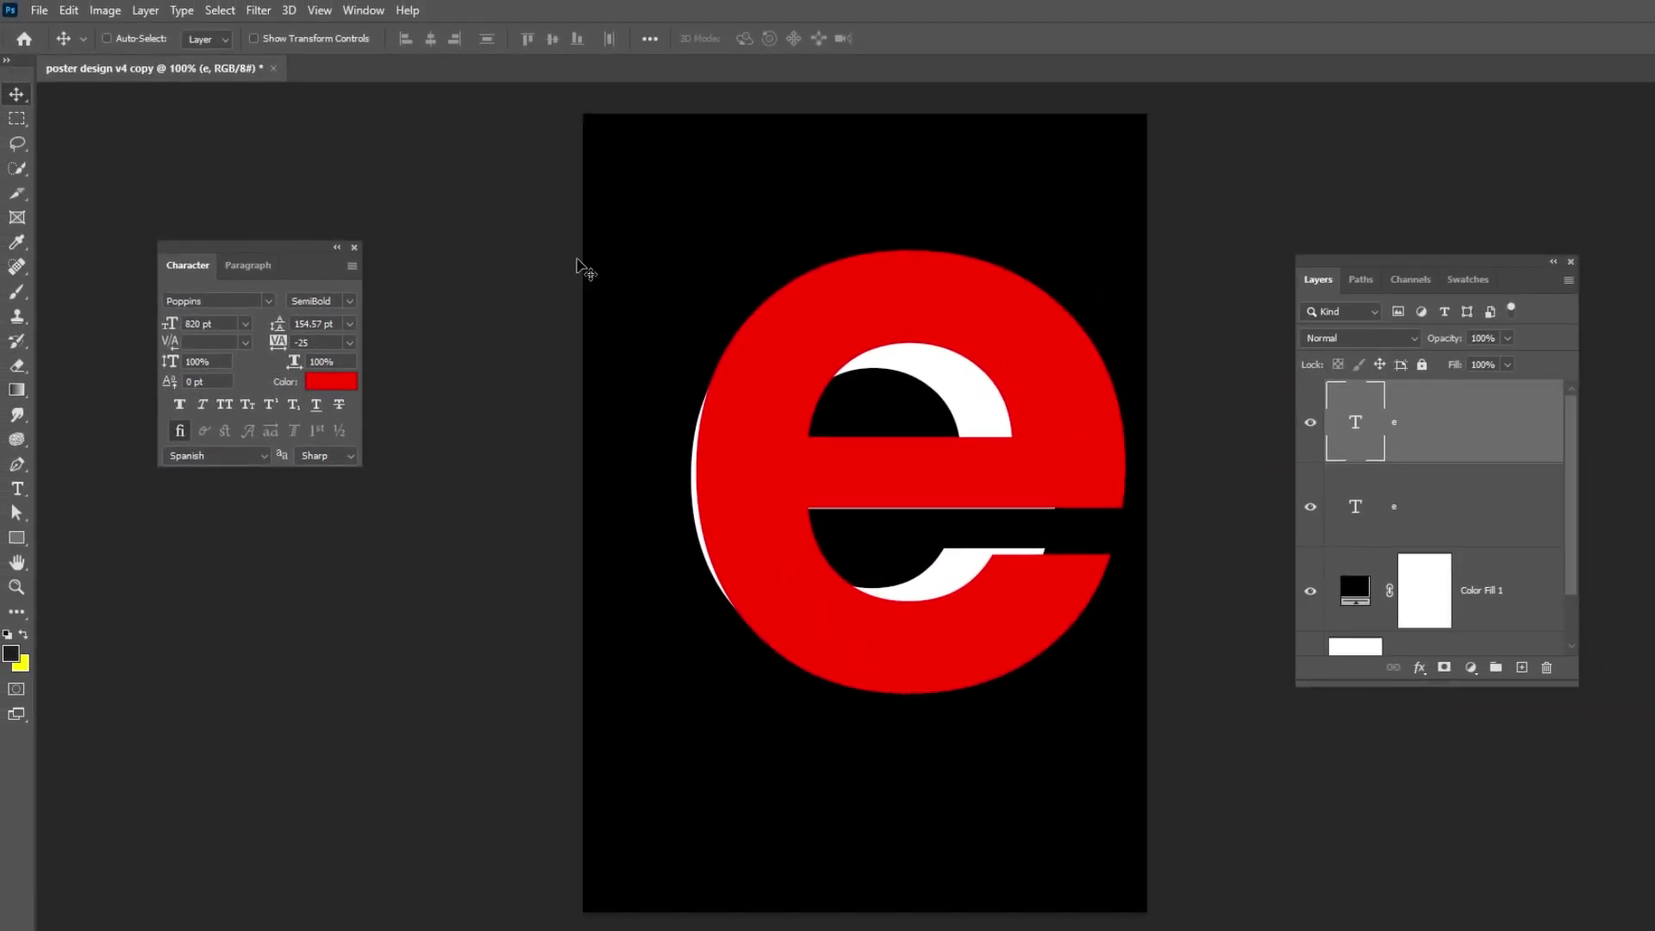
# Select the right half of the canvas with the Rectangular Marquee and mask the red "e" to it
pyautogui.click(24, 125)
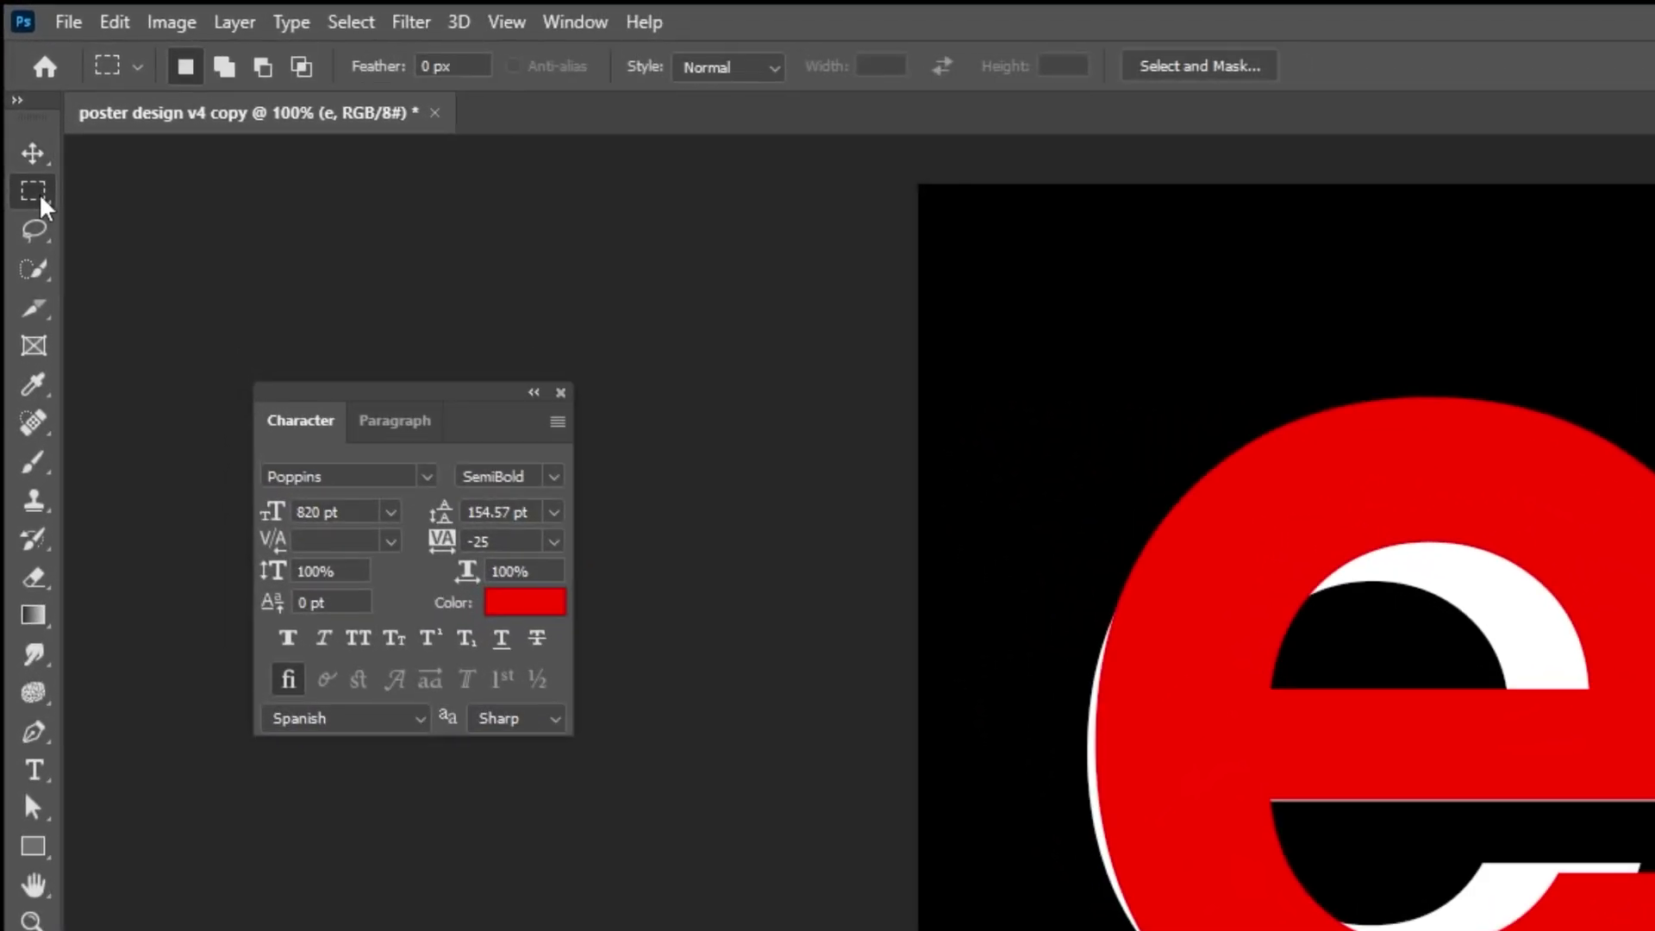
pyautogui.rightClick(38, 193)
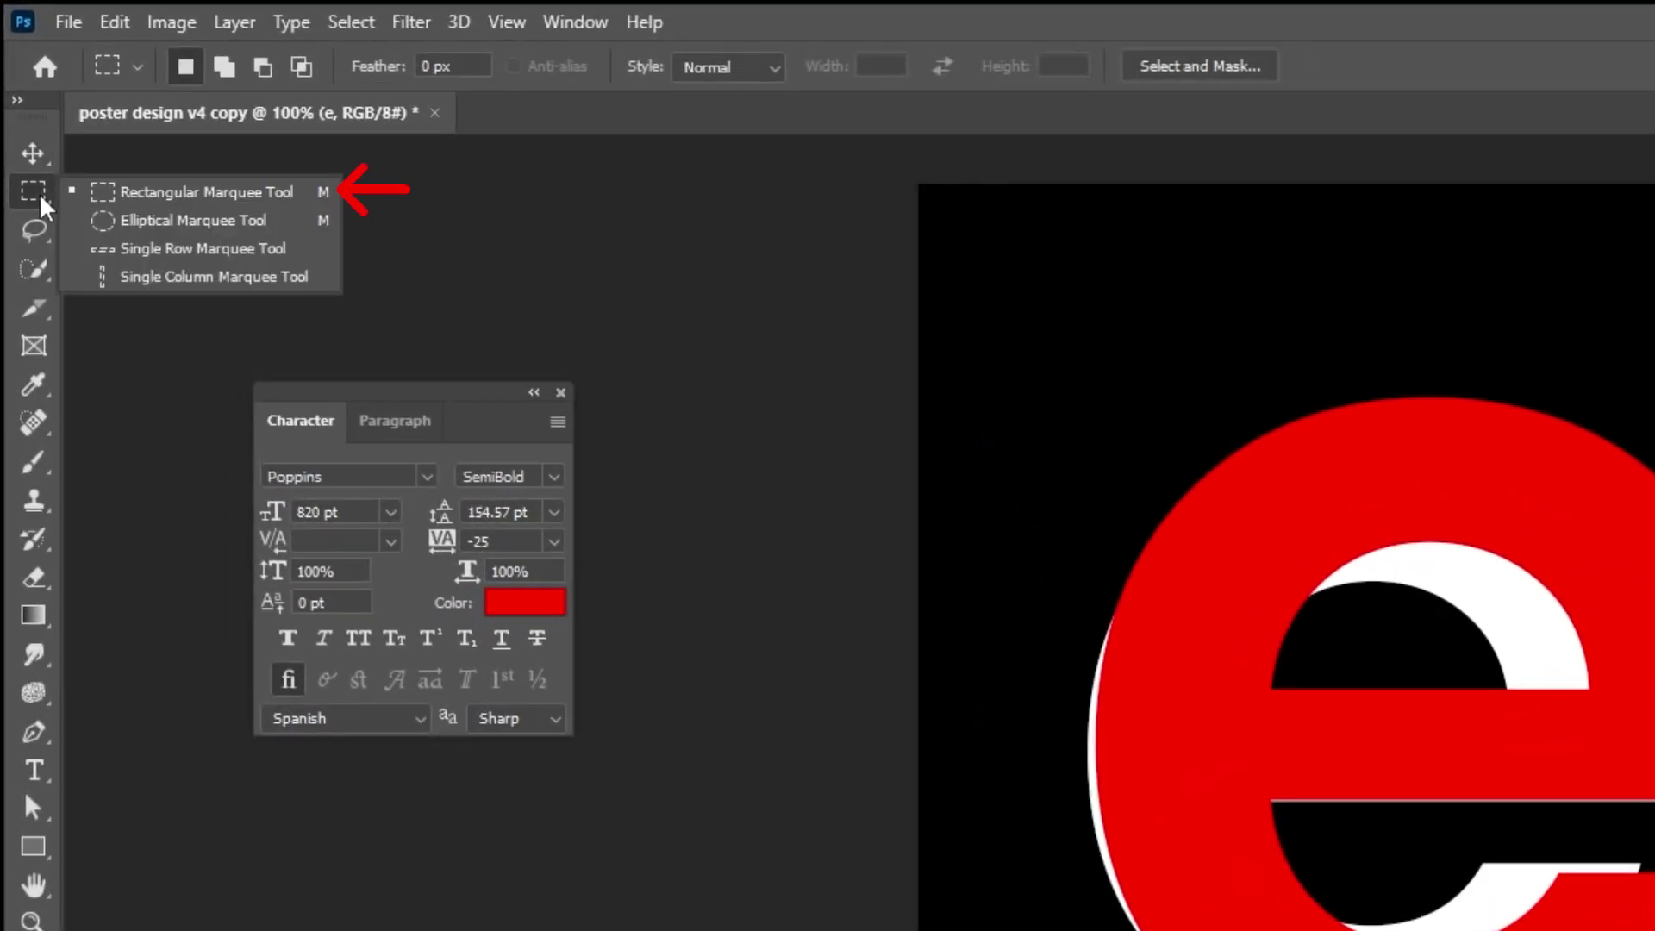
pyautogui.click(164, 191)
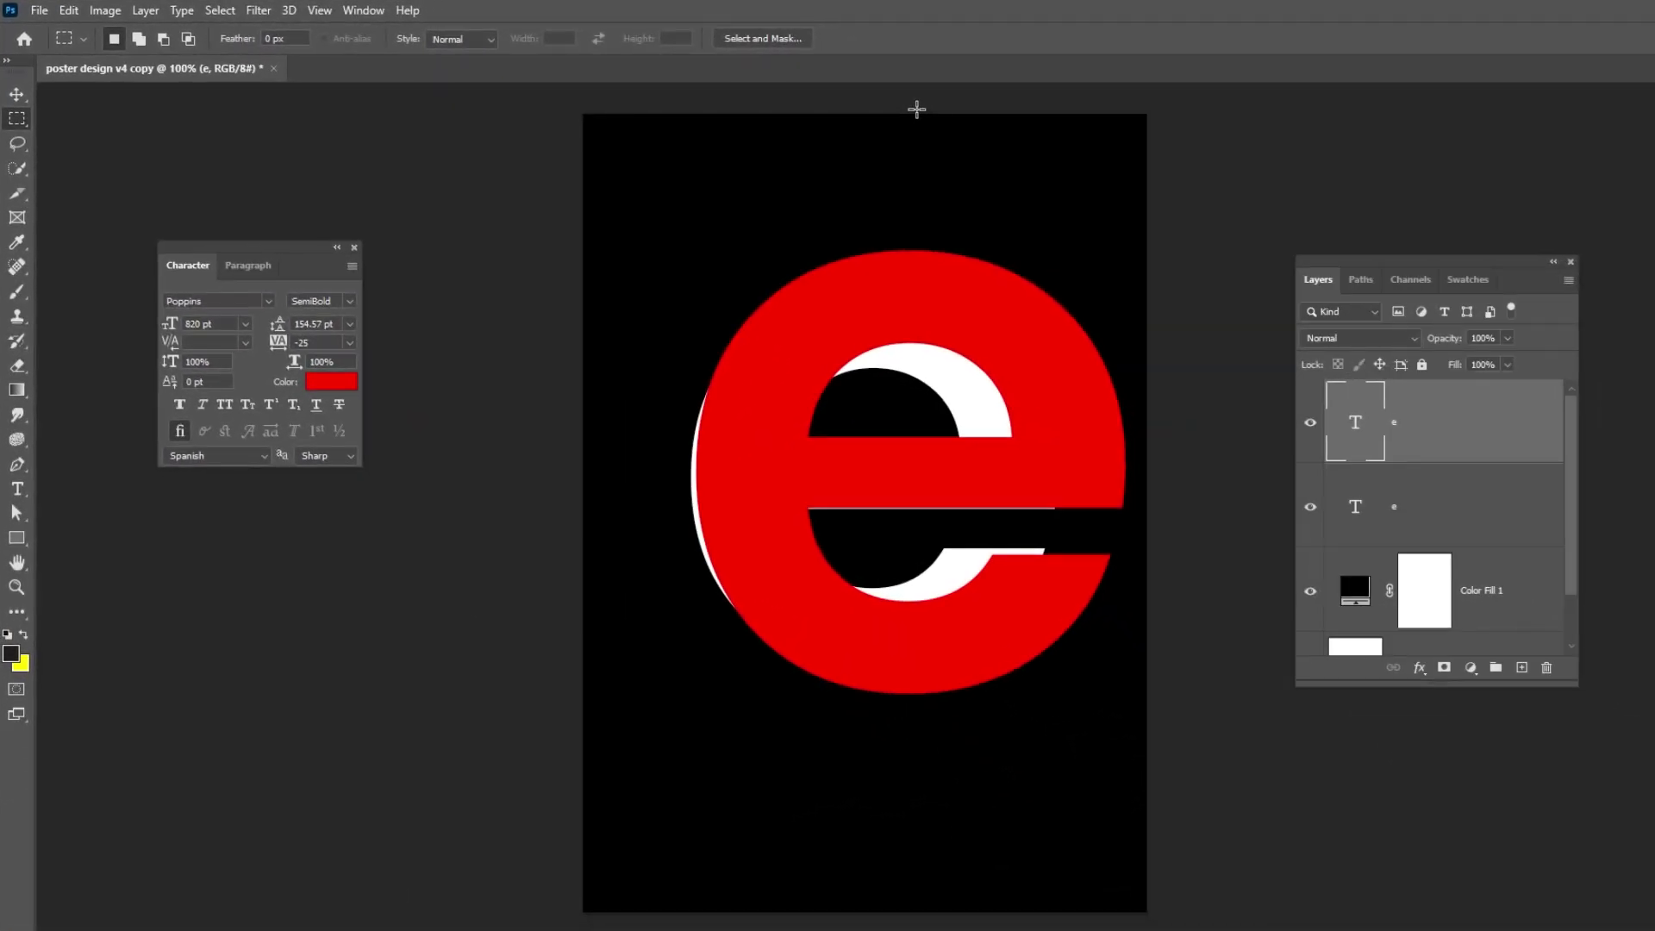
pyautogui.moveTo(917, 109); pyautogui.dragTo(1268, 905)
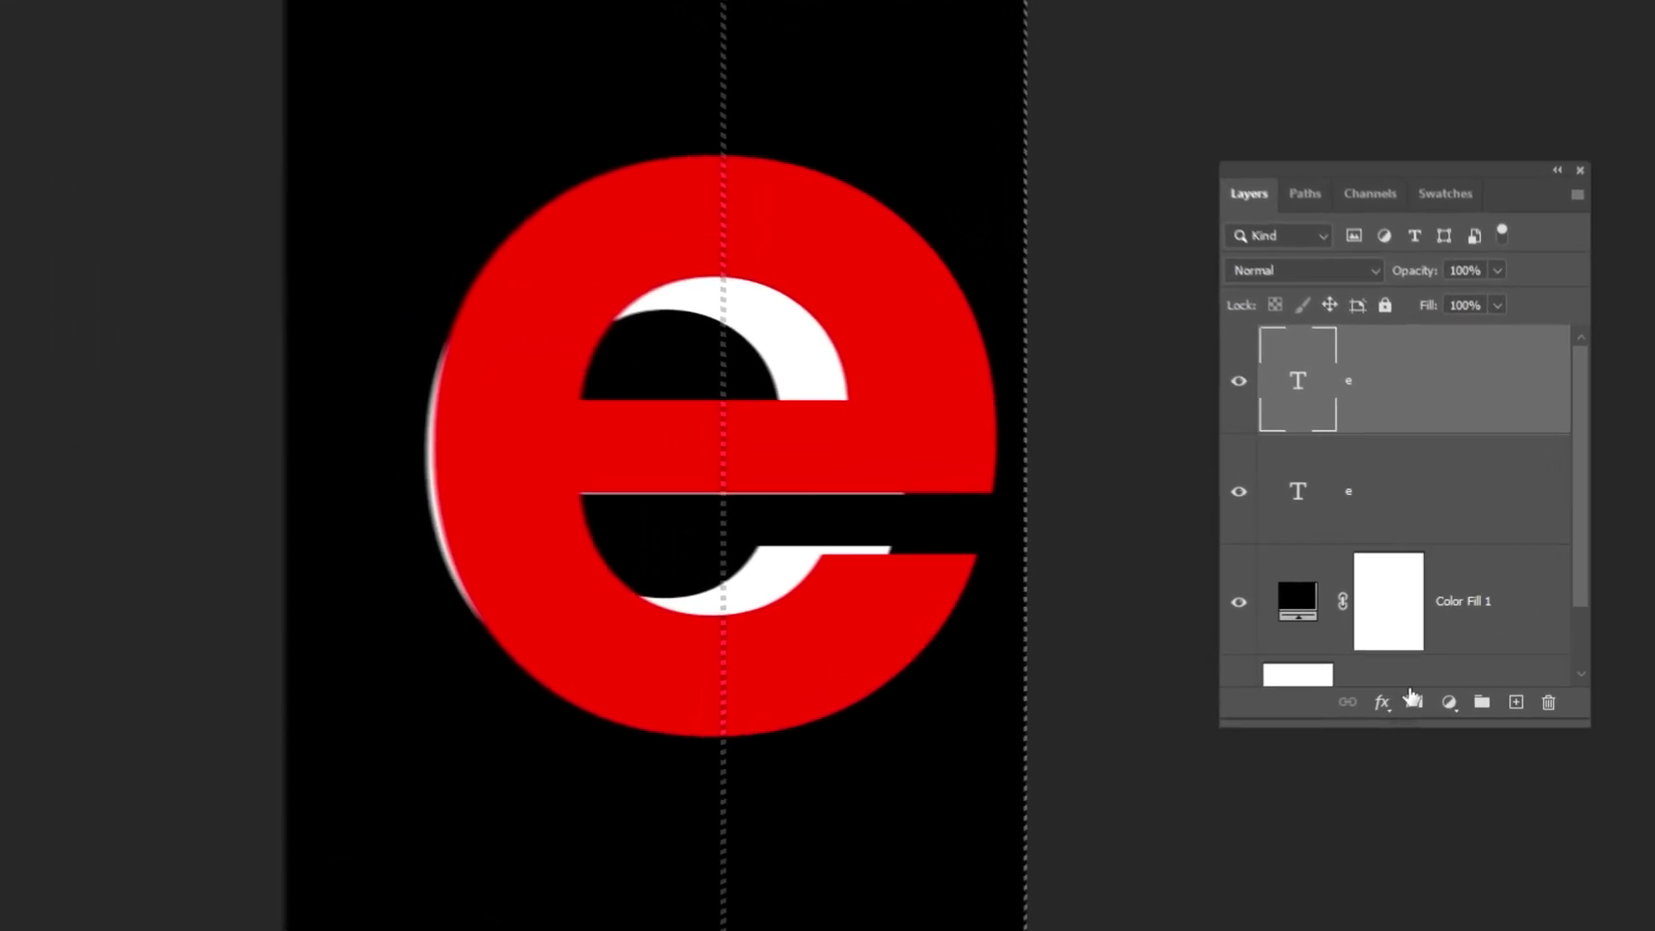
pyautogui.click(1439, 673)
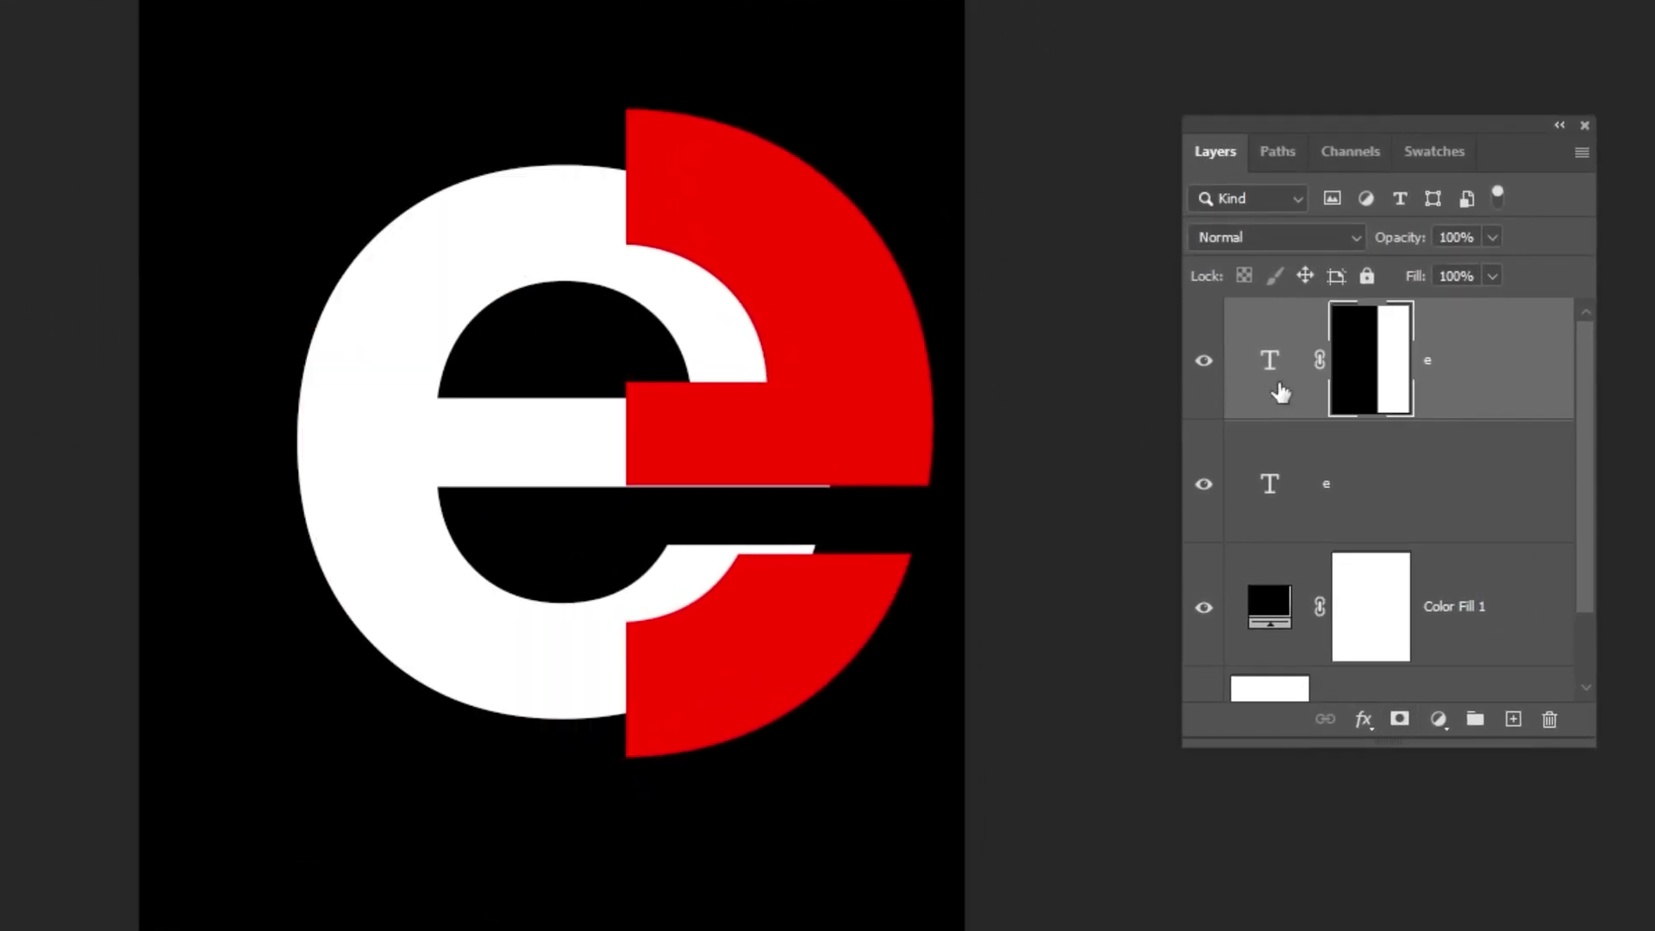
# Load the red letter's mask as a selection, invert it, and use it to mask the white "e" layer
pyautogui.rightClick(1362, 401)
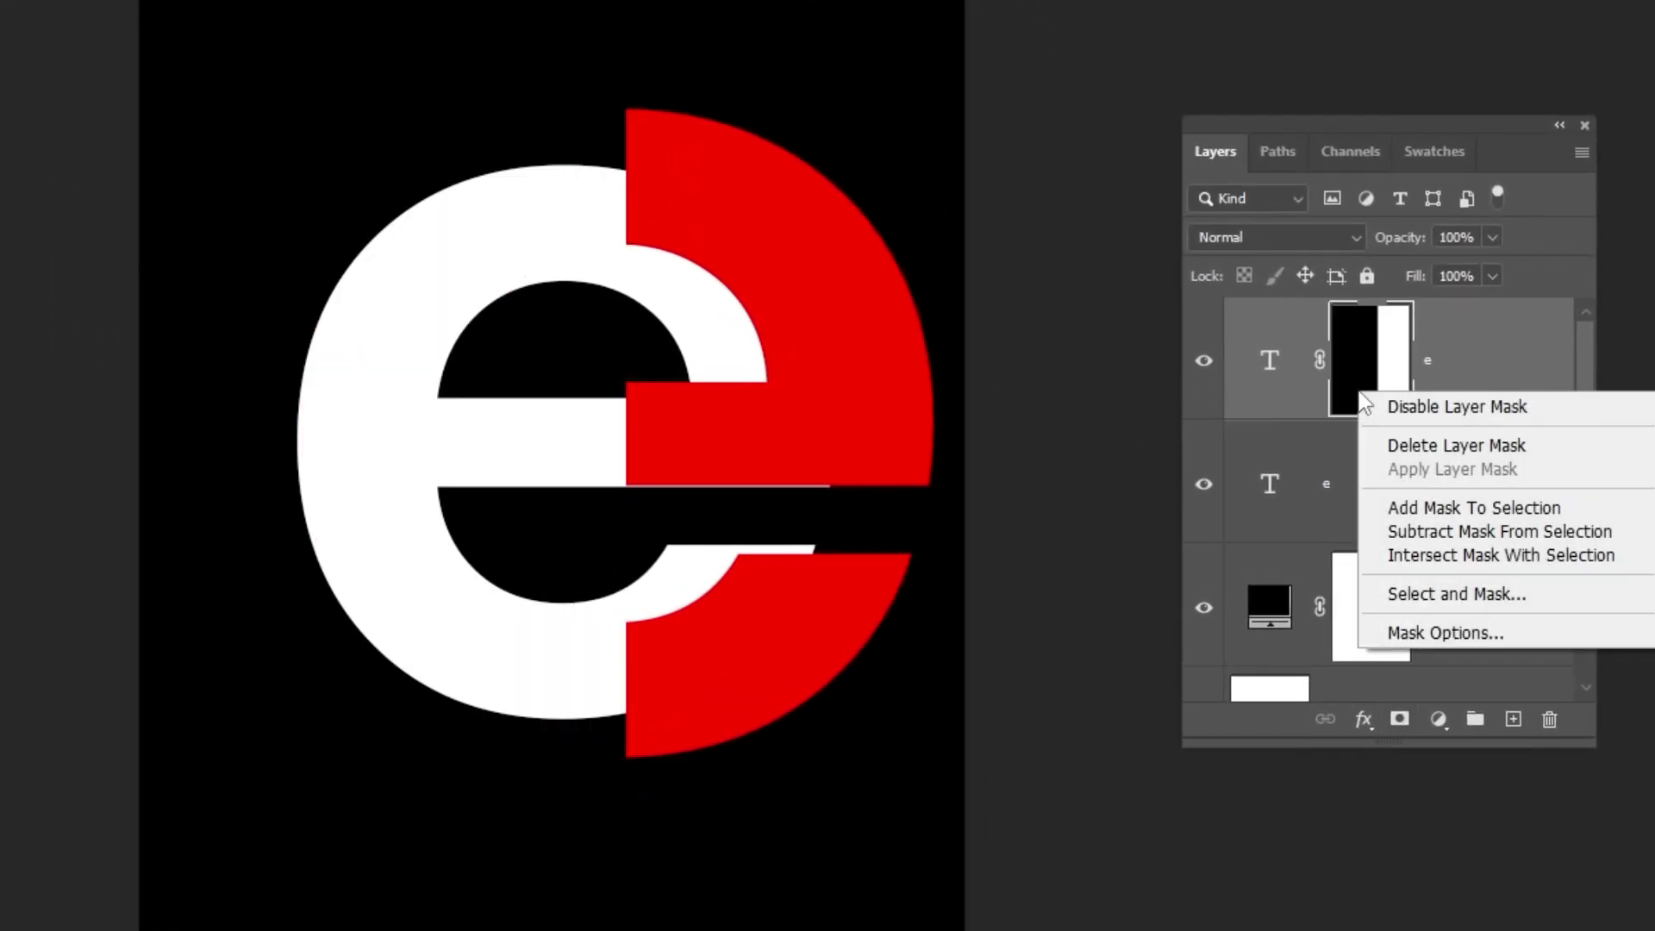
pyautogui.click(1399, 512)
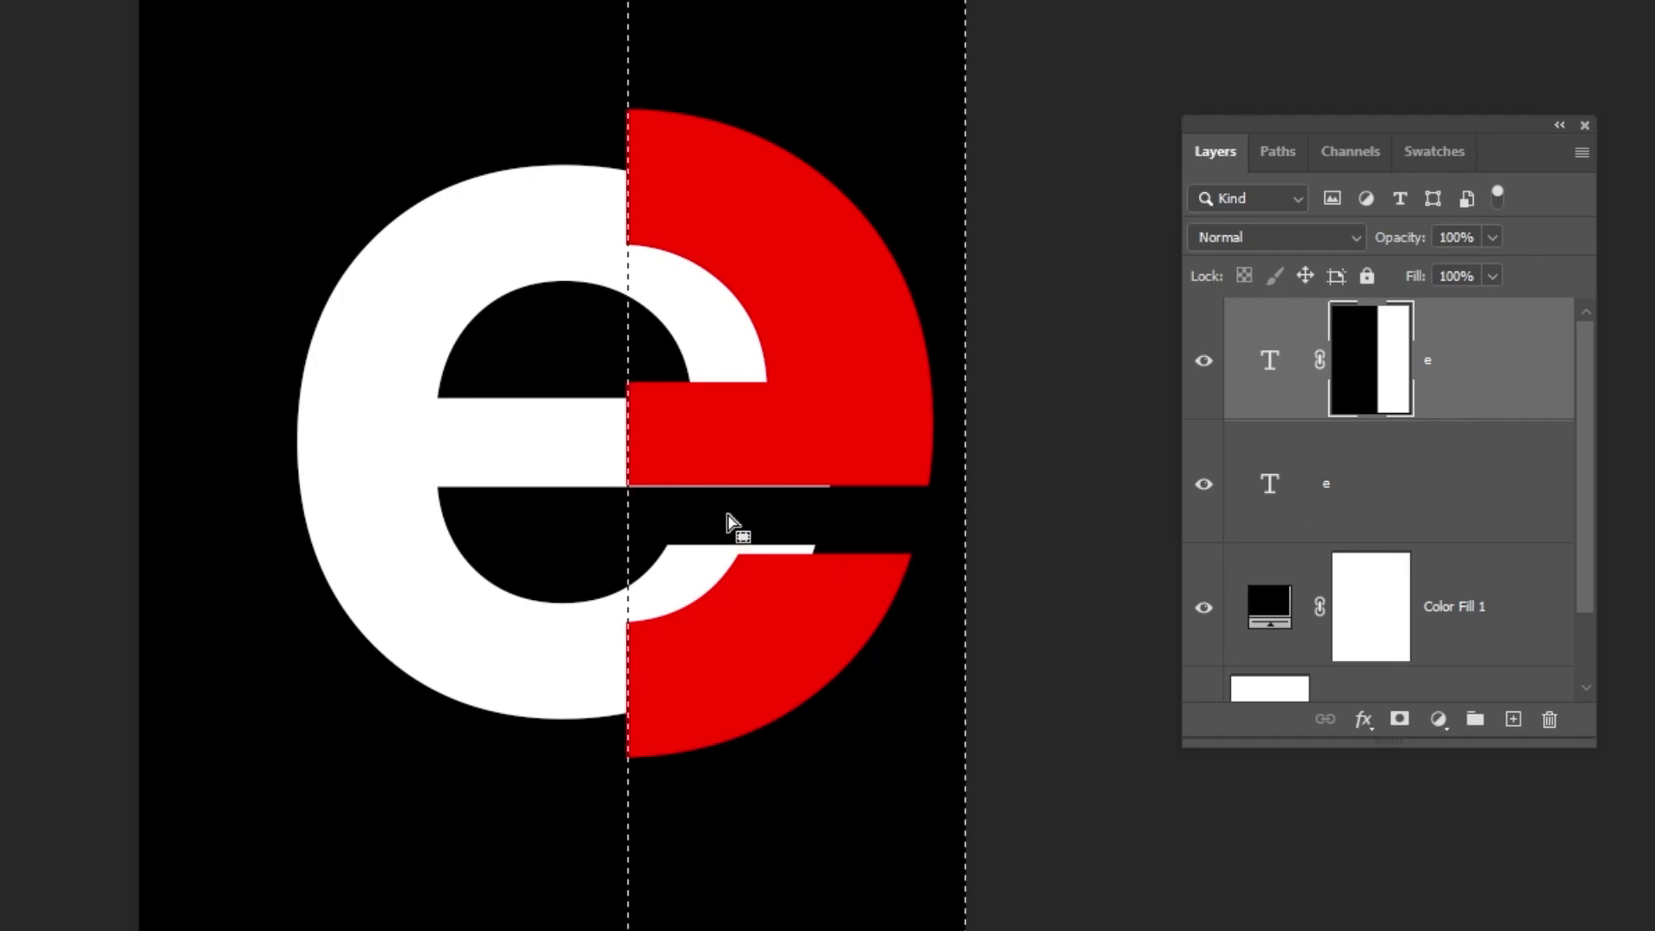
pyautogui.rightClick(730, 521)
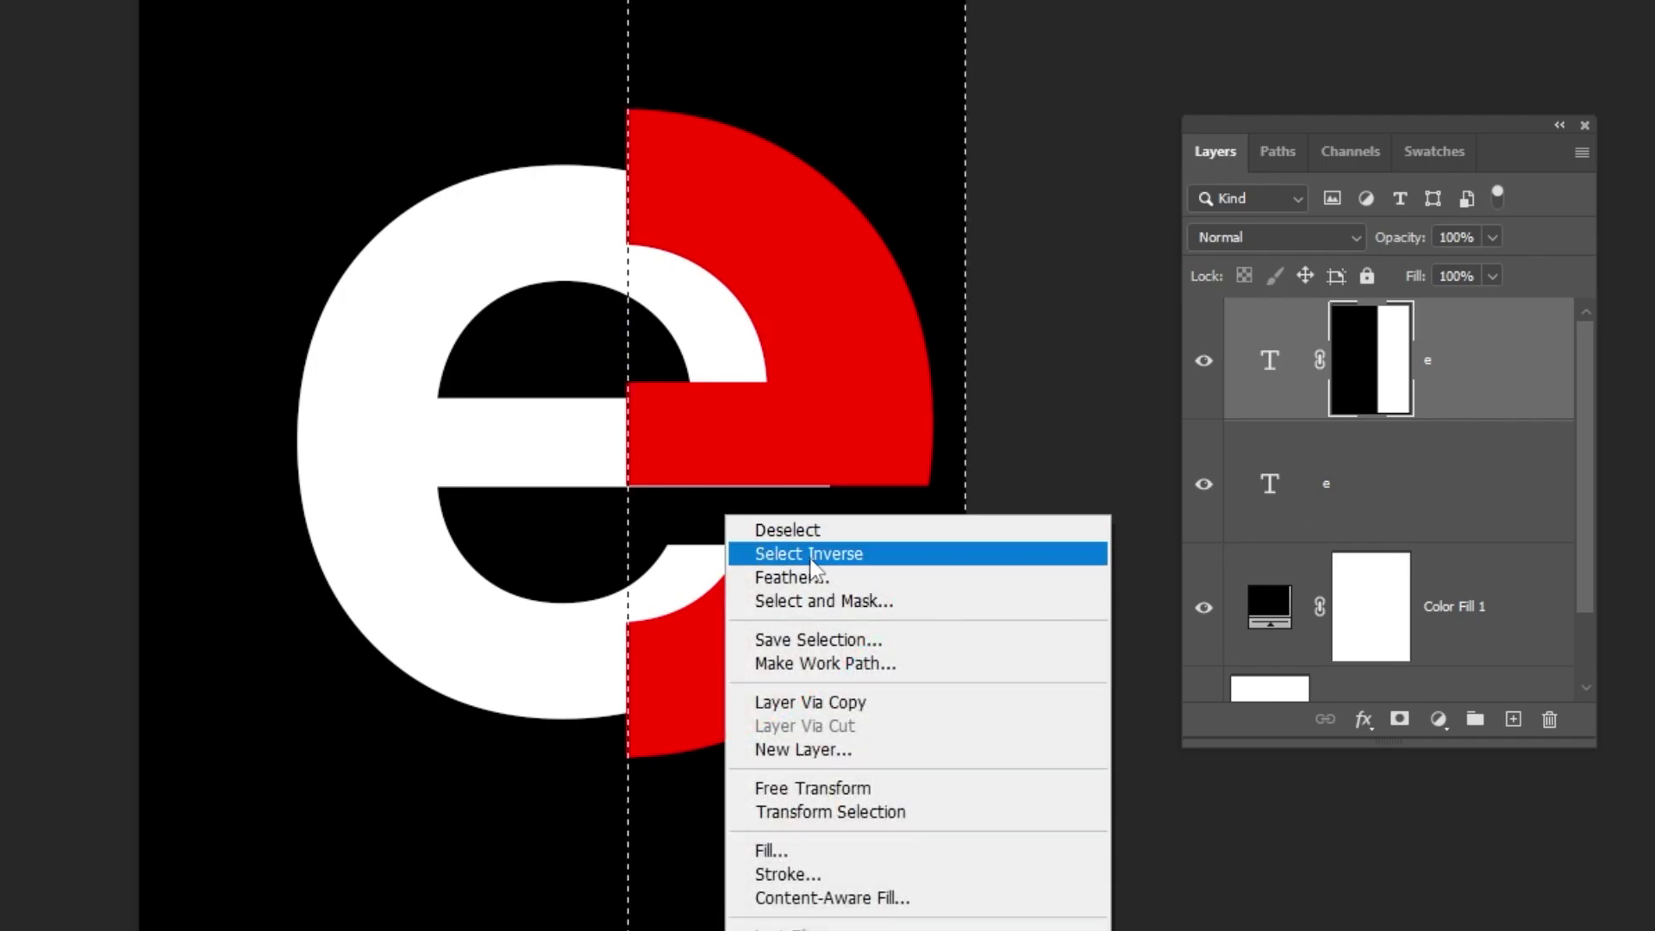
pyautogui.click(858, 554)
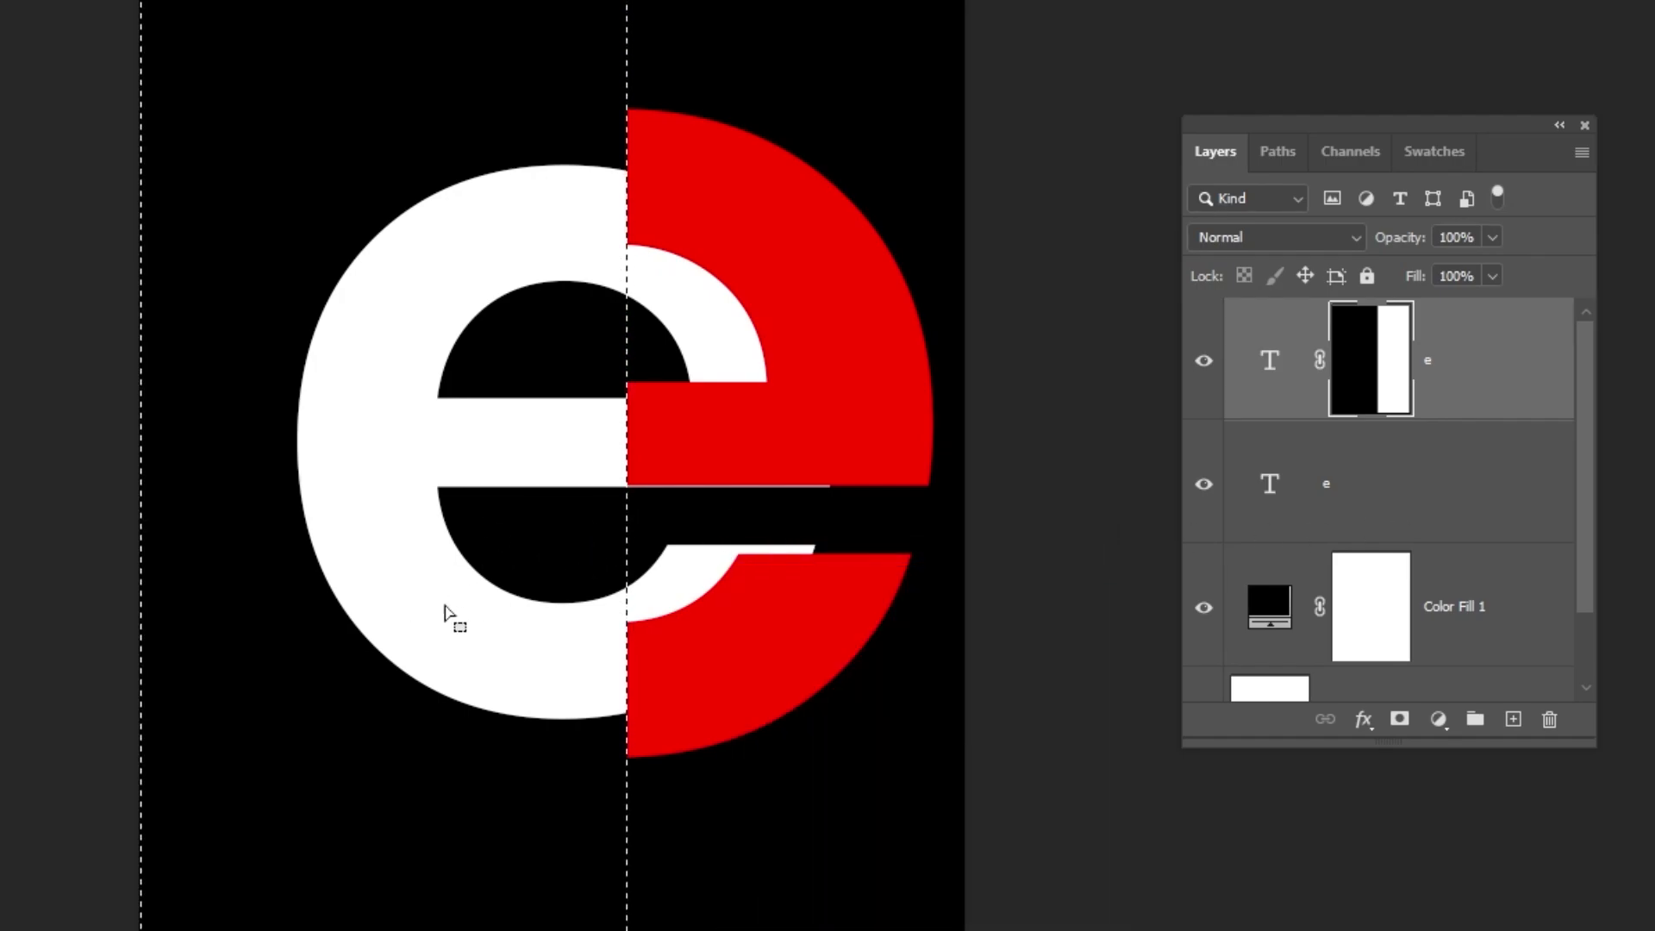
pyautogui.click(1338, 504)
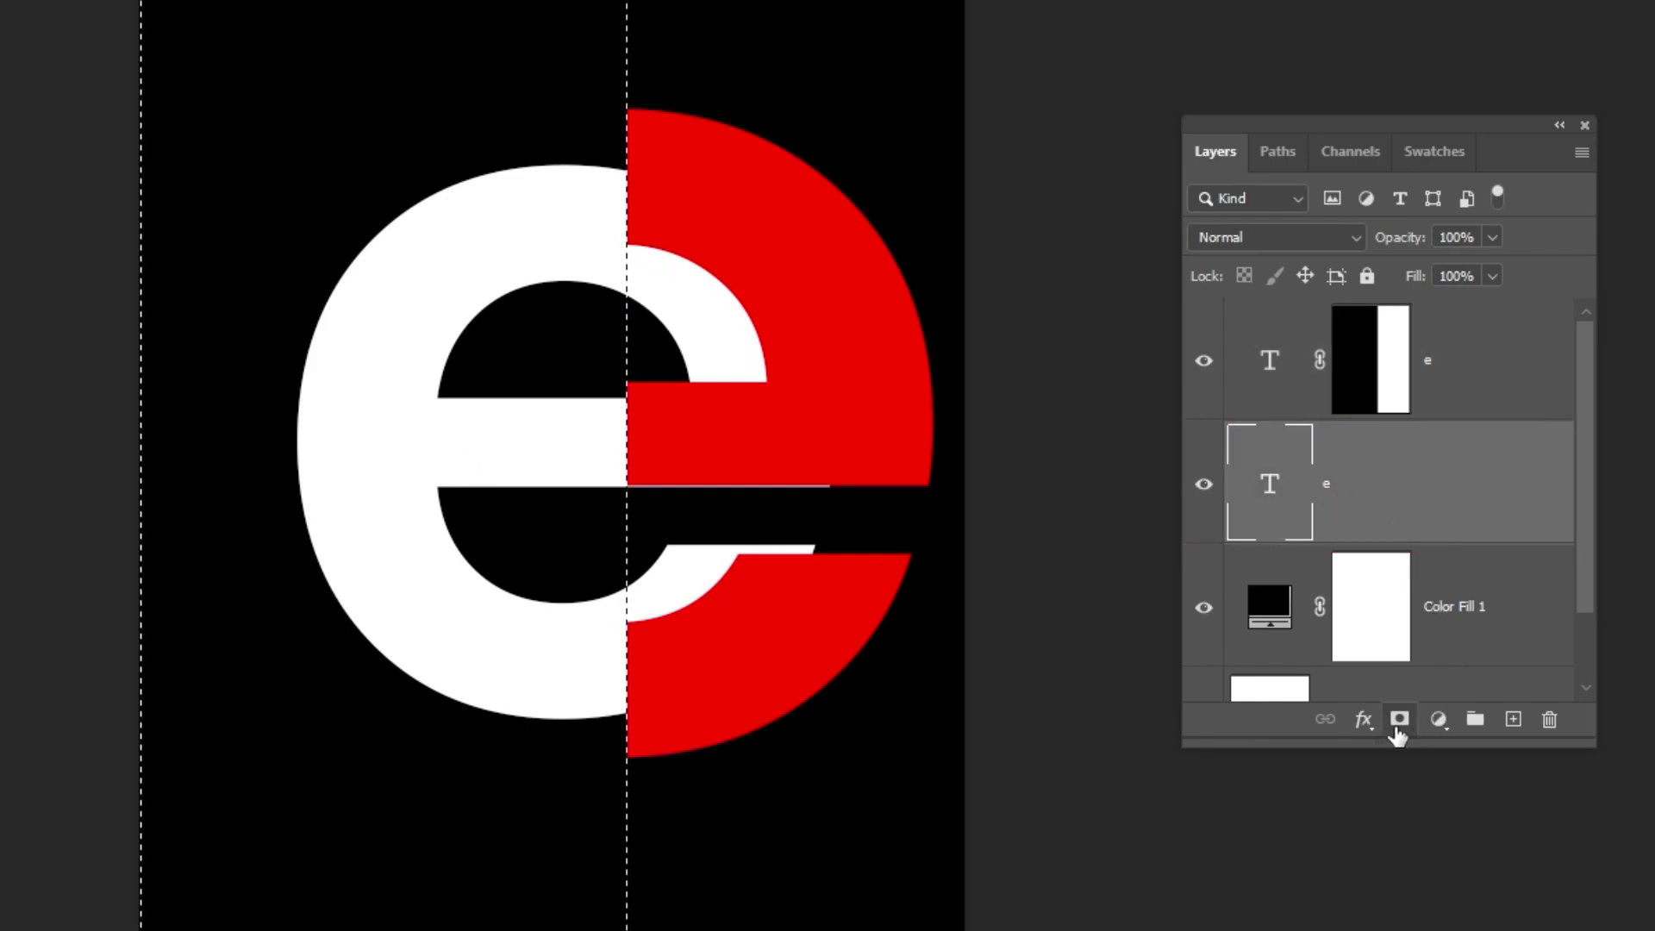
pyautogui.click(1398, 723)
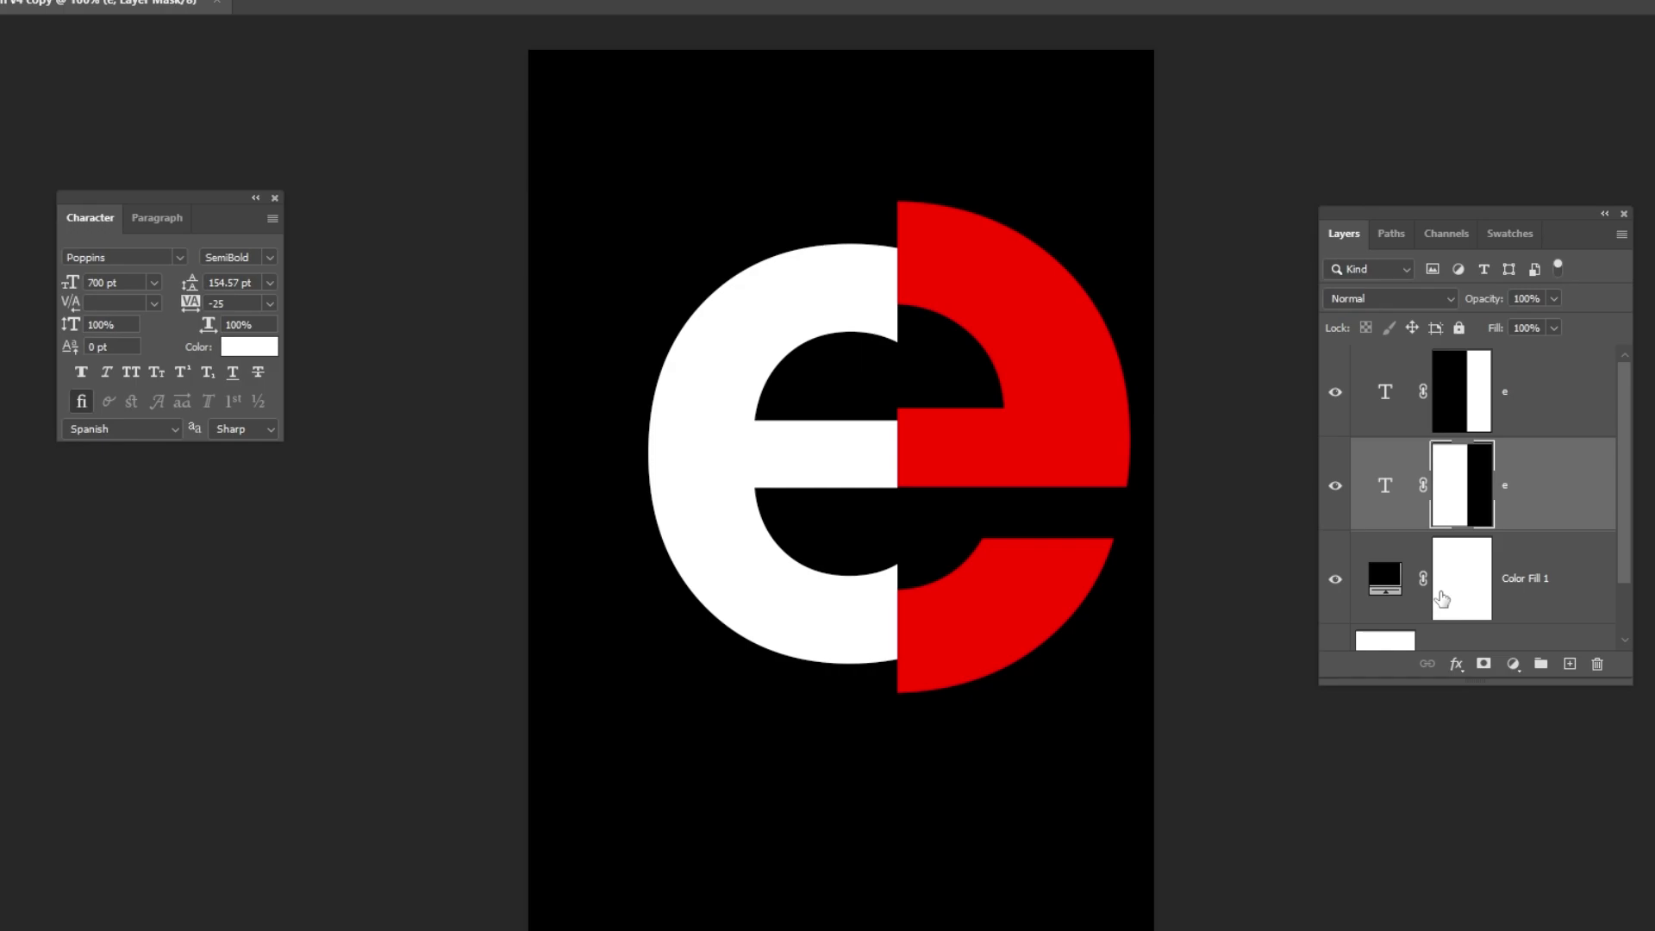
# Create a layer group above the masked red "e" and move that text layer into it
pyautogui.click(1544, 392)
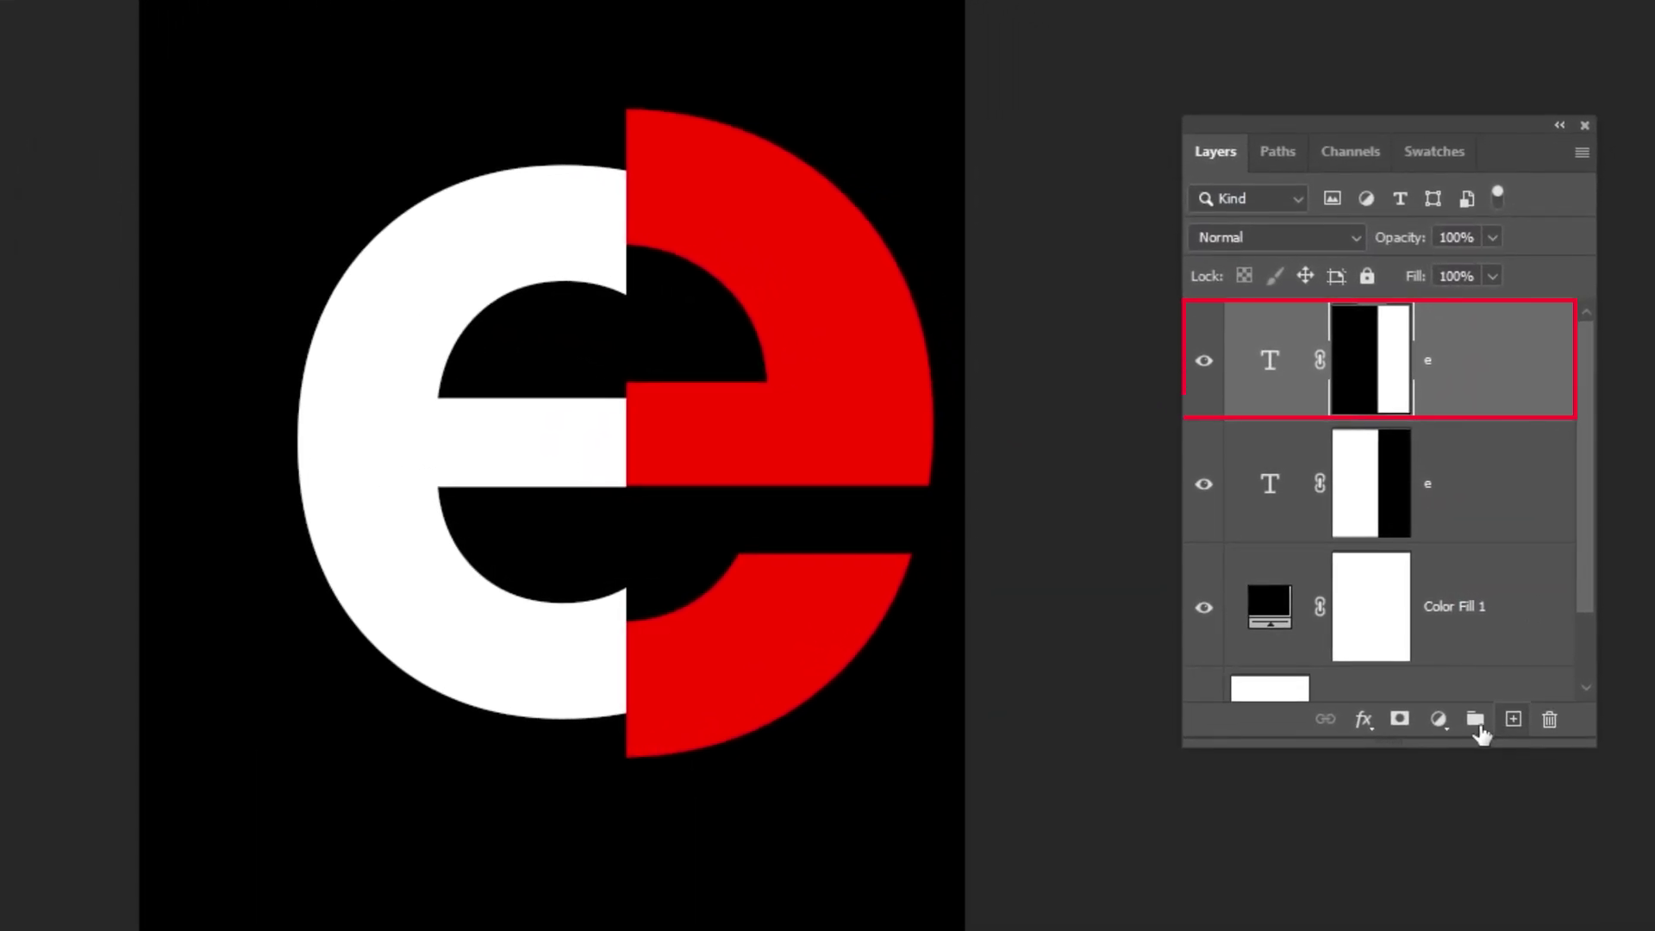
pyautogui.click(1477, 726)
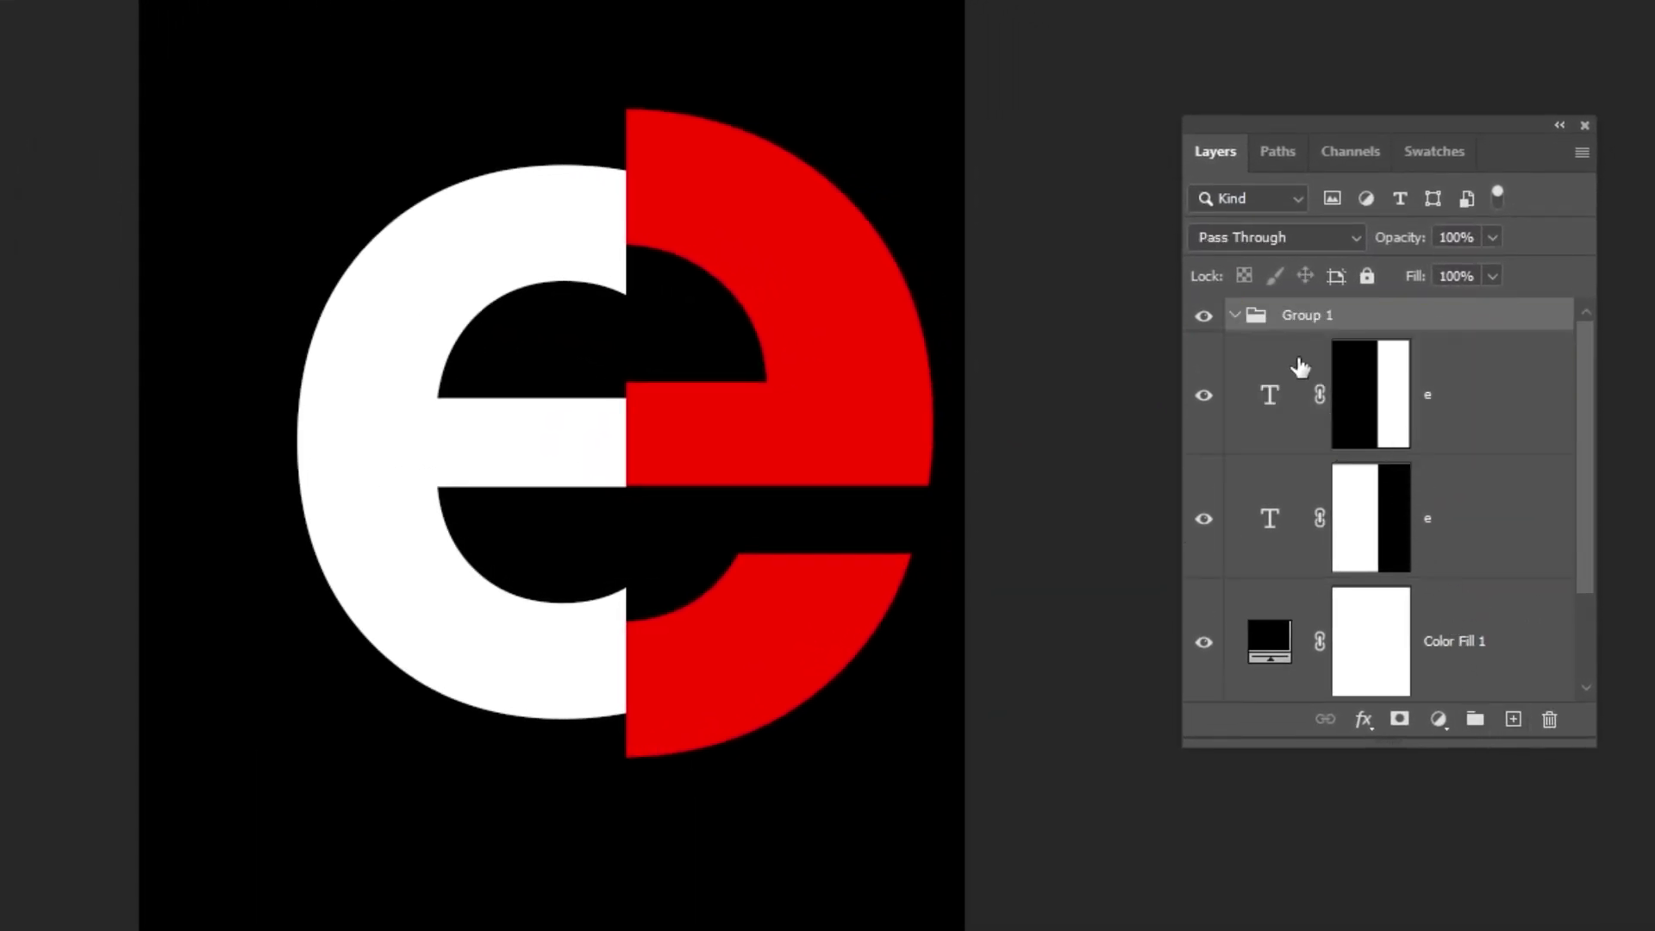
pyautogui.click(1474, 407)
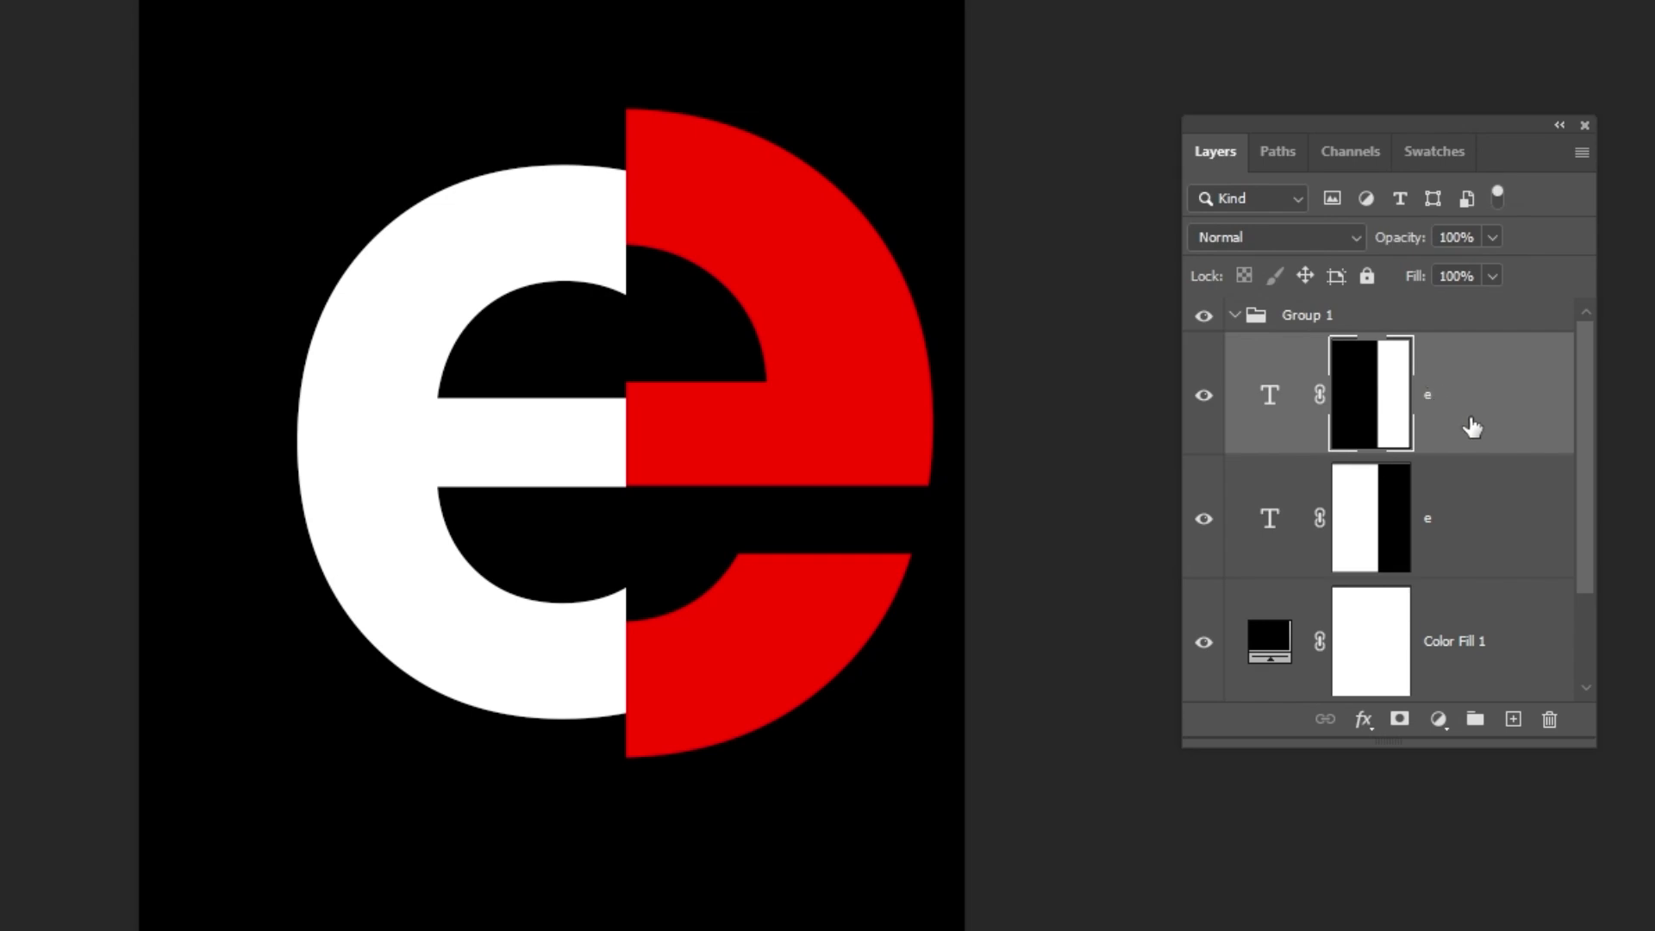
pyautogui.moveTo(1467, 427); pyautogui.dragTo(1451, 317)
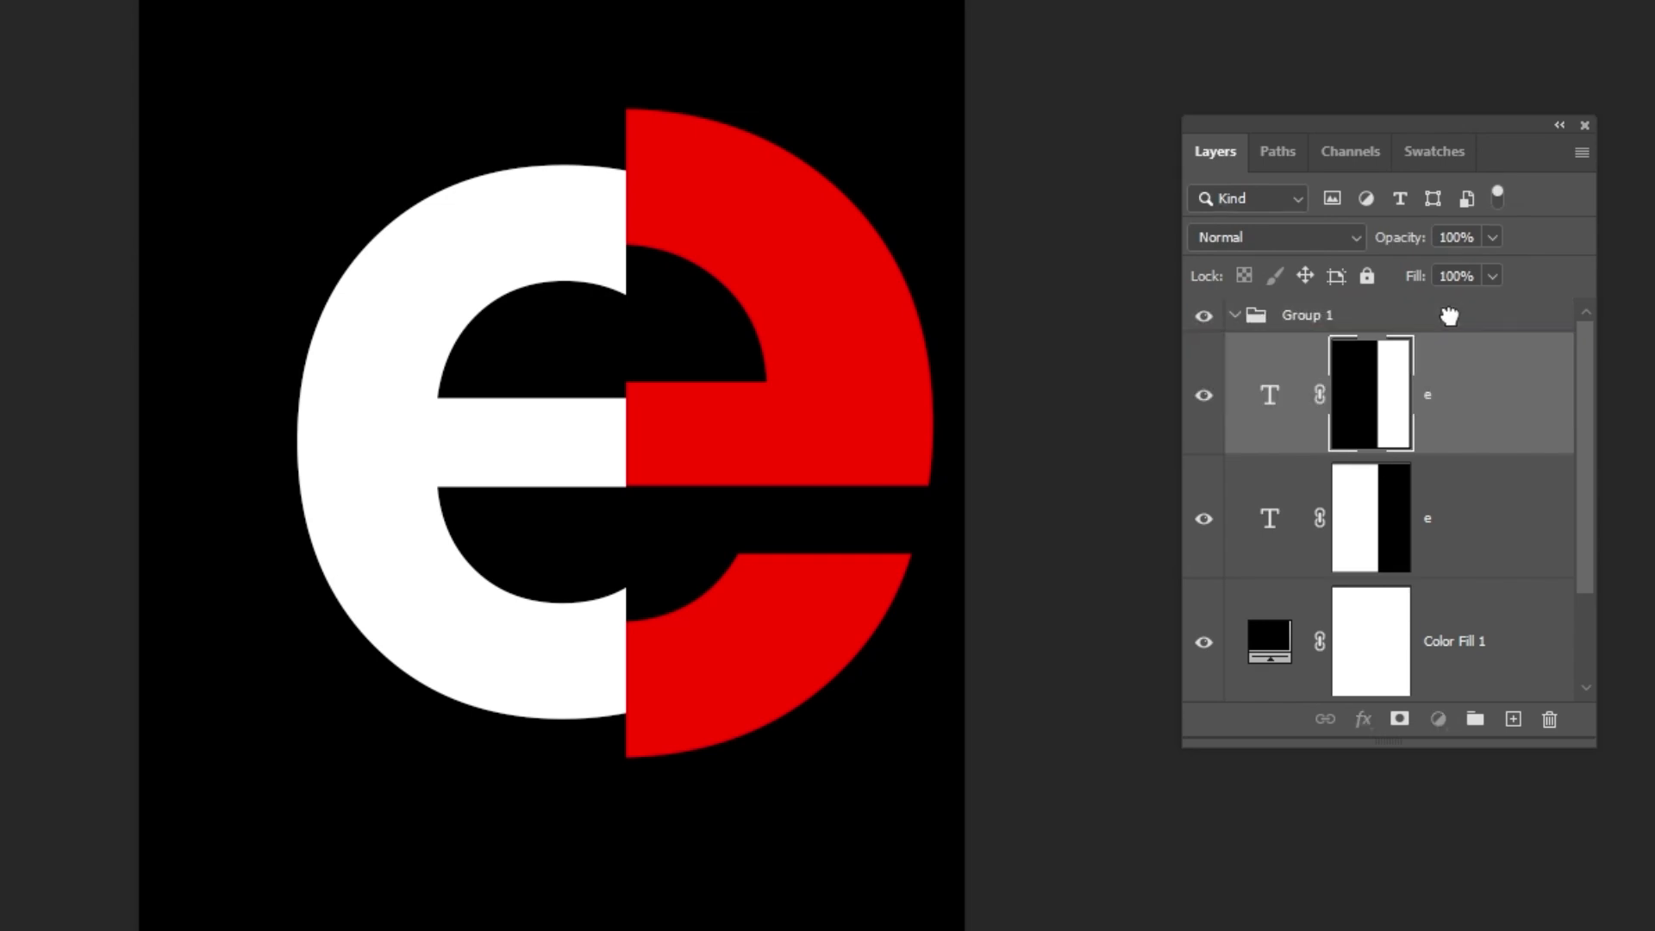
# Assign a red color label to the group holding the red "e"
pyautogui.click(1332, 328)
pyautogui.rightClick(1330, 328)
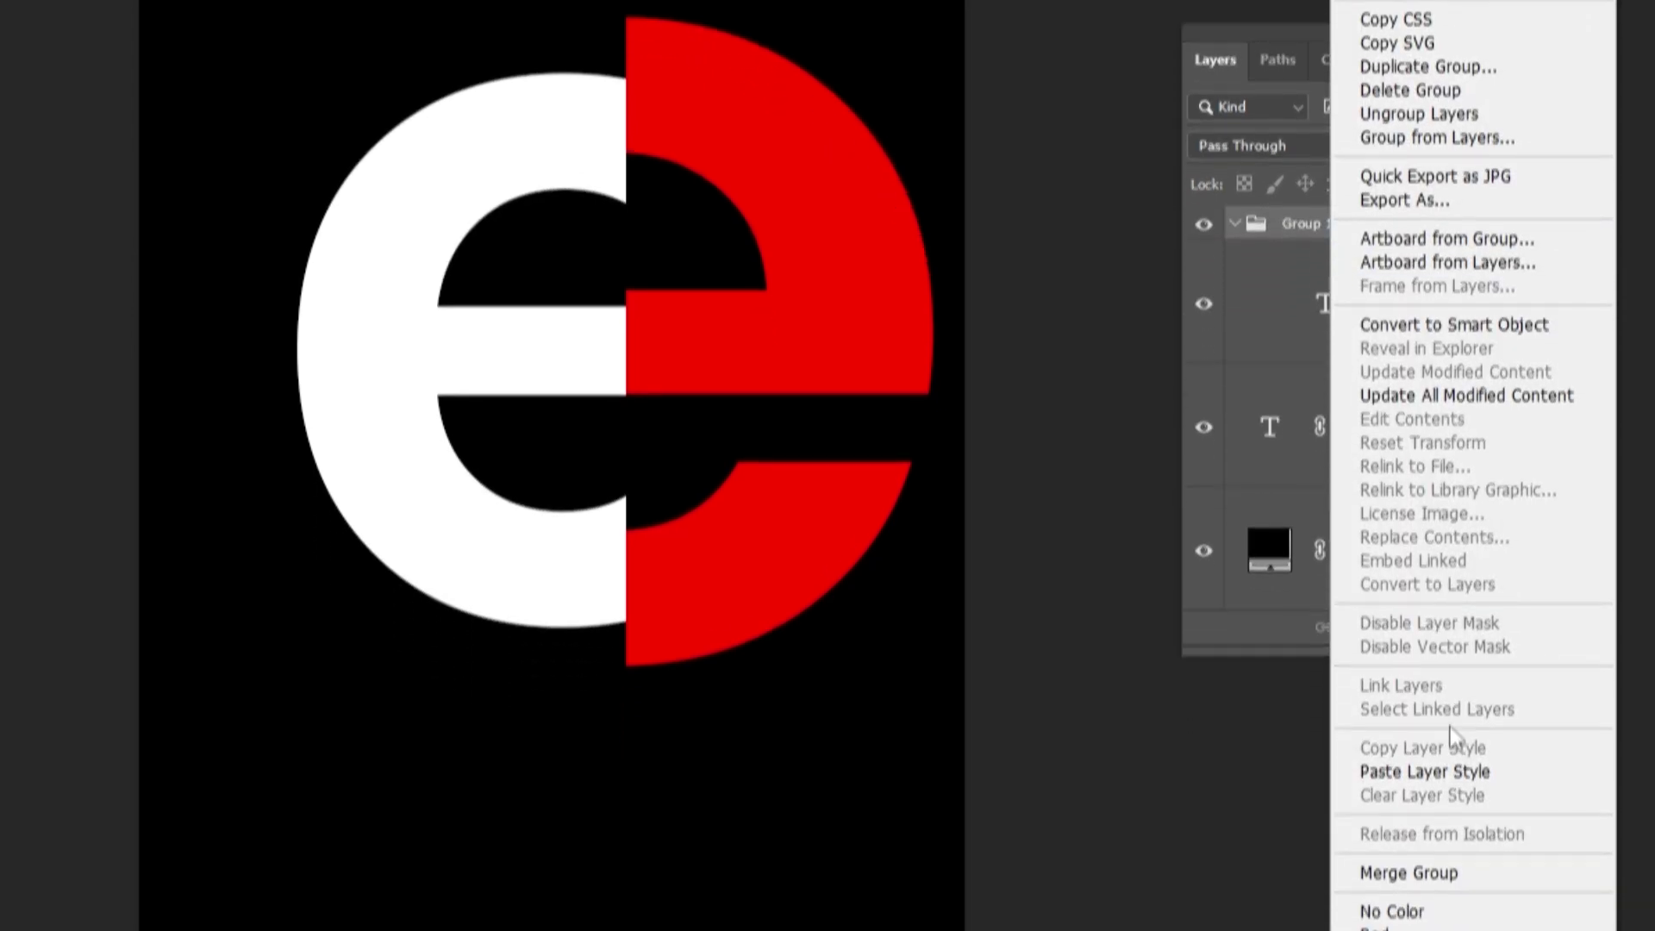
pyautogui.click(1457, 779)
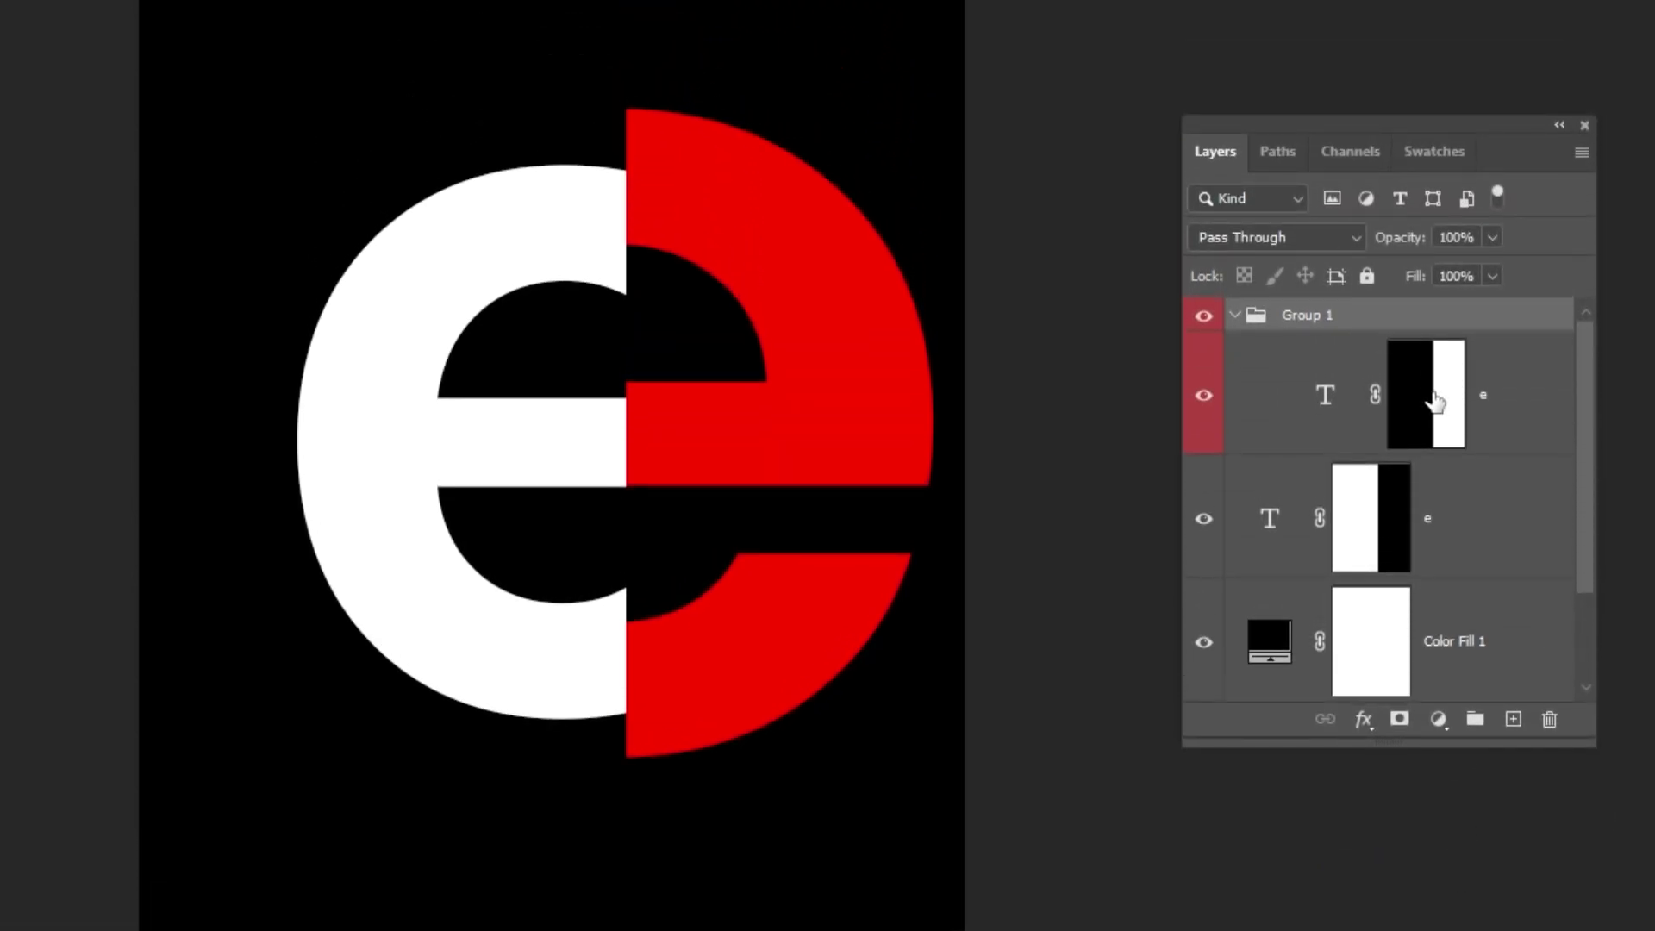
# Transfer the red "e" layer's mask to its group and toggle the group's visibility off and on
pyautogui.moveTo(1436, 401); pyautogui.dragTo(1395, 313)
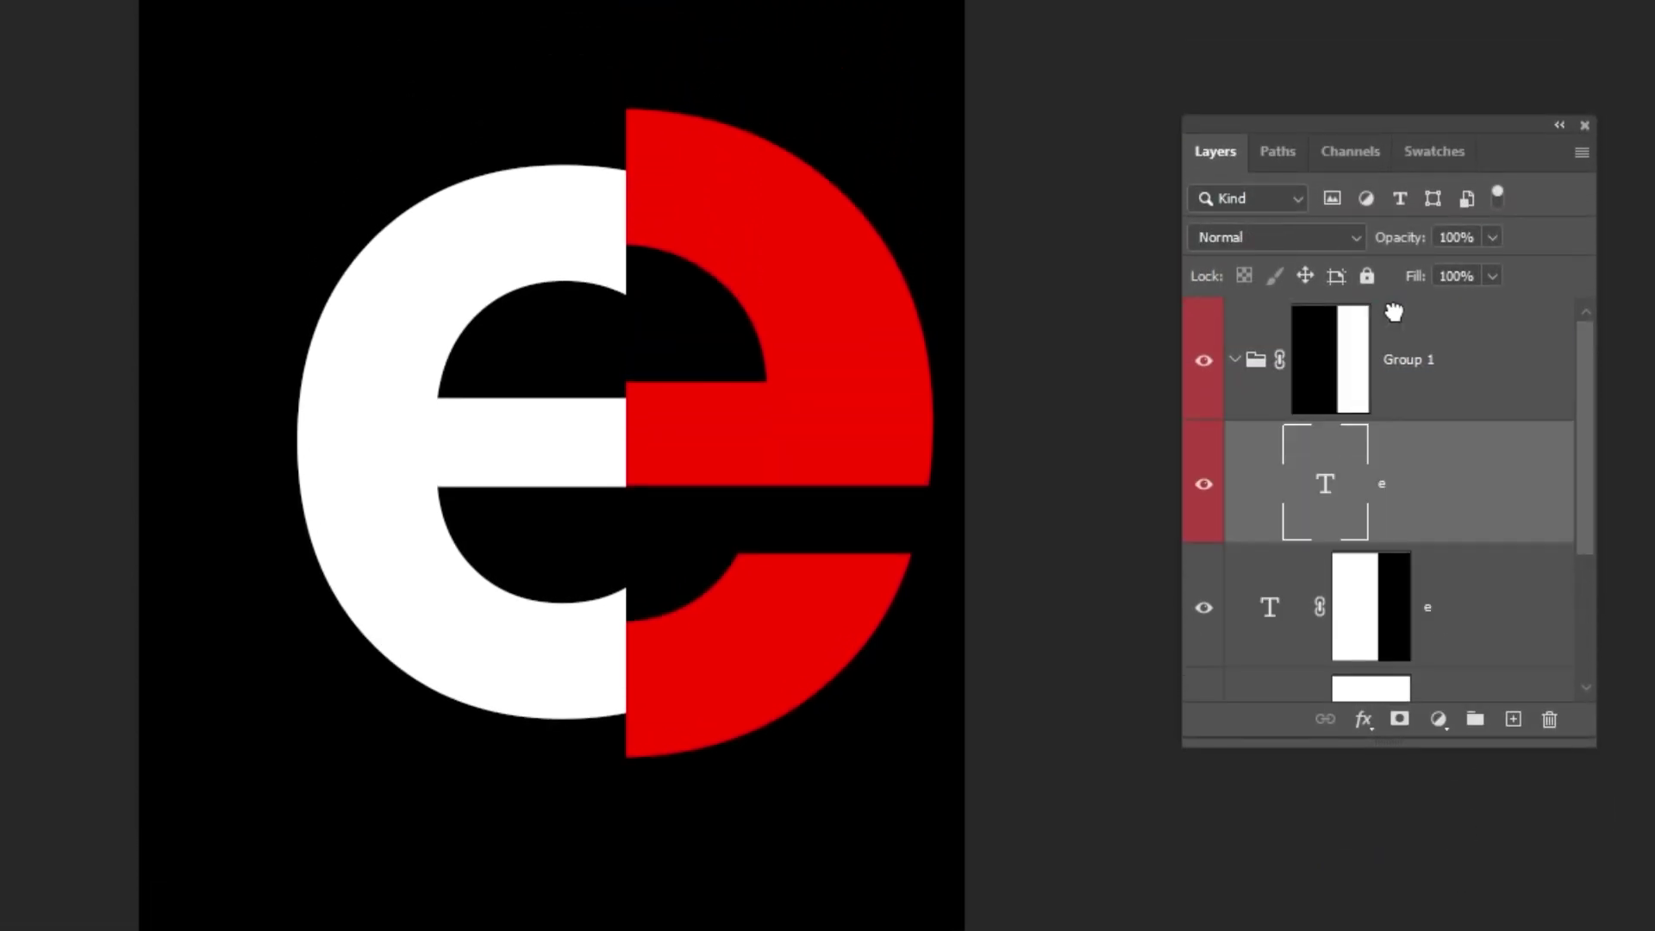
pyautogui.click(1429, 394)
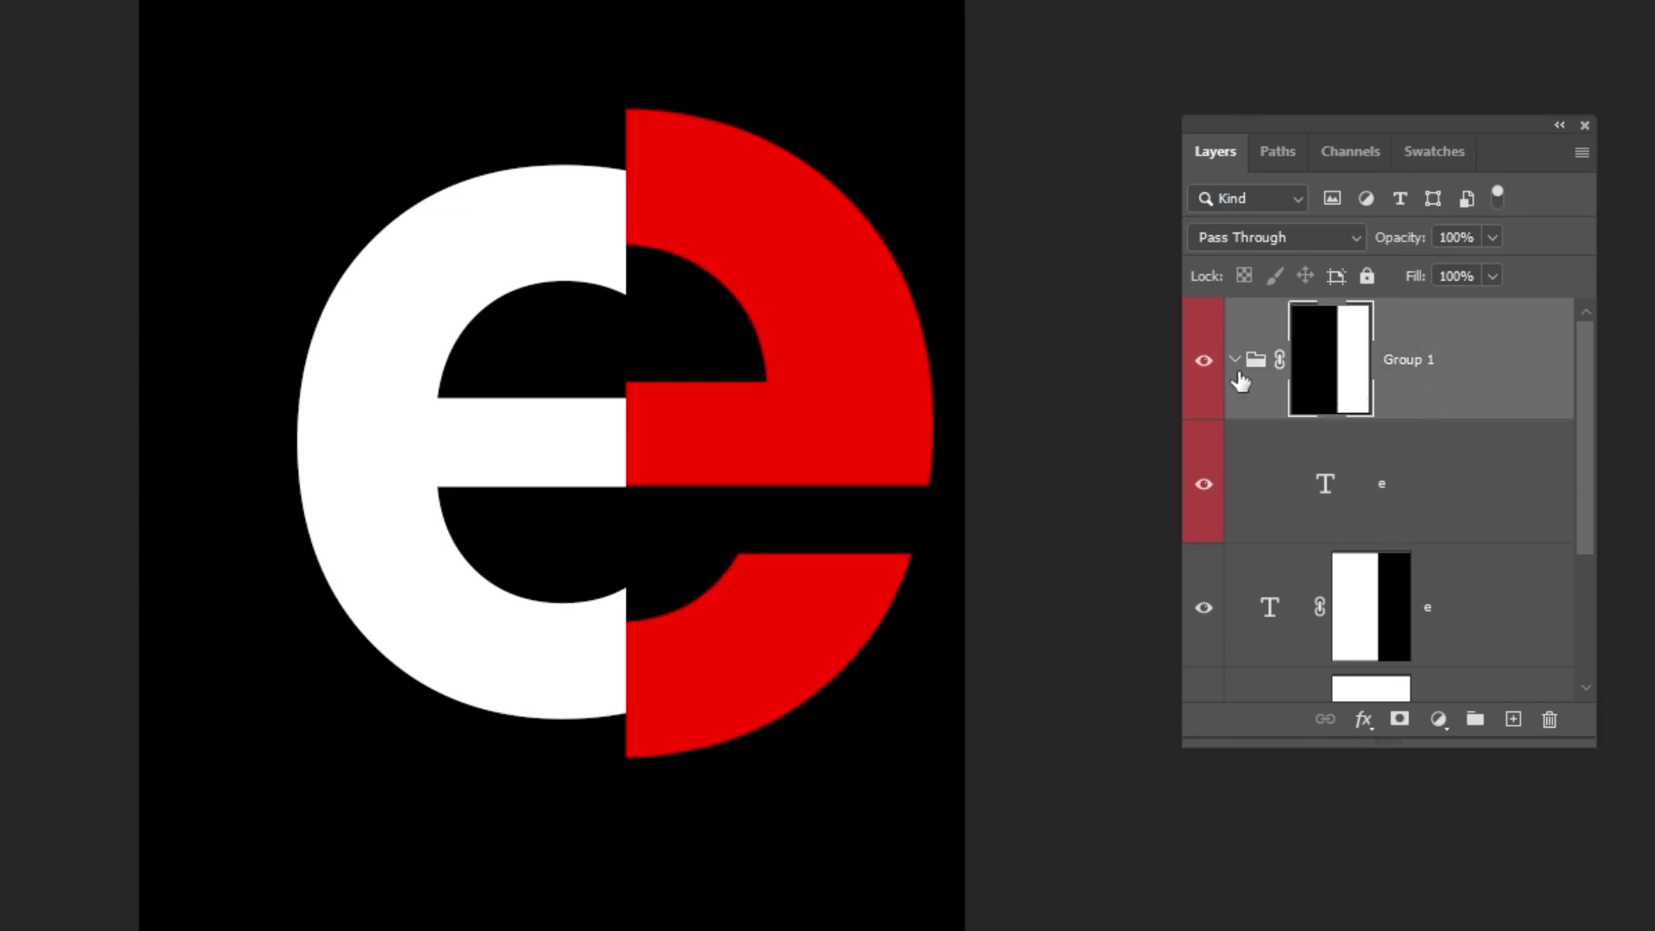
pyautogui.click(1205, 361)
pyautogui.click(1205, 362)
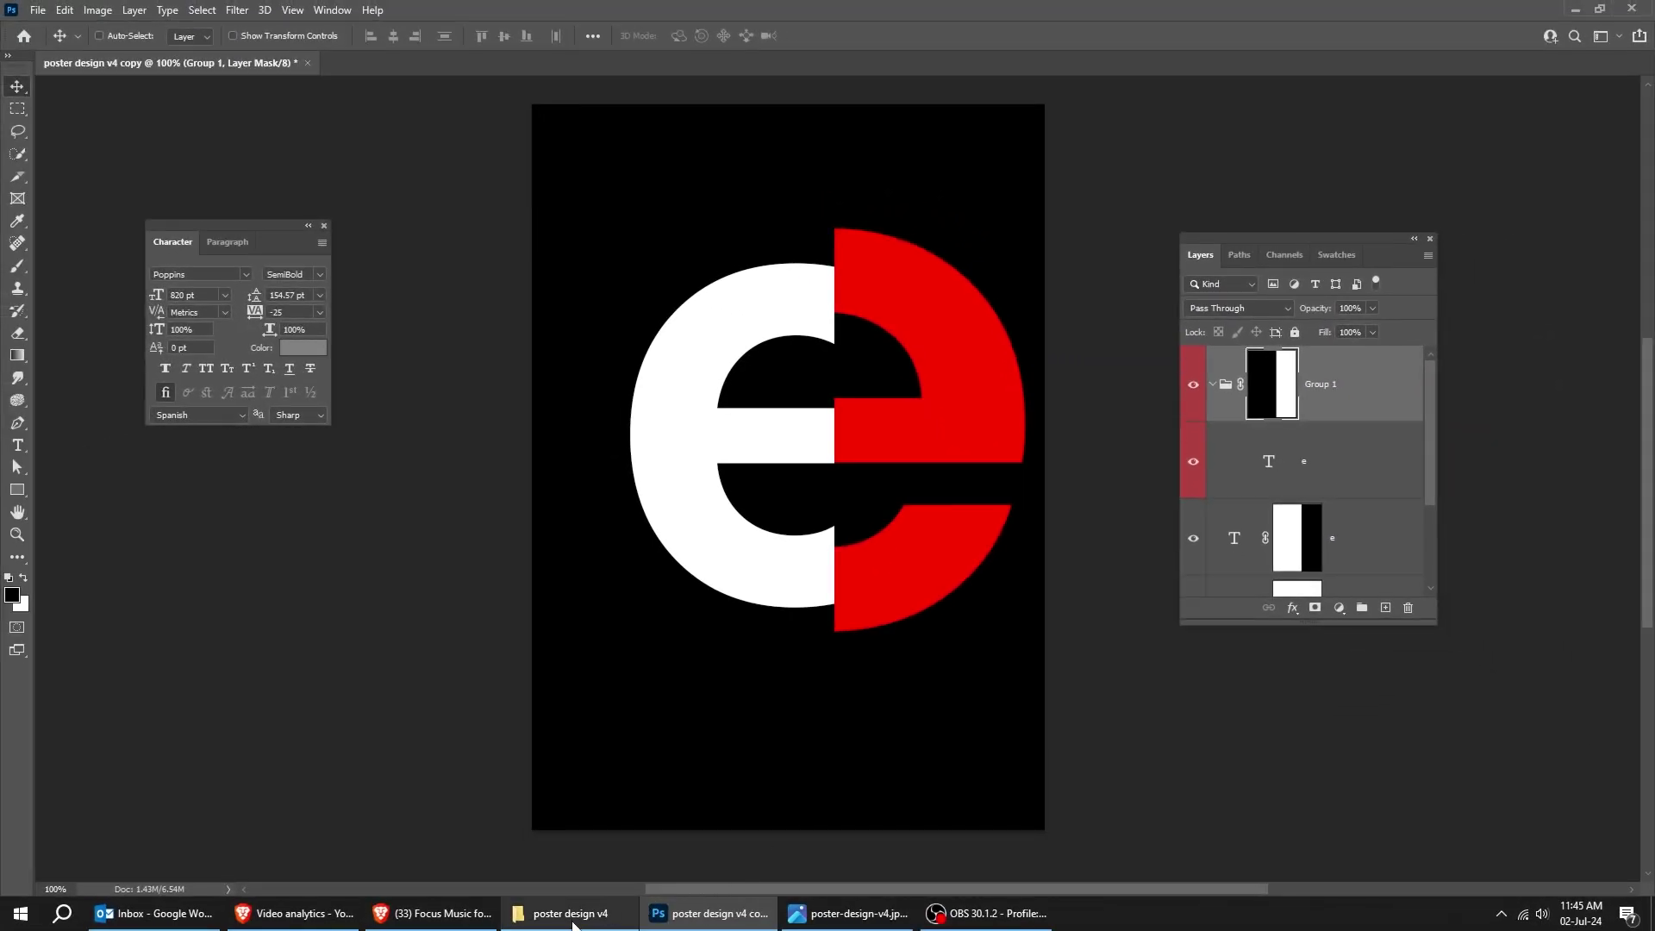
# Place the portrait-woman-fashion-beauty-art-design image from the freepik folder into the poster, scaled down over the red half of the "e"
pyautogui.click(573, 919)
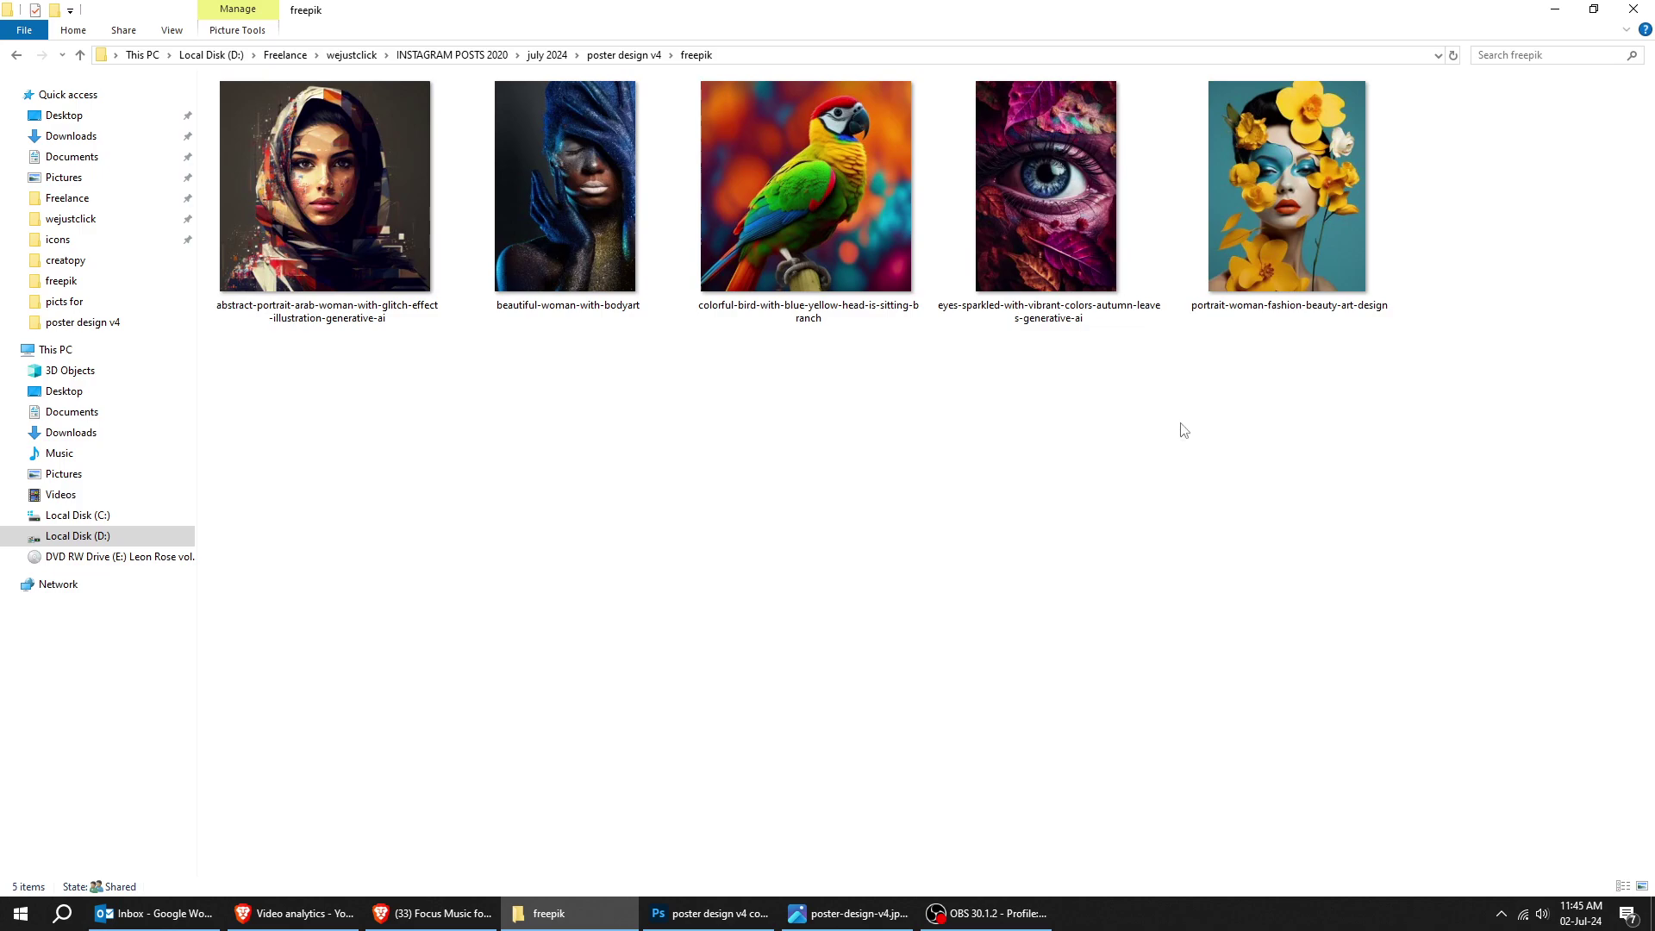
pyautogui.moveTo(1250, 215); pyautogui.dragTo(836, 616)
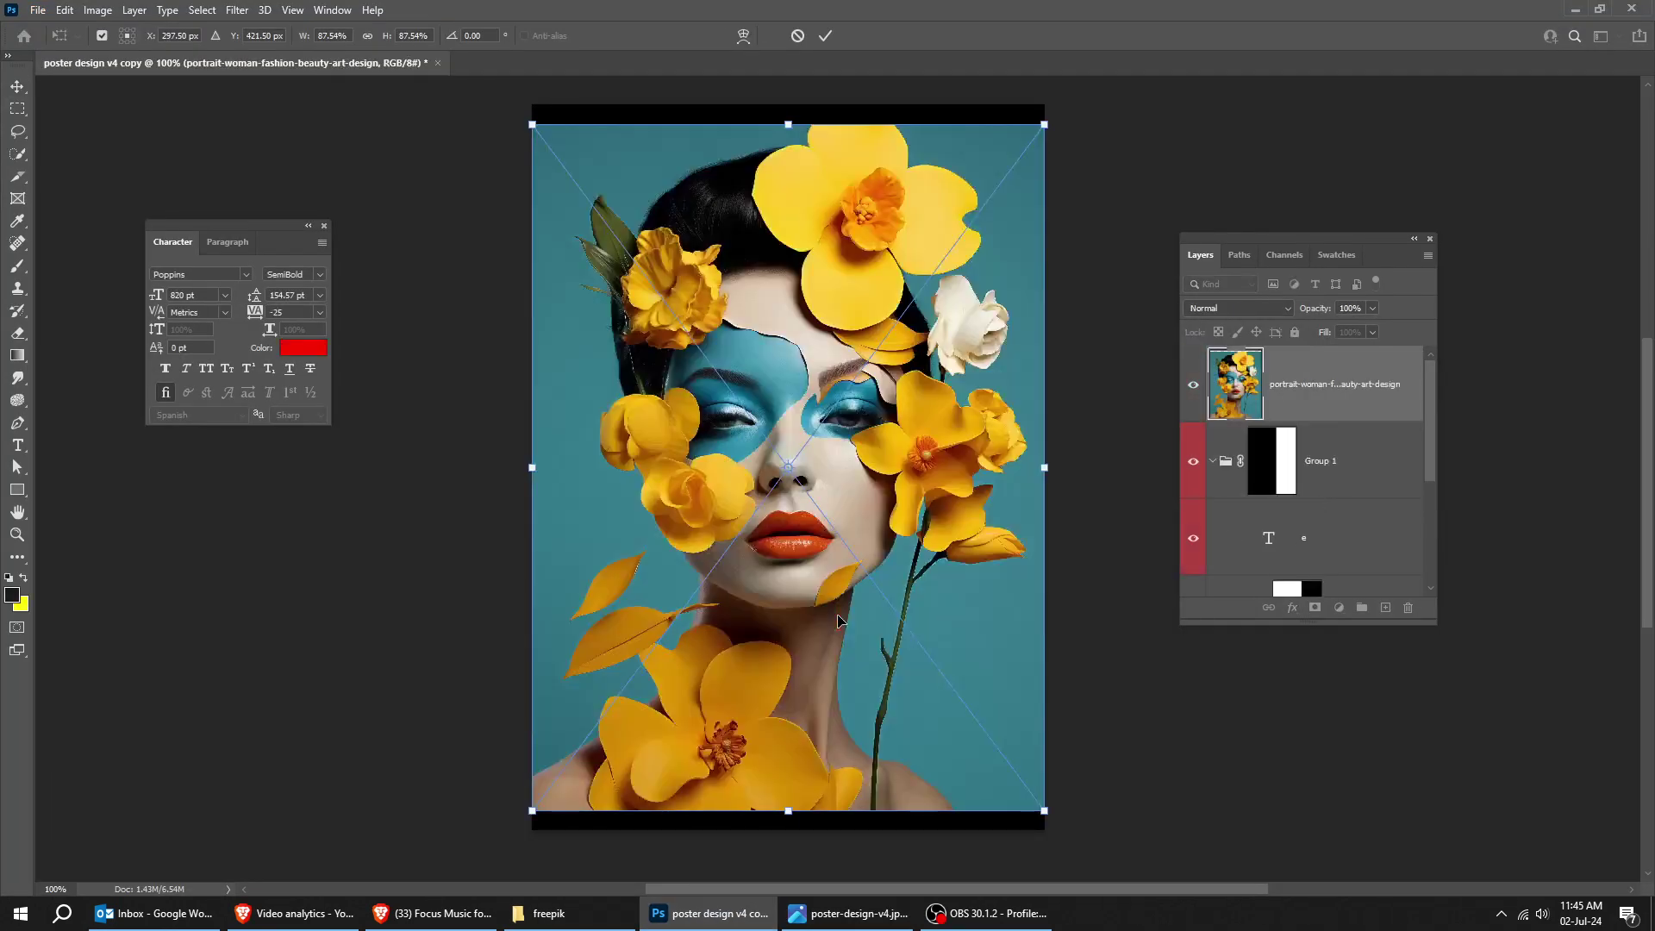
pyautogui.moveTo(1050, 129); pyautogui.dragTo(959, 253)
pyautogui.moveTo(815, 445); pyautogui.dragTo(875, 405)
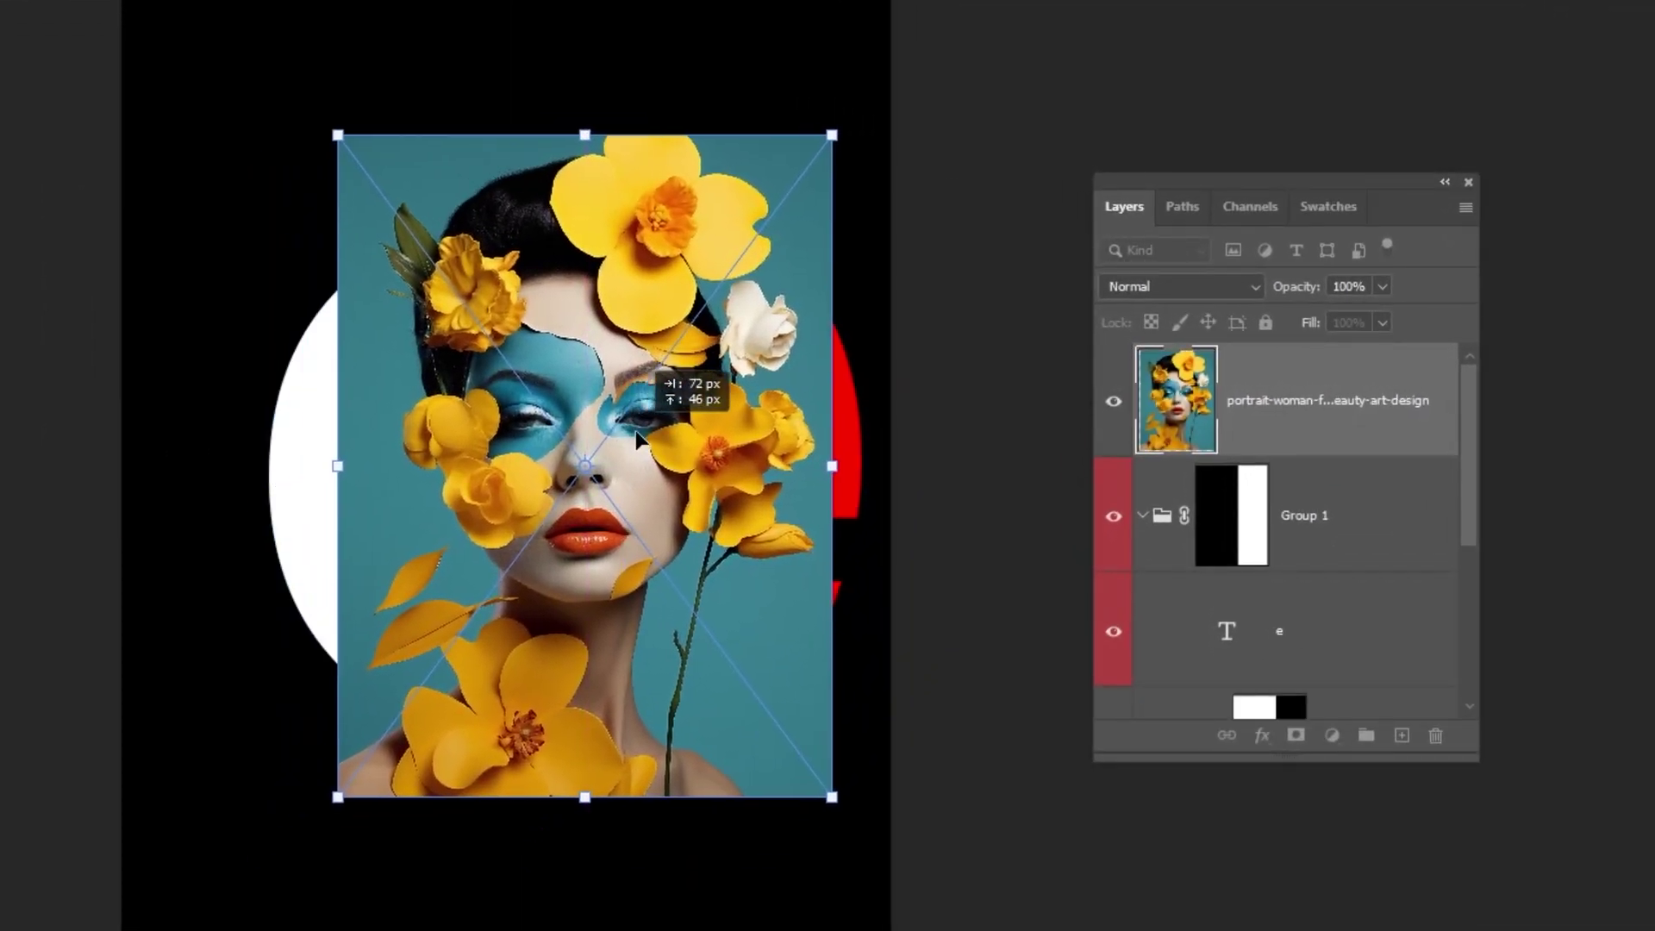
pyautogui.moveTo(637, 438); pyautogui.dragTo(711, 443)
pyautogui.press('Return')
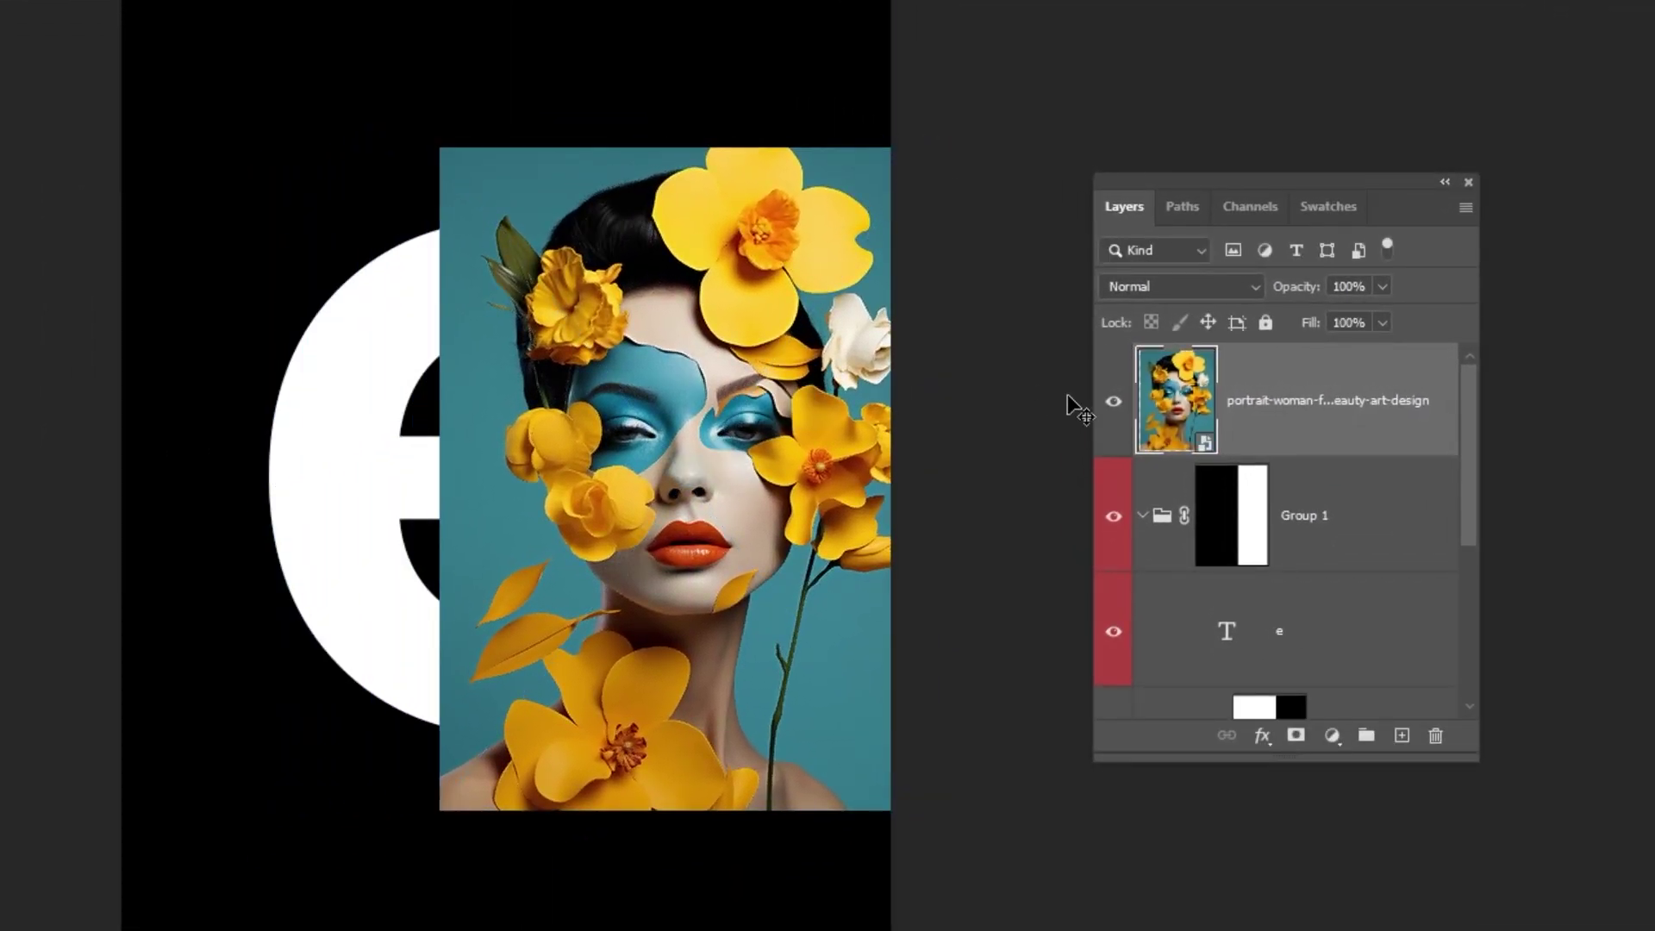
# Move the portrait layer into Group 1 directly above the red "e" and clip it to that letter
pyautogui.moveTo(1414, 435); pyautogui.dragTo(1362, 568)
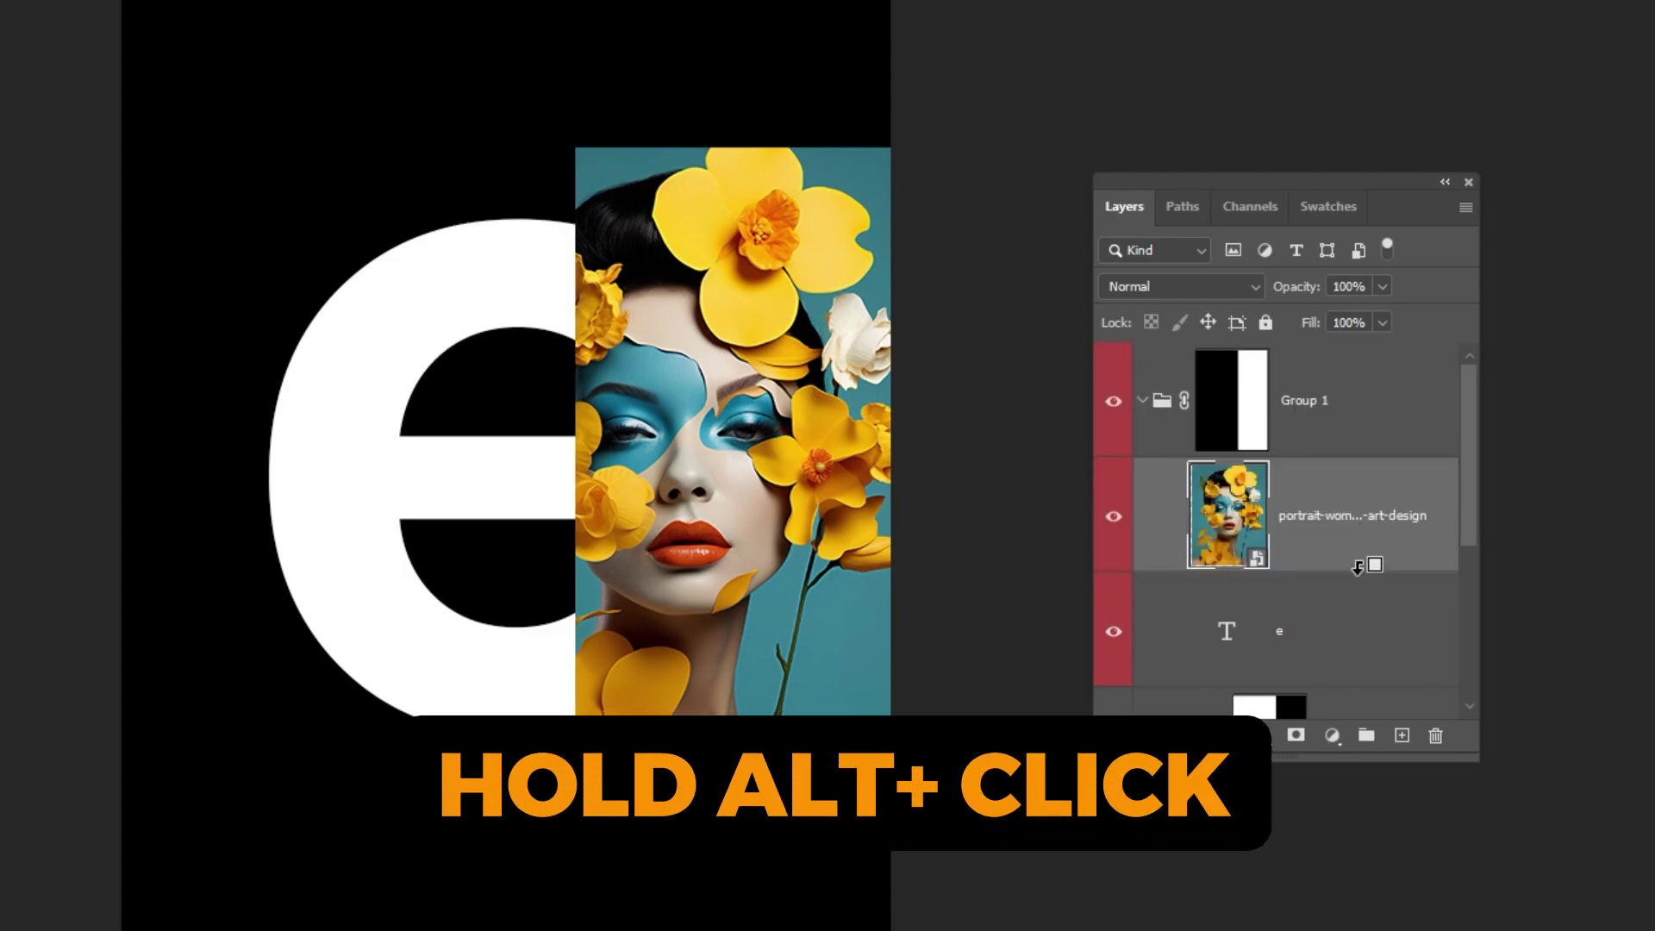
pyautogui.keyDown('alt'); pyautogui.click(1360, 566); pyautogui.keyUp('alt')
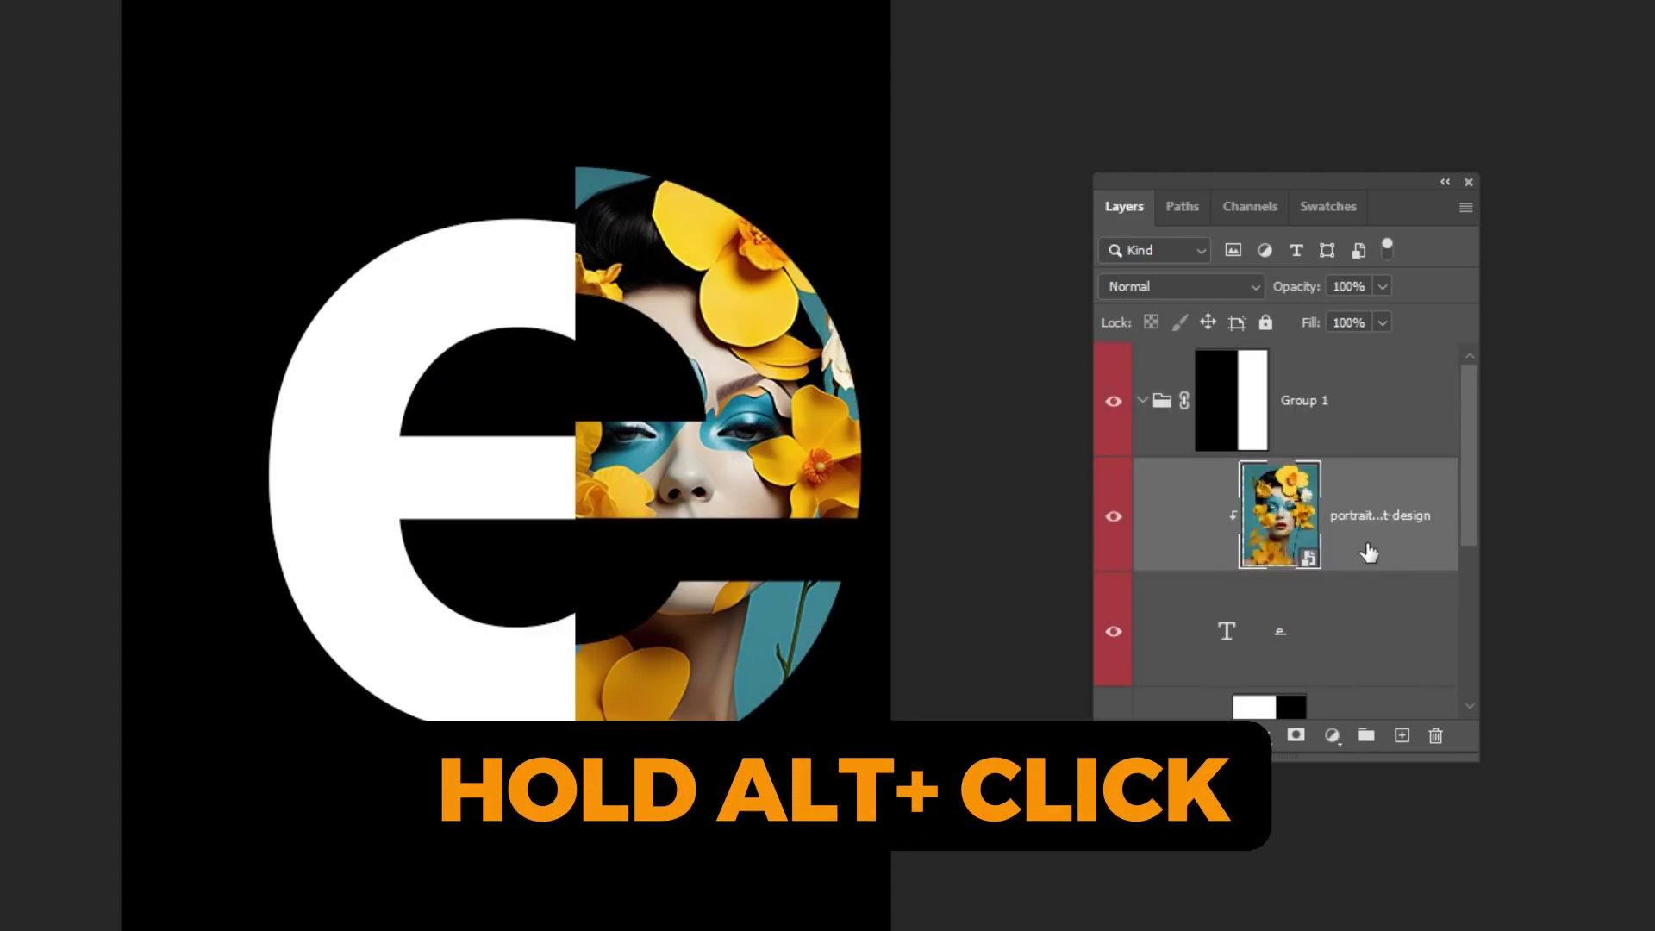
# Enlarge the clipped portrait slightly and reposition it so it fills the whole right half of the "e"
pyautogui.moveTo(803, 435); pyautogui.dragTo(804, 452)
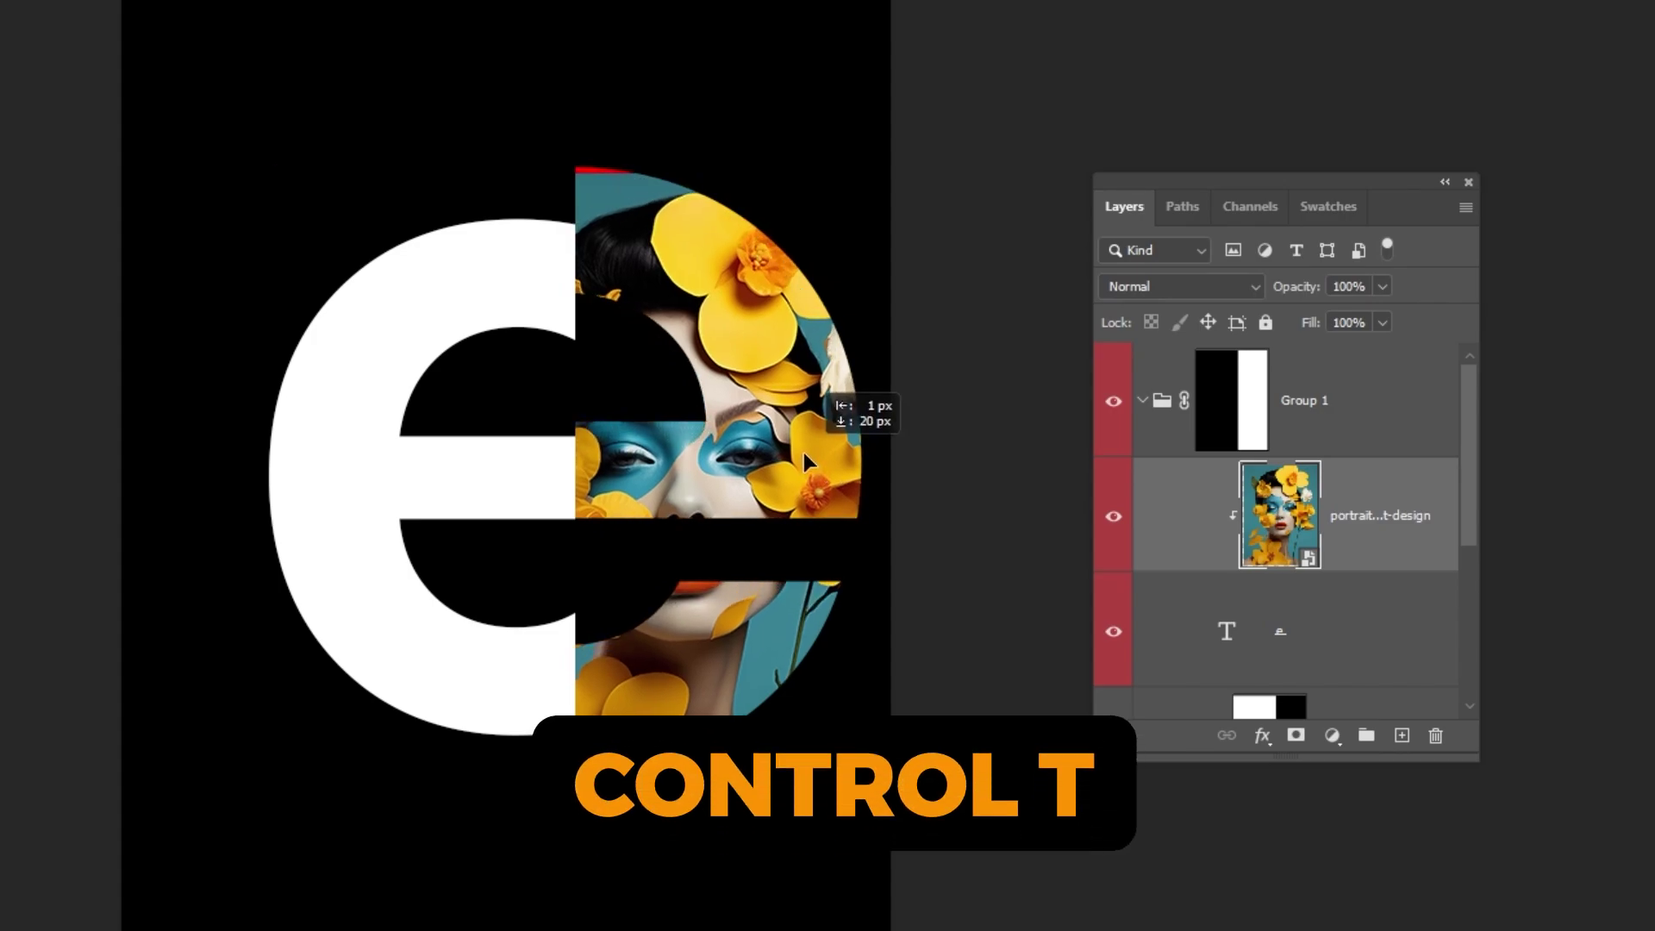
pyautogui.hotkey('ctrl', 't')
pyautogui.moveTo(933, 504); pyautogui.dragTo(961, 518)
pyautogui.moveTo(824, 464); pyautogui.dragTo(821, 480)
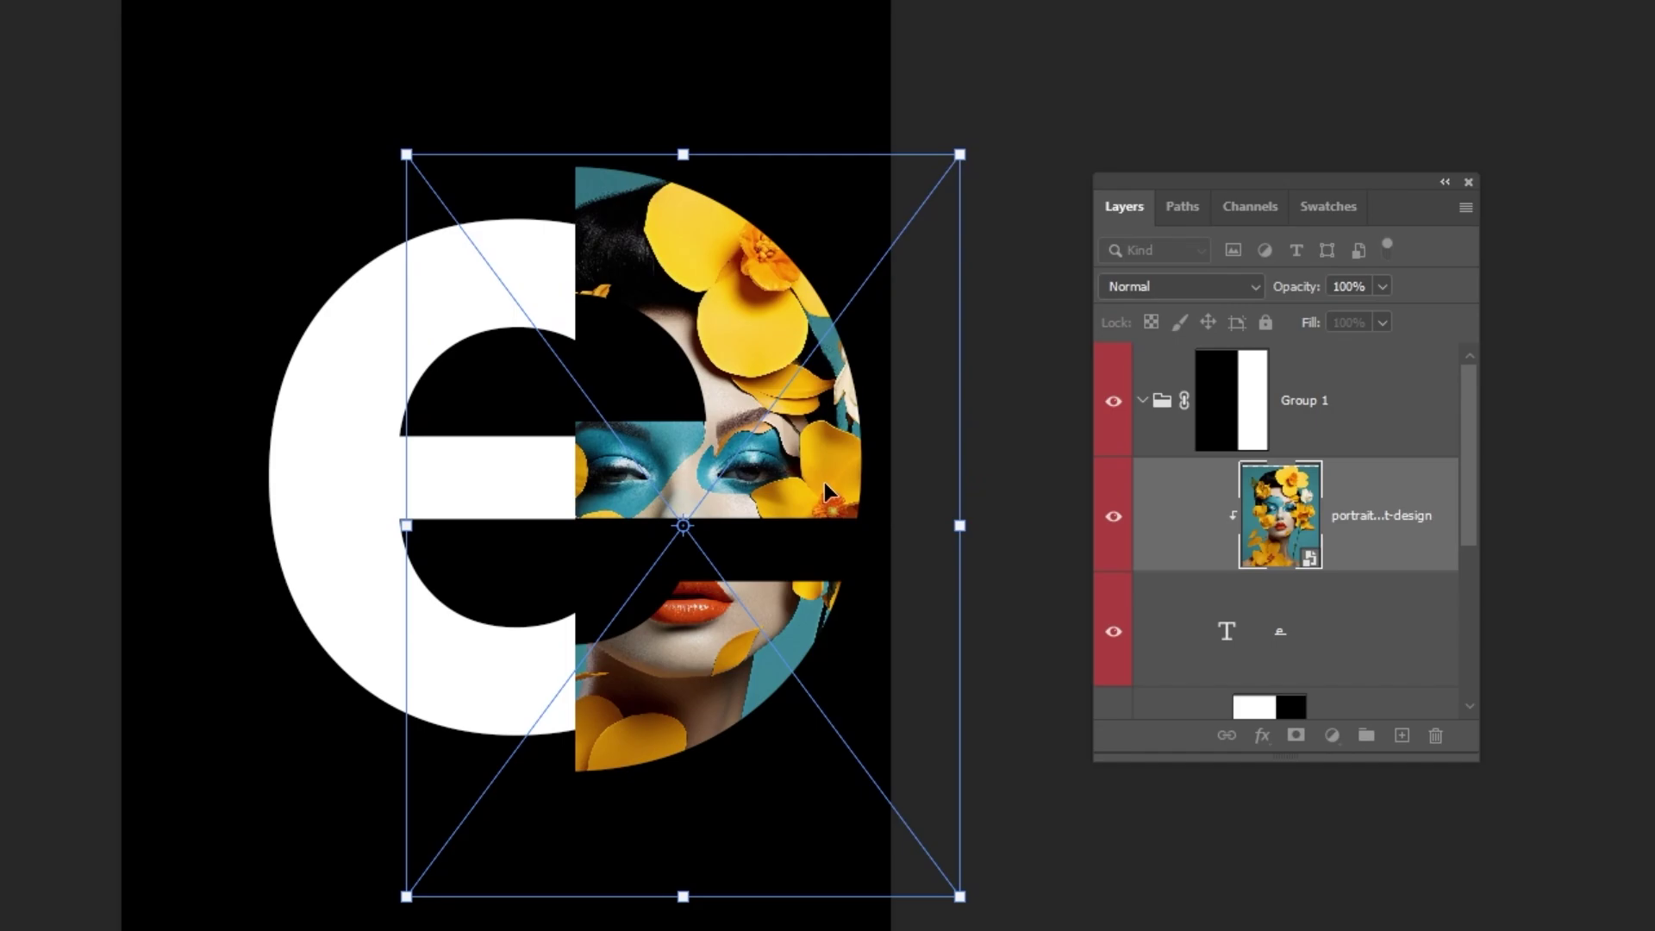
pyautogui.press('Return')
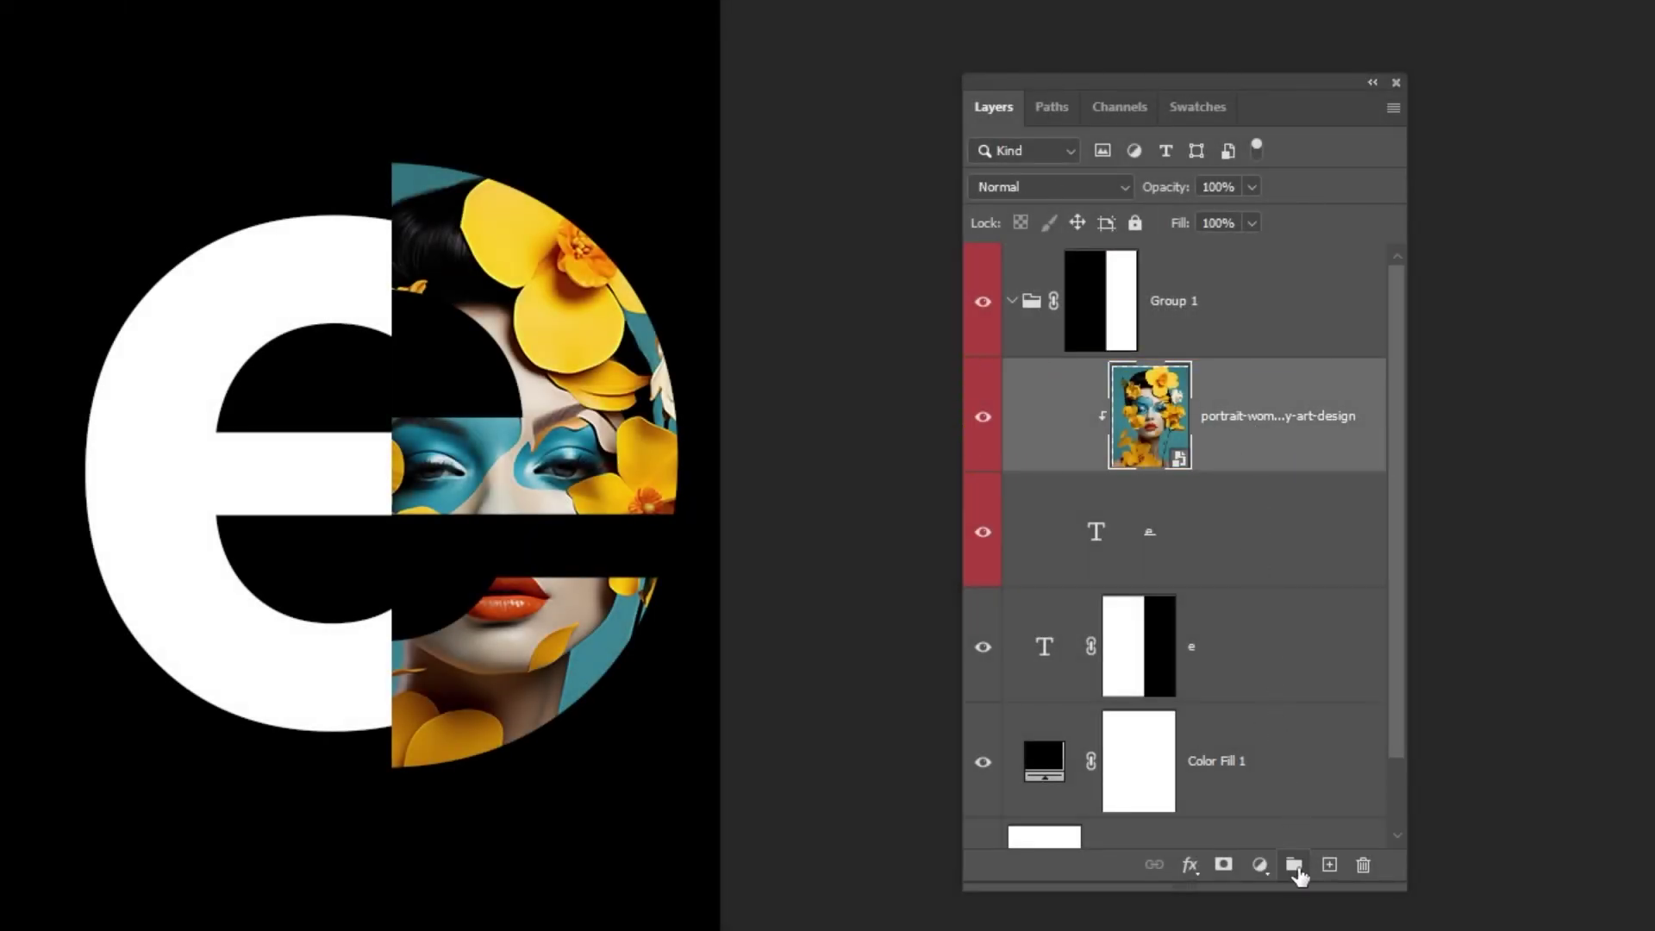
# Add a Levels adjustment clipped to the portrait and set its white input level to 212
pyautogui.click(1261, 867)
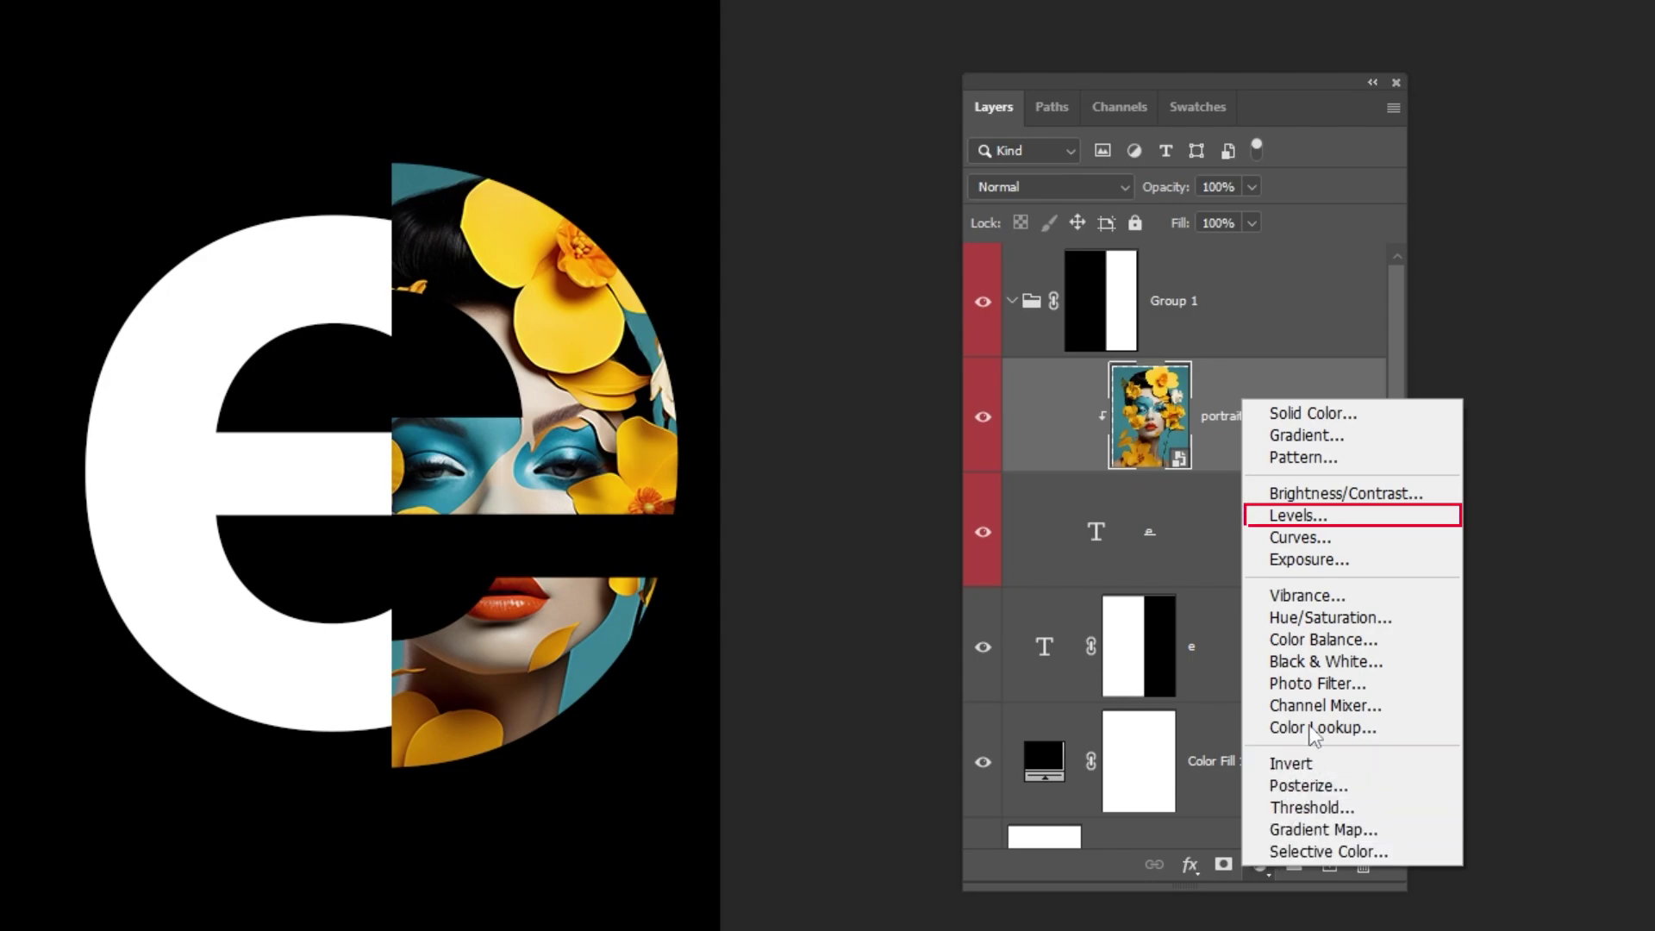
pyautogui.click(1267, 516)
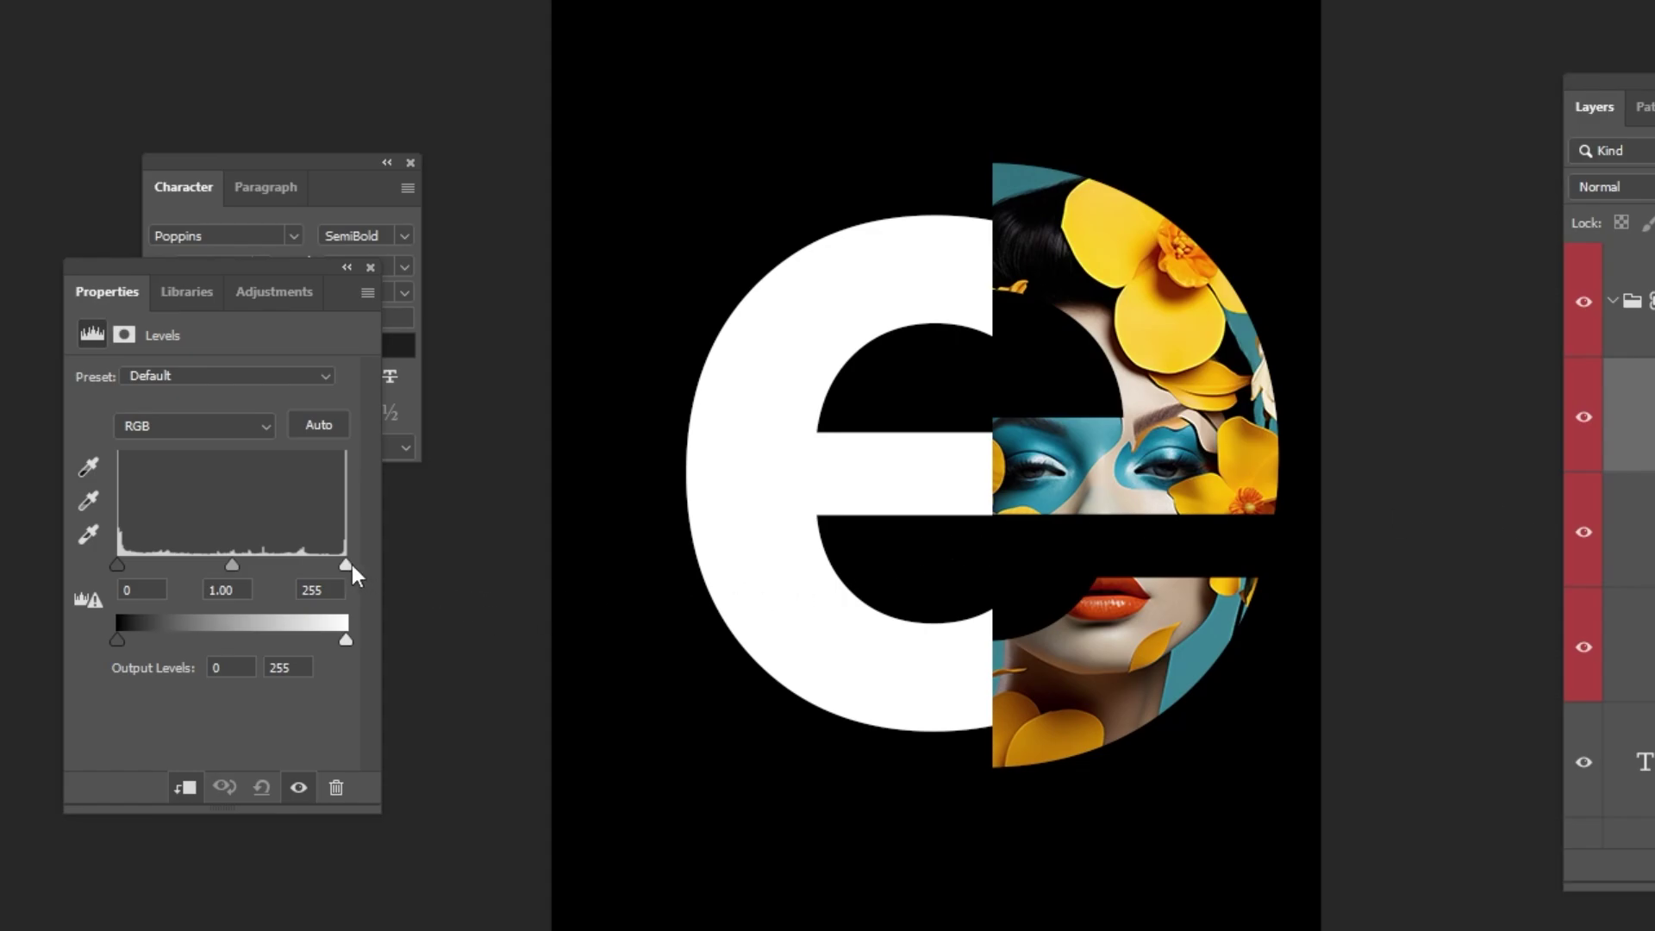
pyautogui.moveTo(352, 566); pyautogui.dragTo(308, 552)
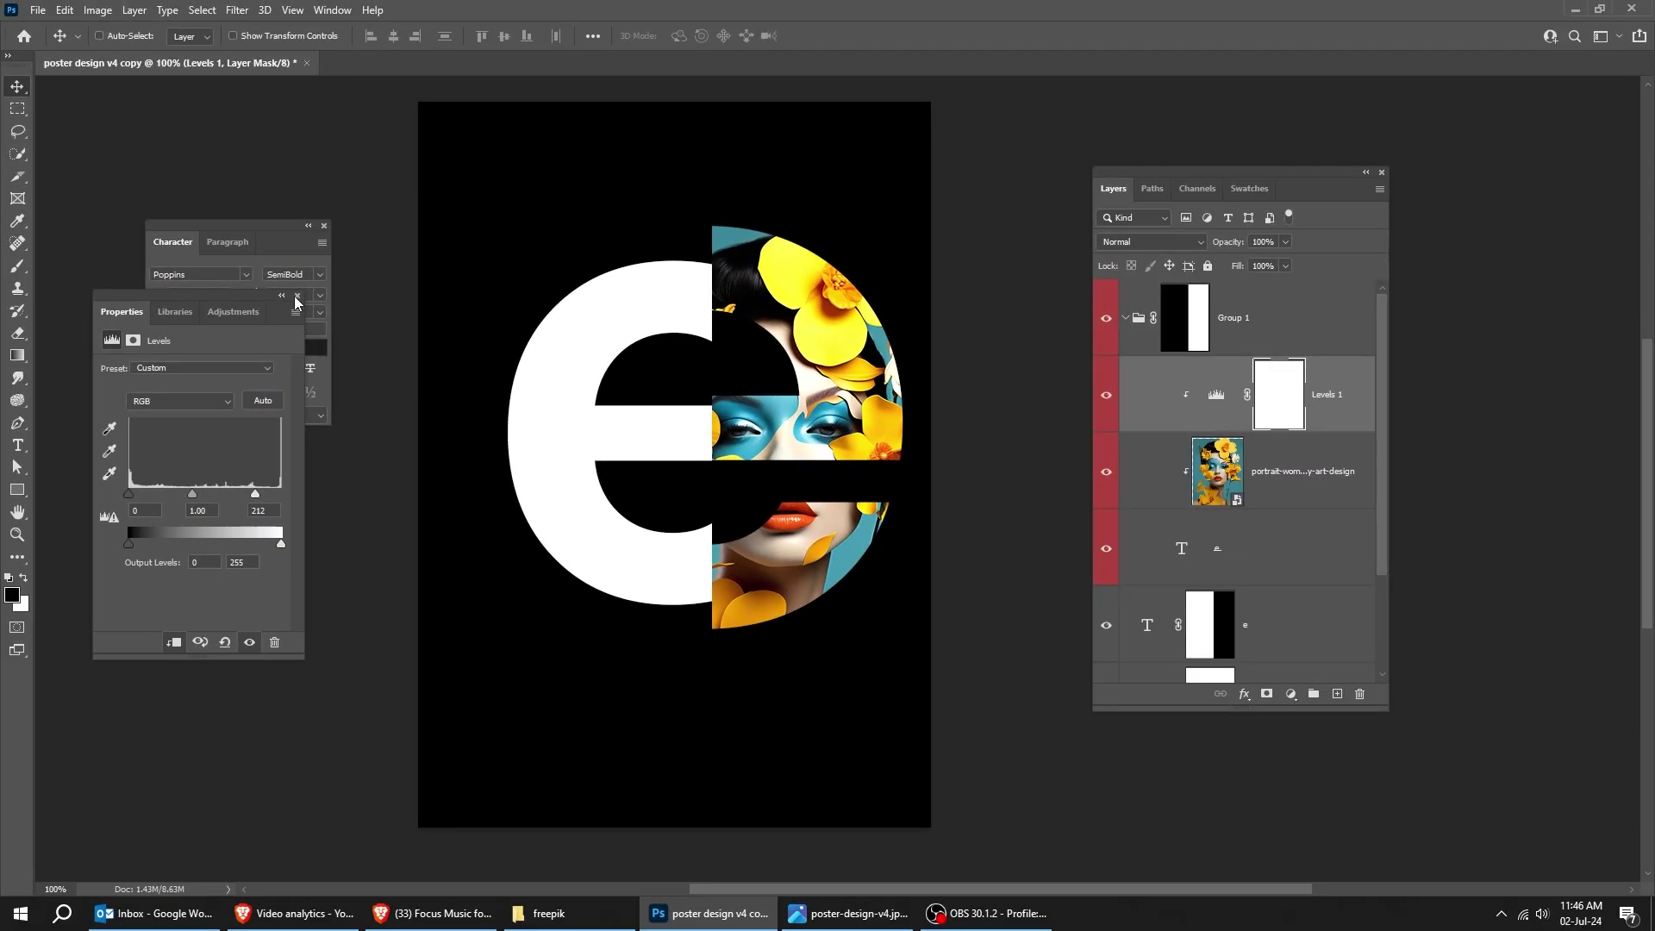
pyautogui.click(371, 267)
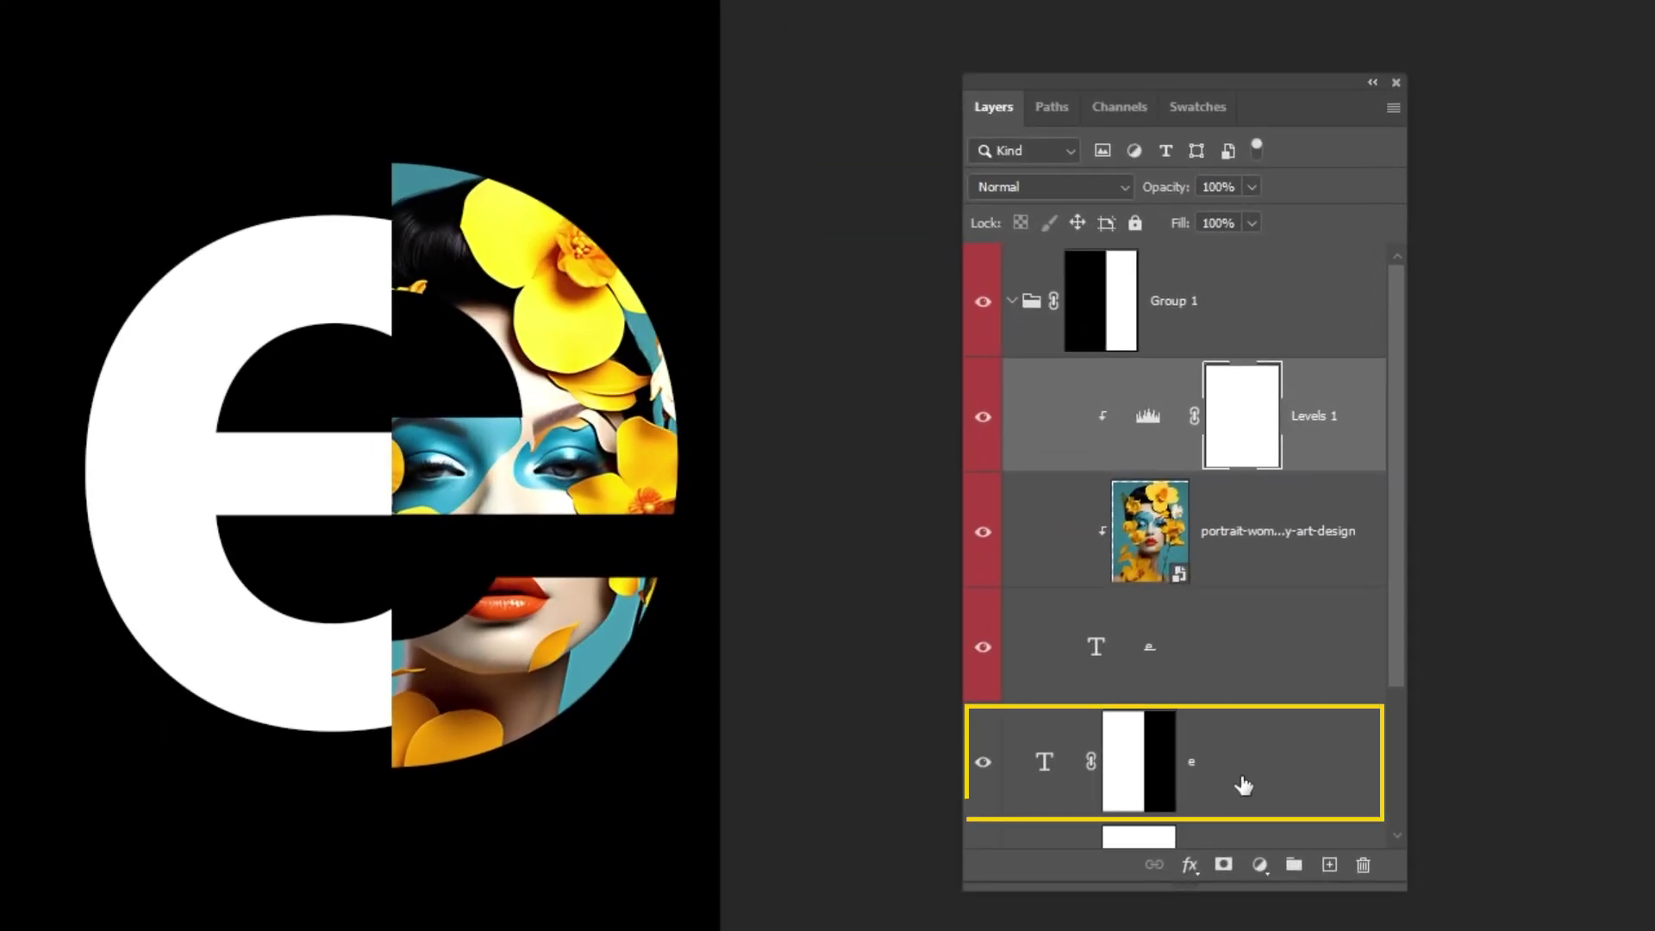
# Create a new empty layer above the masked white "e" and clip it to that letter
pyautogui.click(1280, 639)
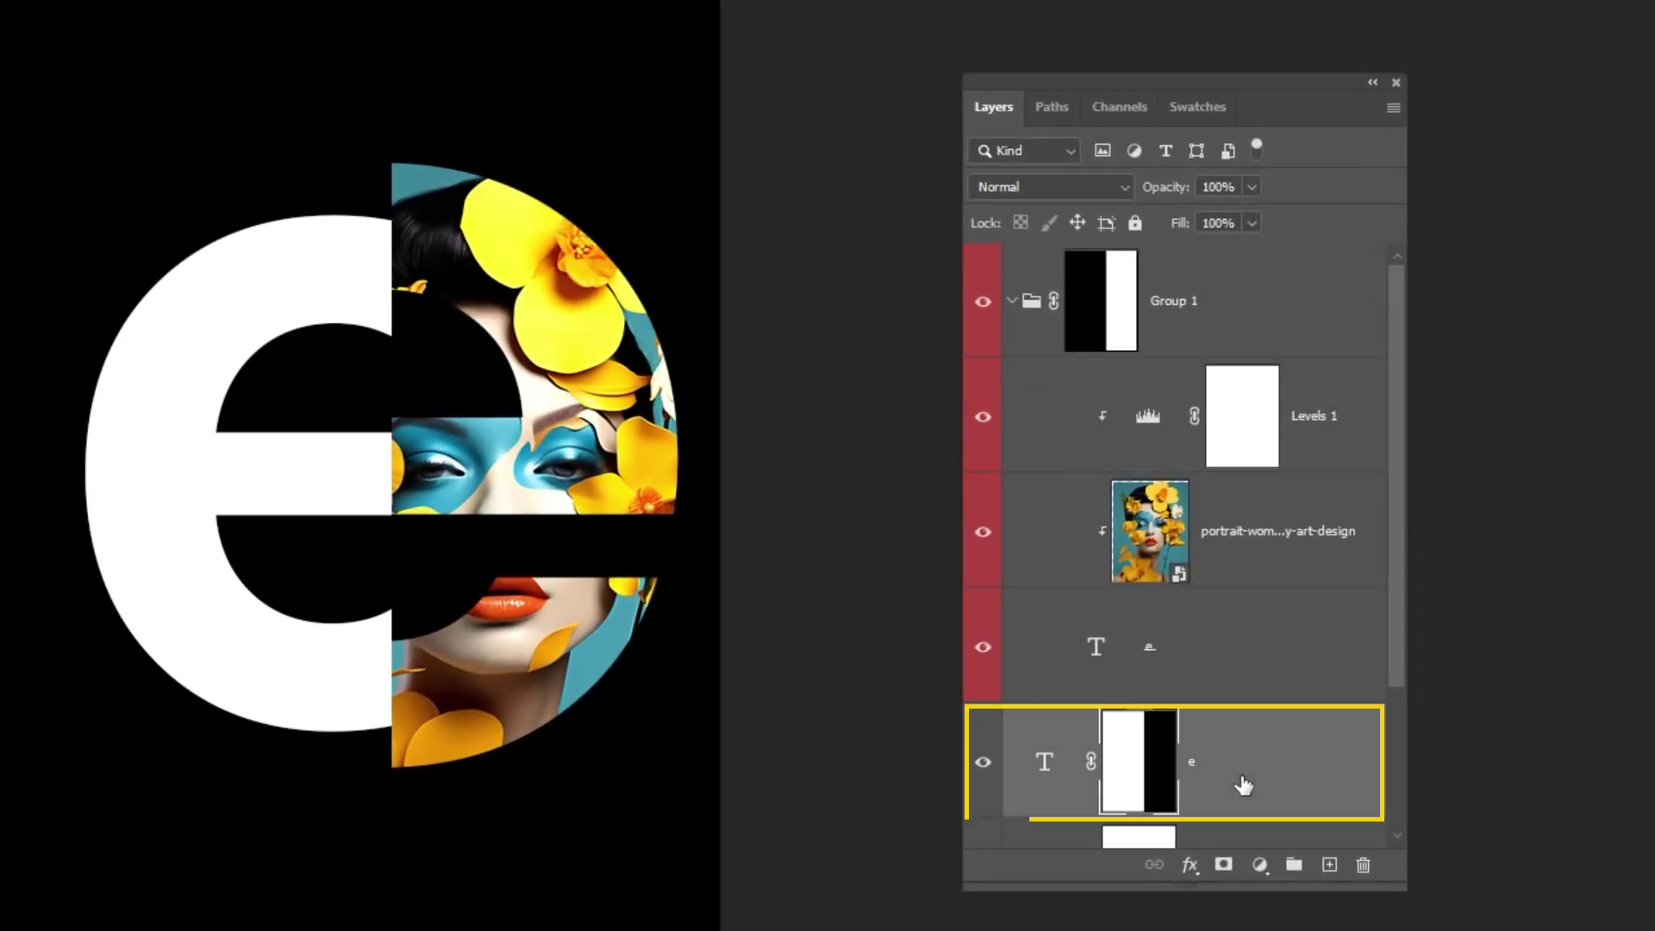
pyautogui.click(984, 763)
pyautogui.click(983, 763)
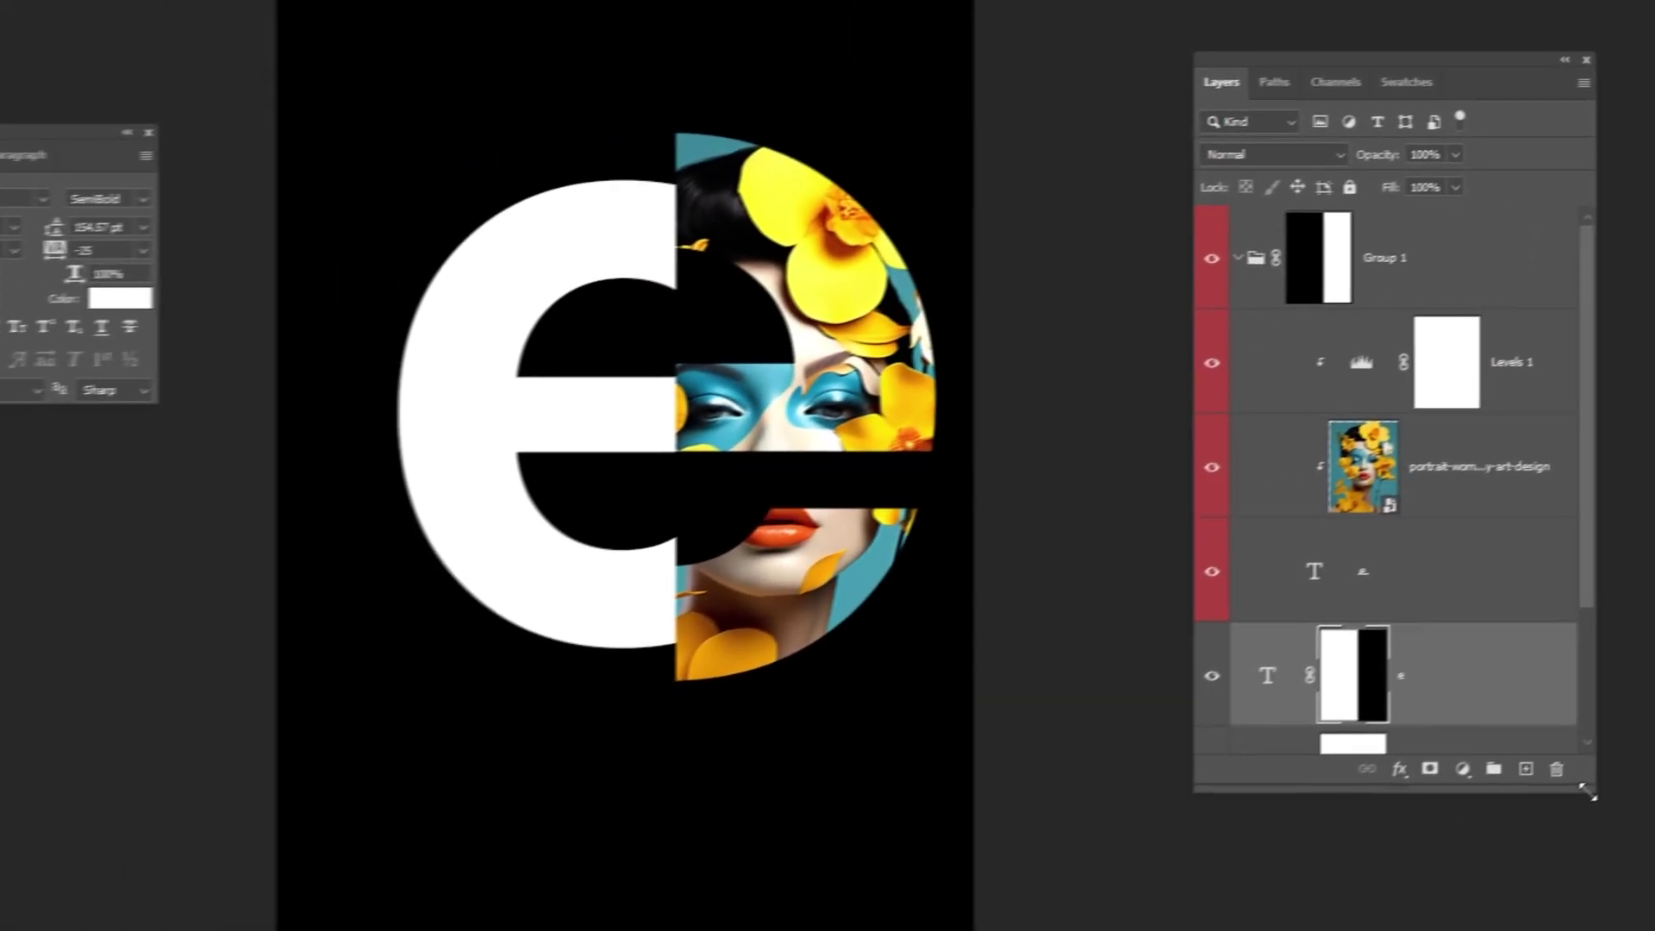
pyautogui.click(1526, 768)
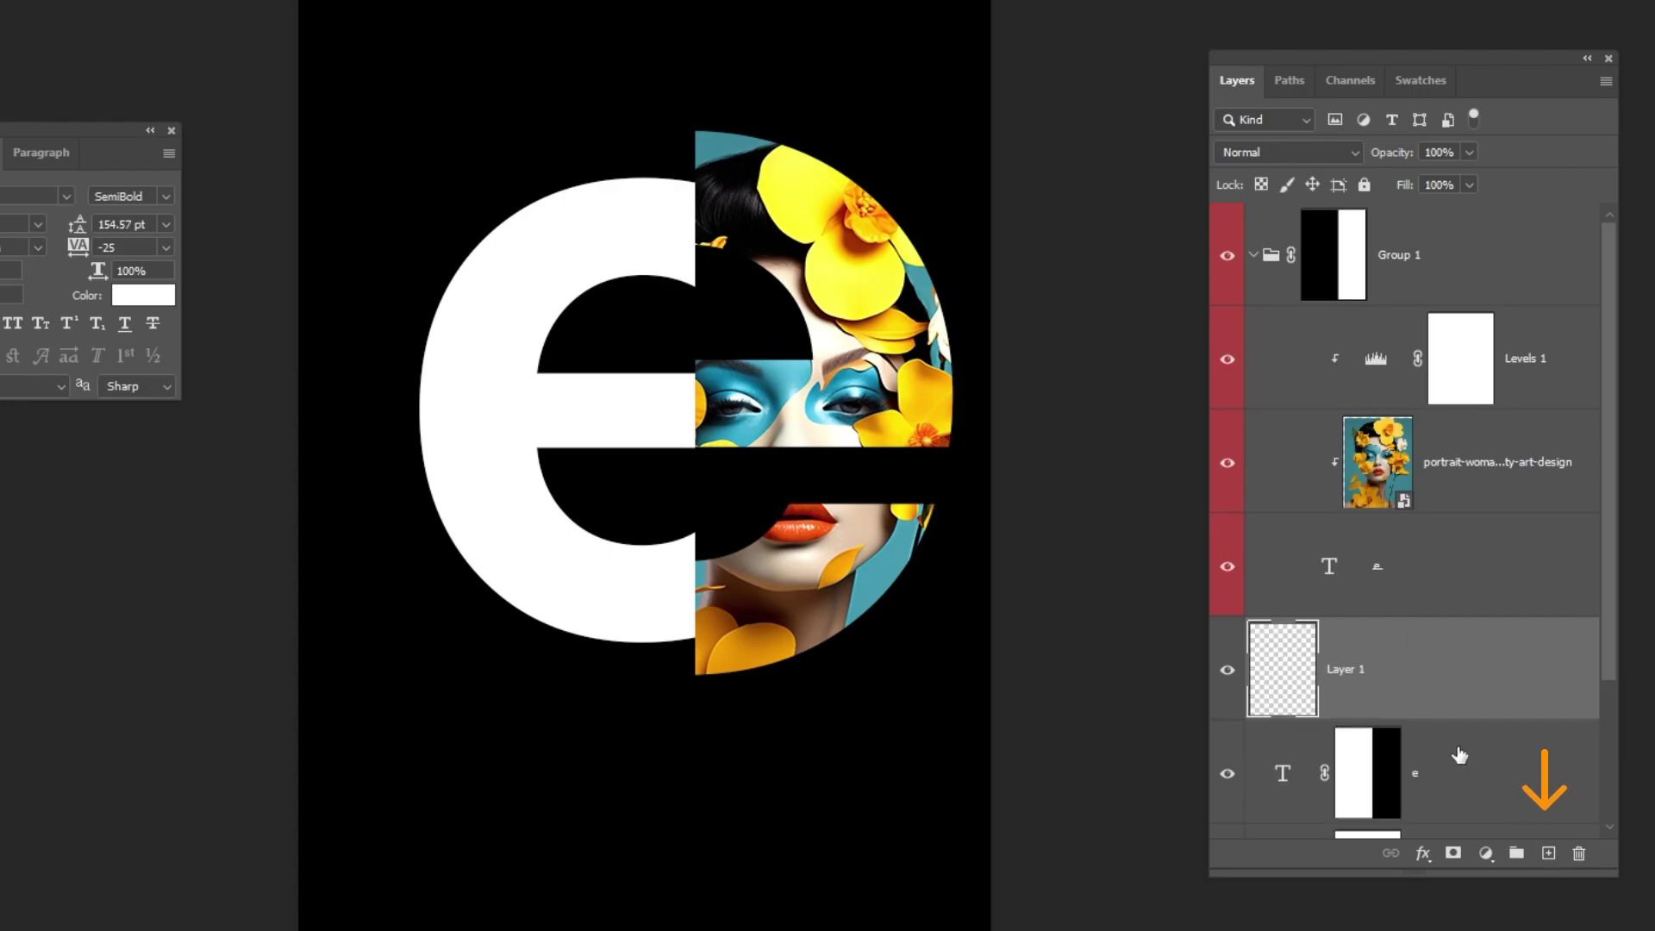
pyautogui.rightClick(1397, 661)
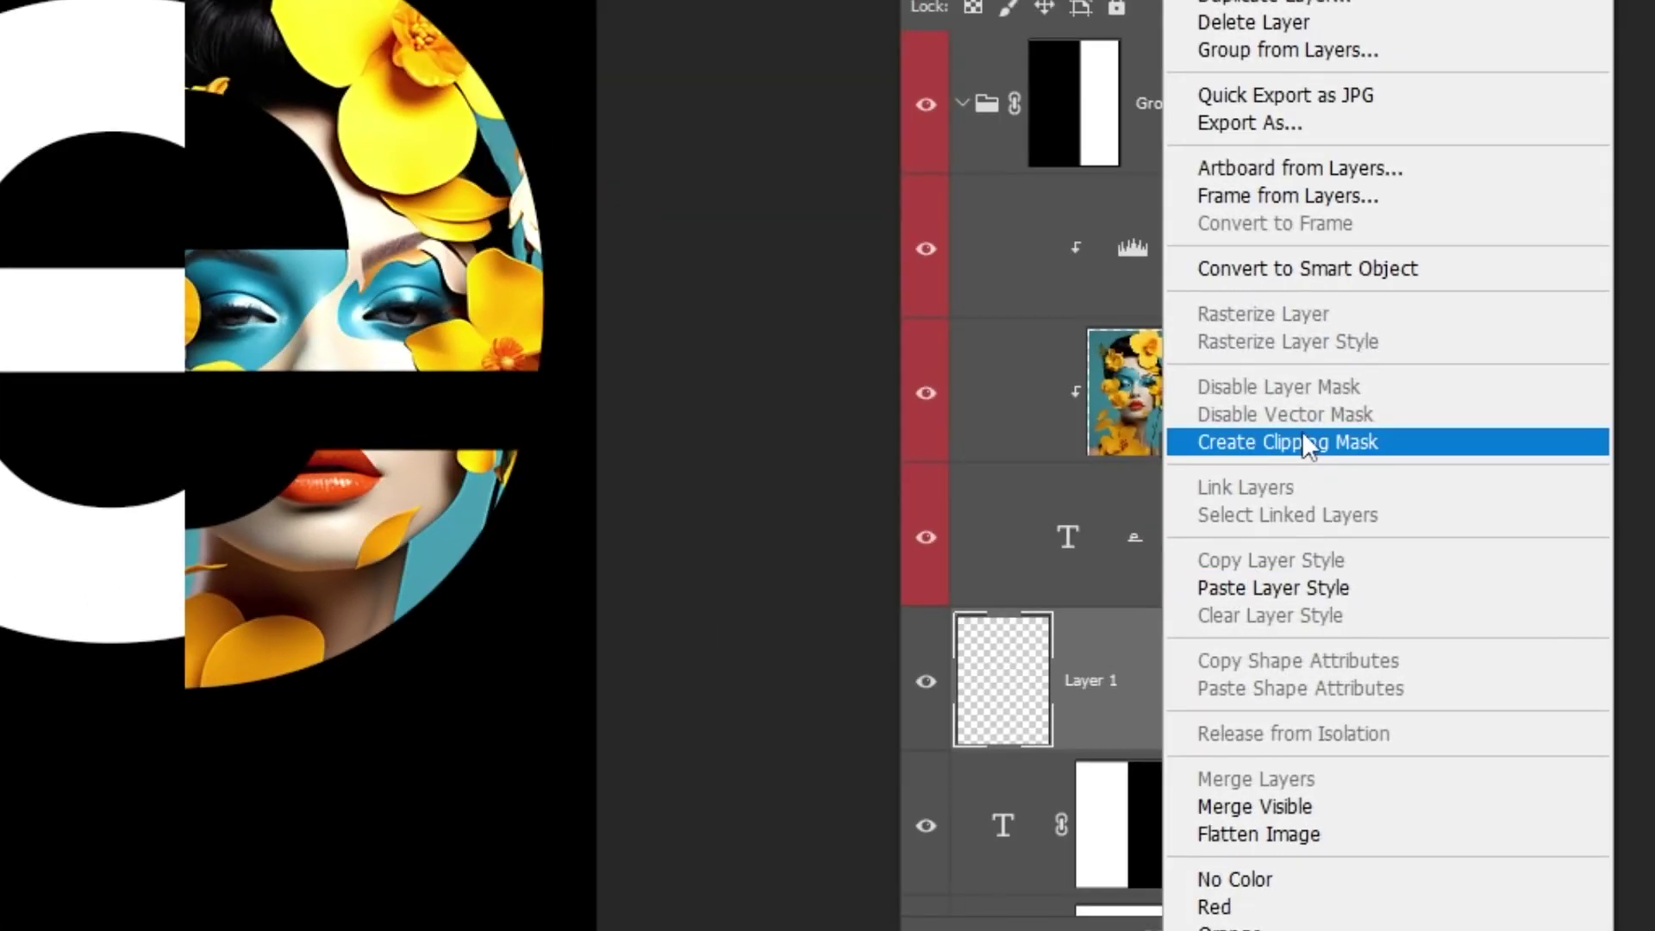
pyautogui.click(1498, 497)
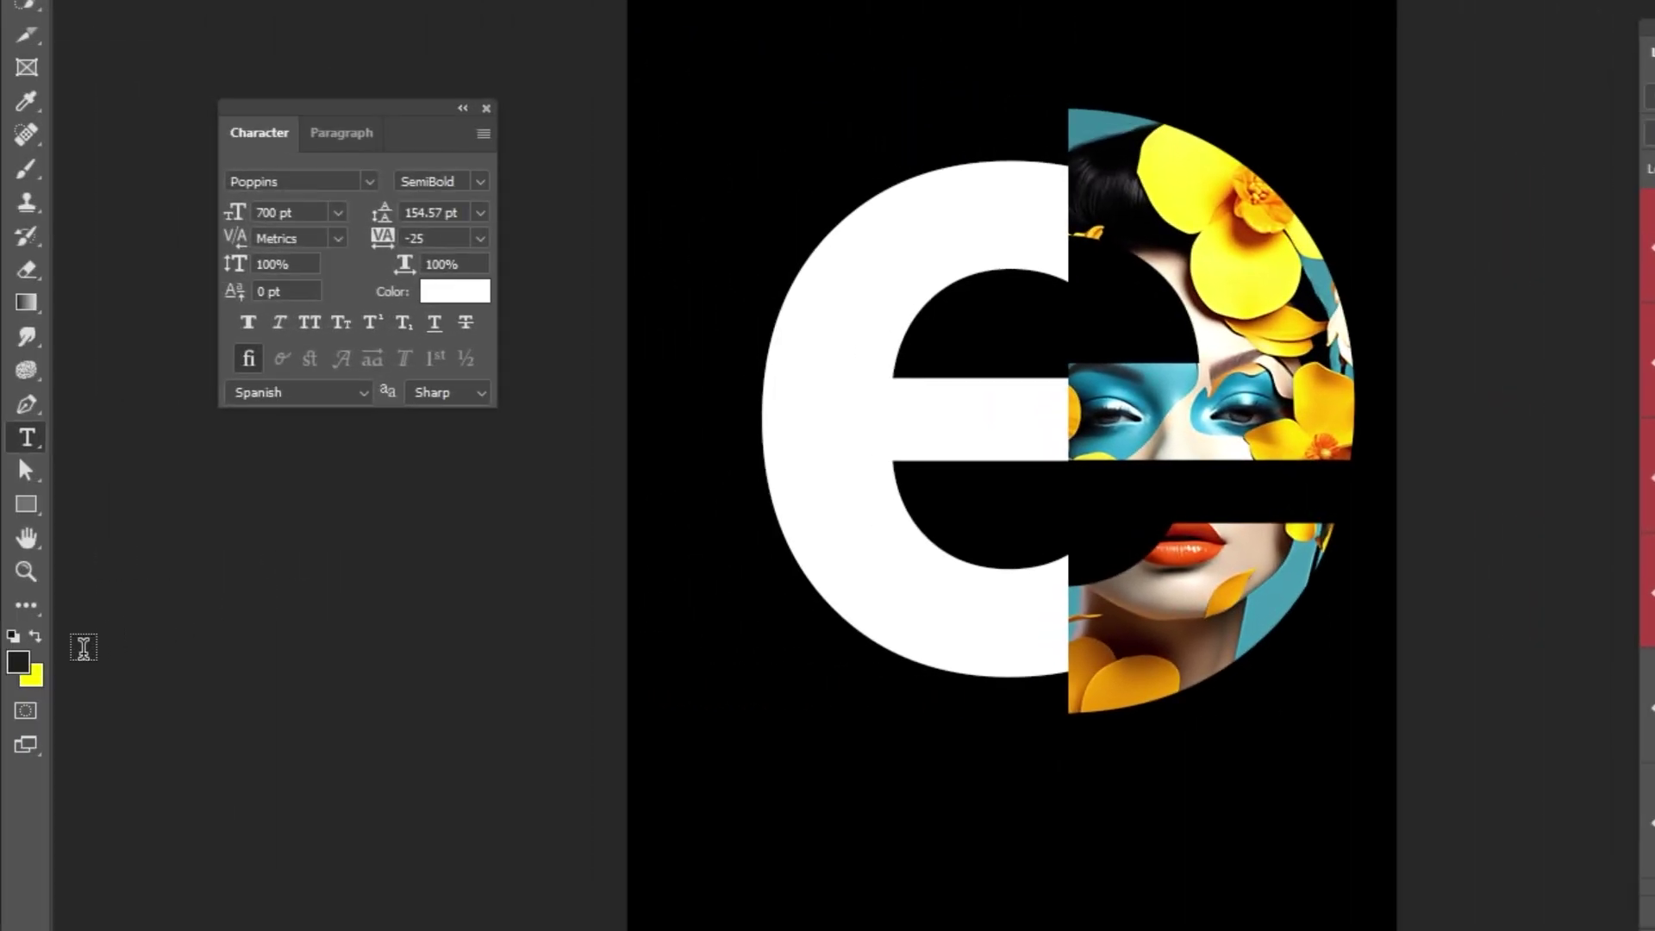
# Set the foreground color to near-black 050505
pyautogui.click(18, 661)
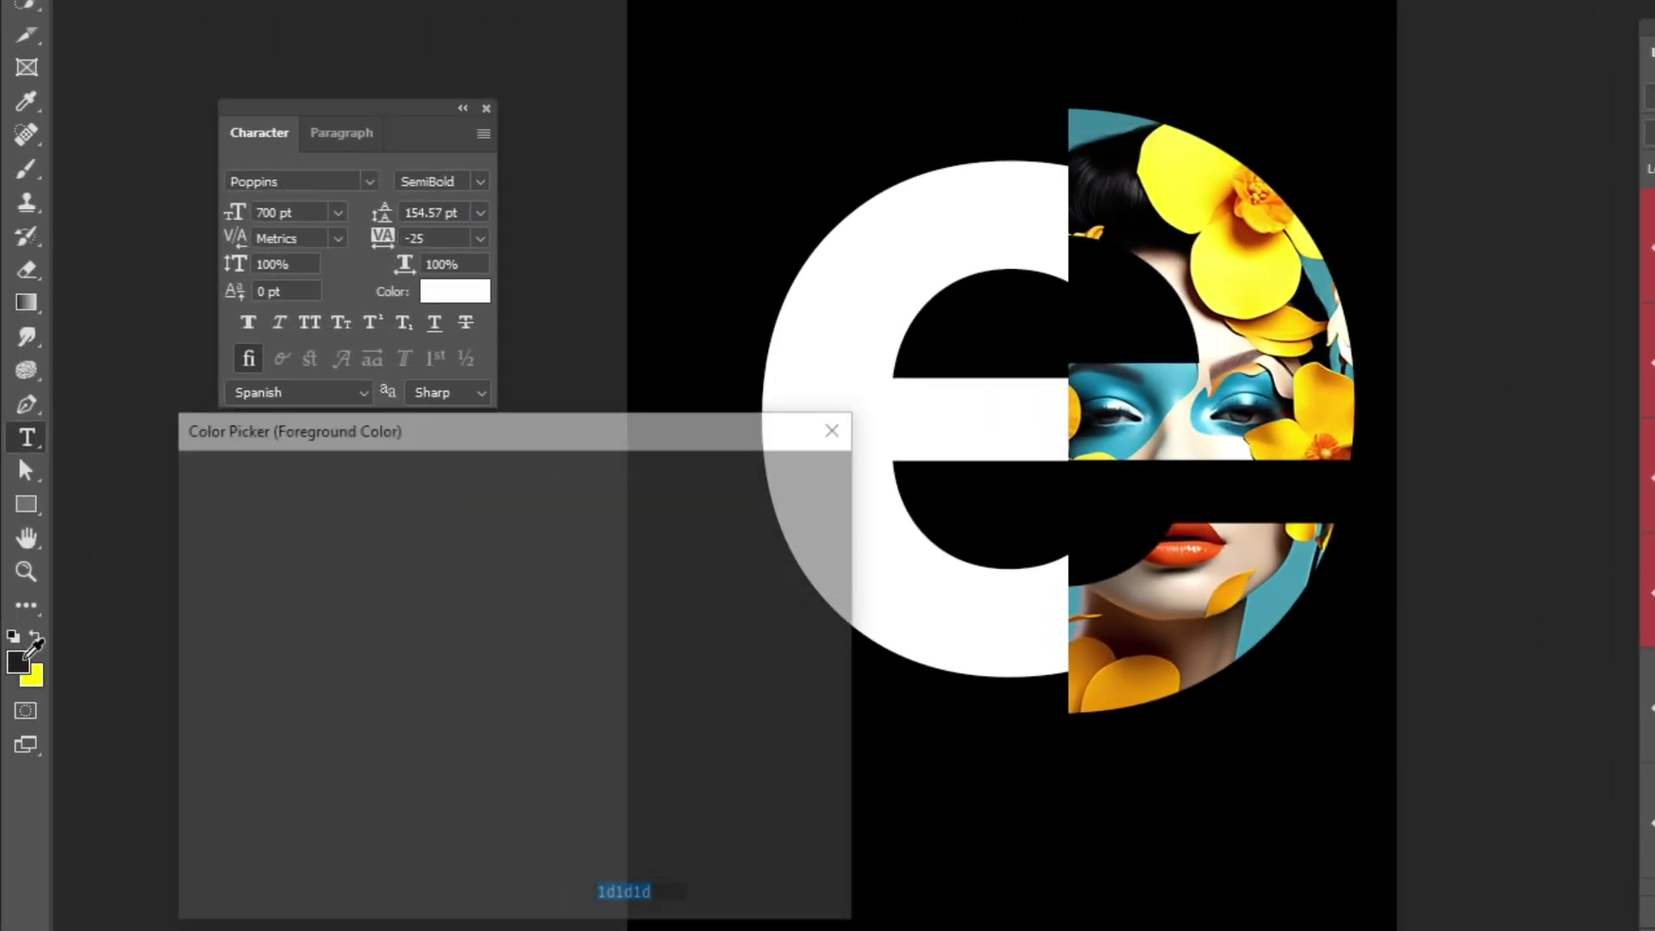
pyautogui.moveTo(194, 767); pyautogui.dragTo(168, 808)
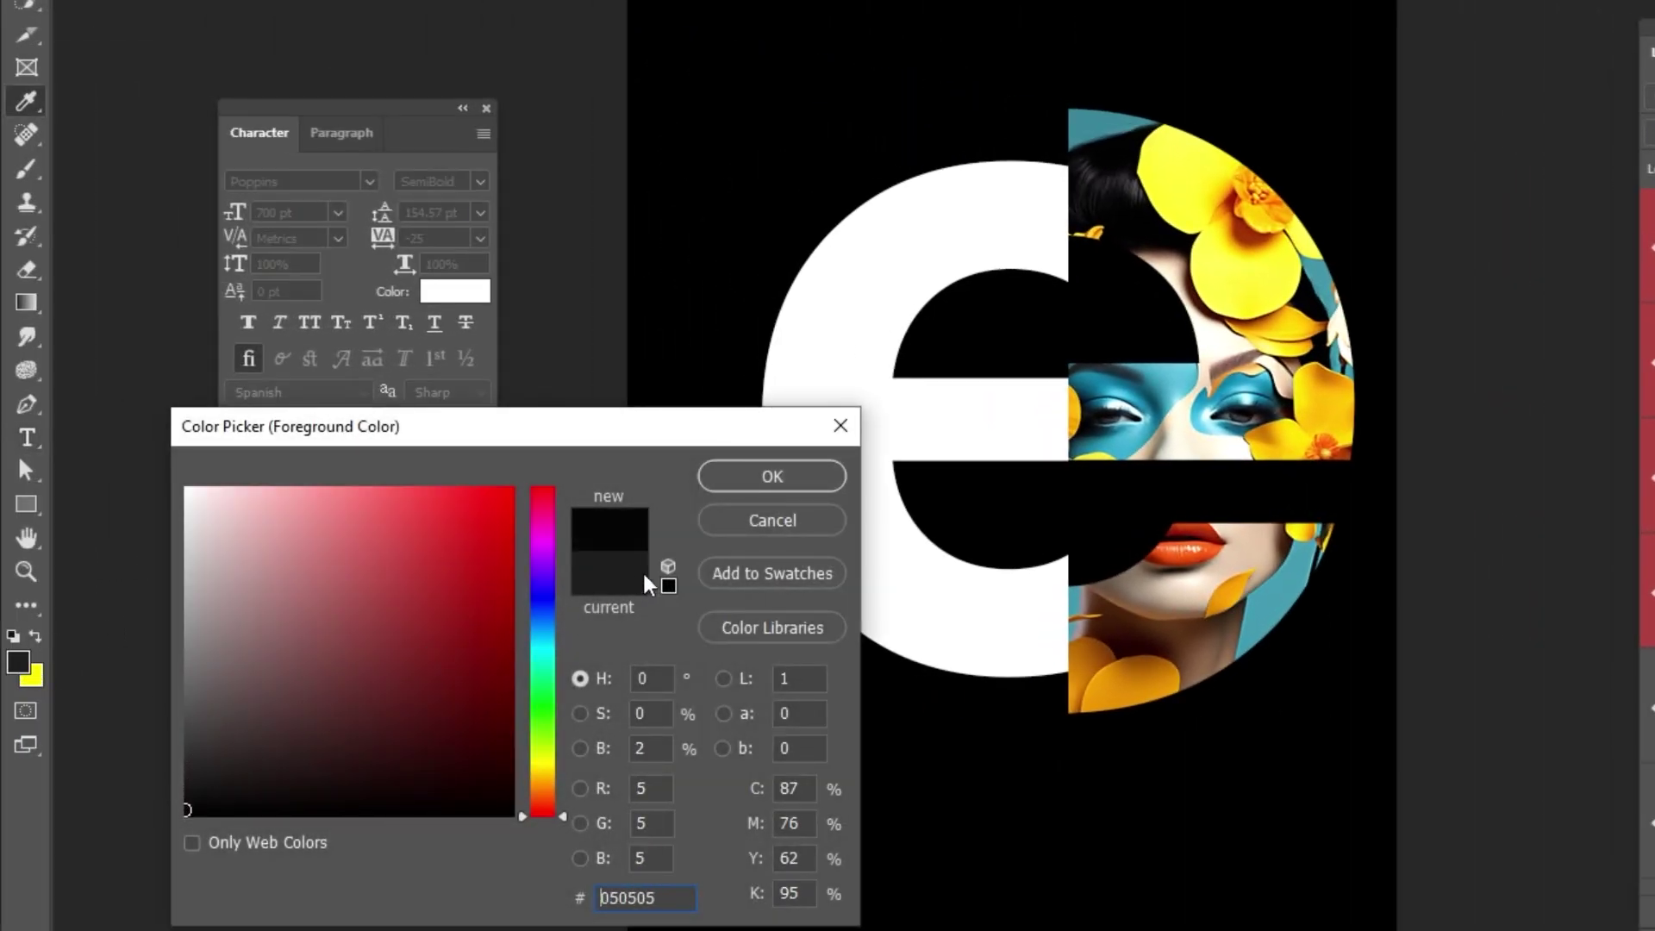
pyautogui.click(772, 476)
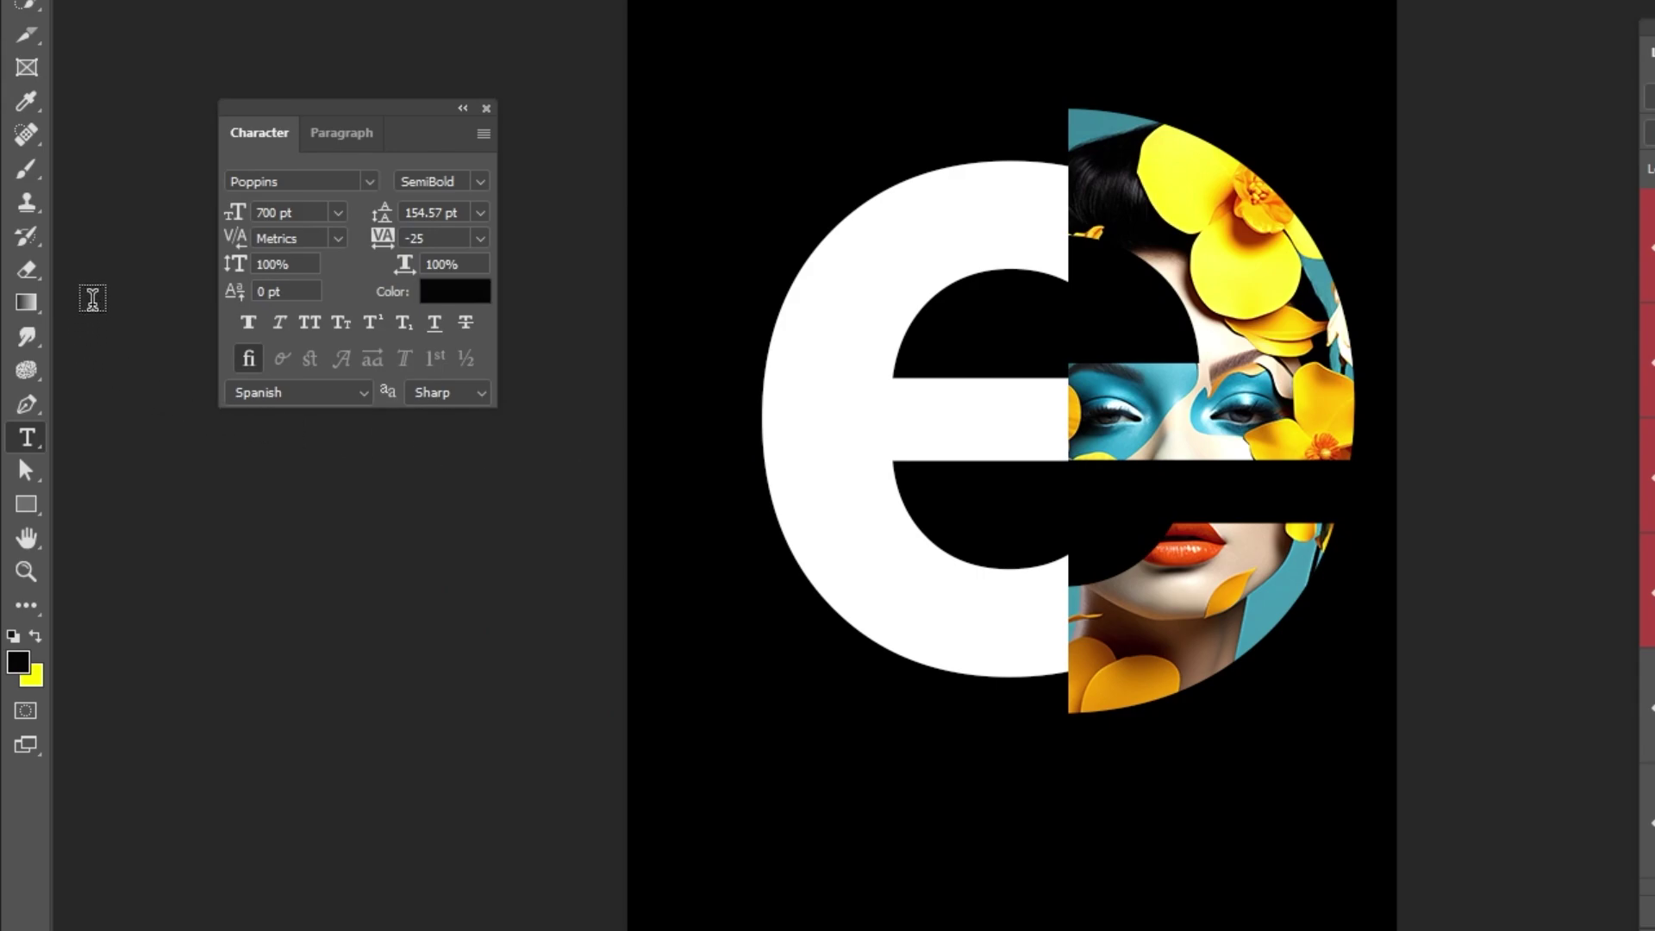
# Switch to the Brush tool and check that the Soft Round brush is set to 125 px with 0% hardness
pyautogui.press('b')
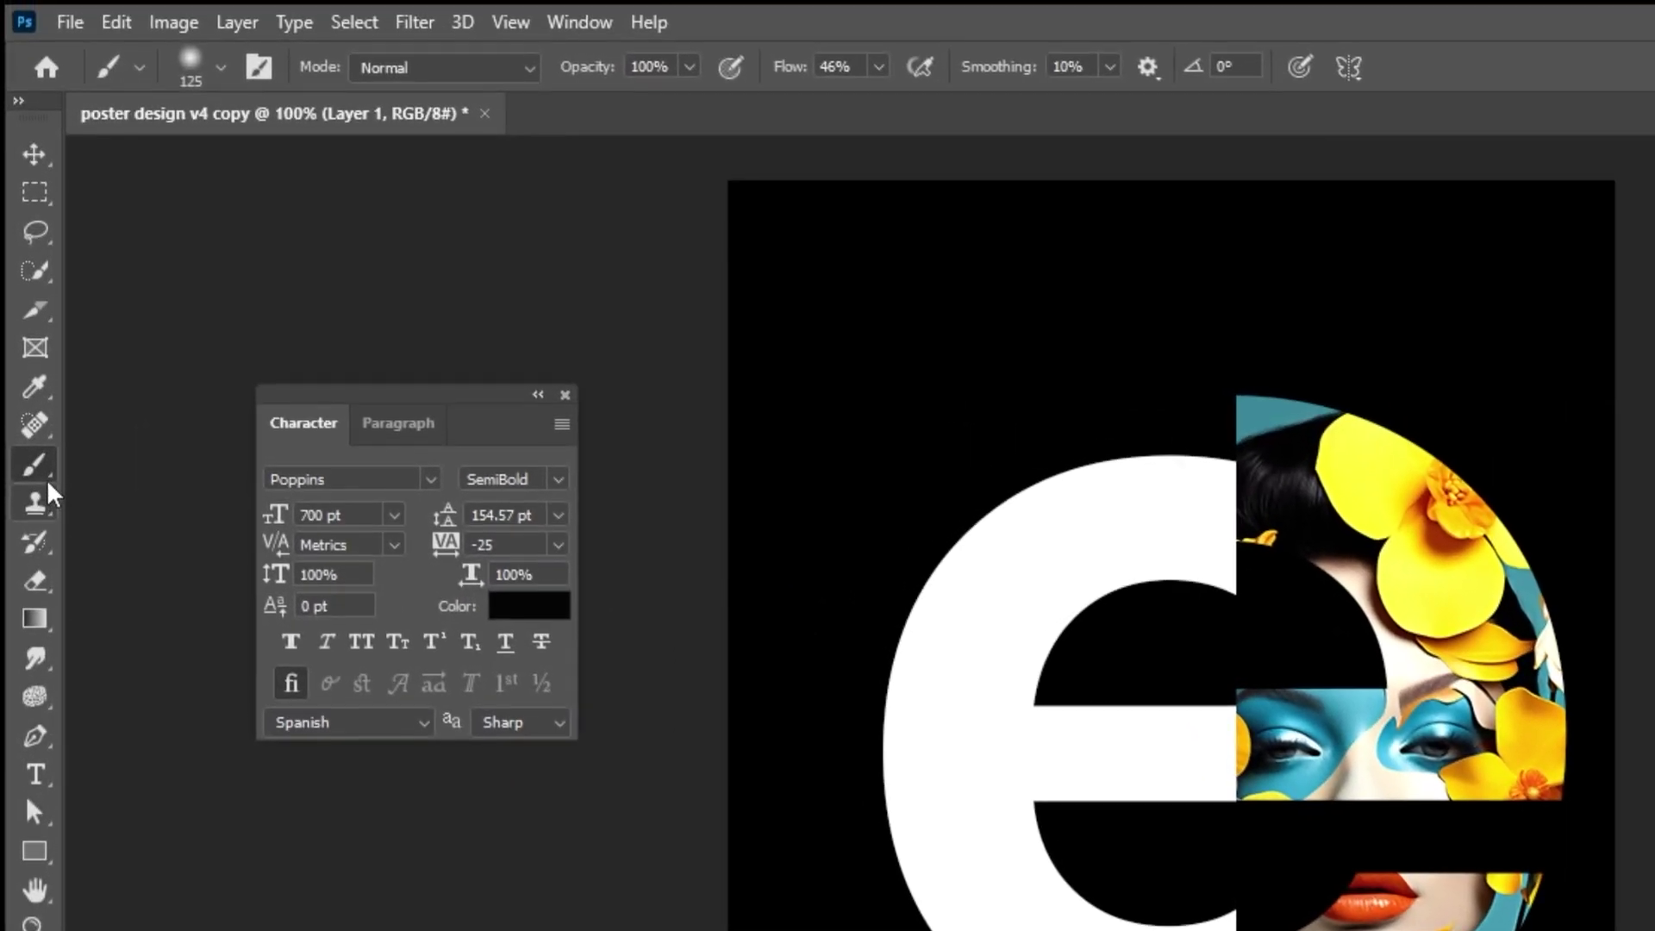
pyautogui.rightClick(37, 466)
pyautogui.click(156, 464)
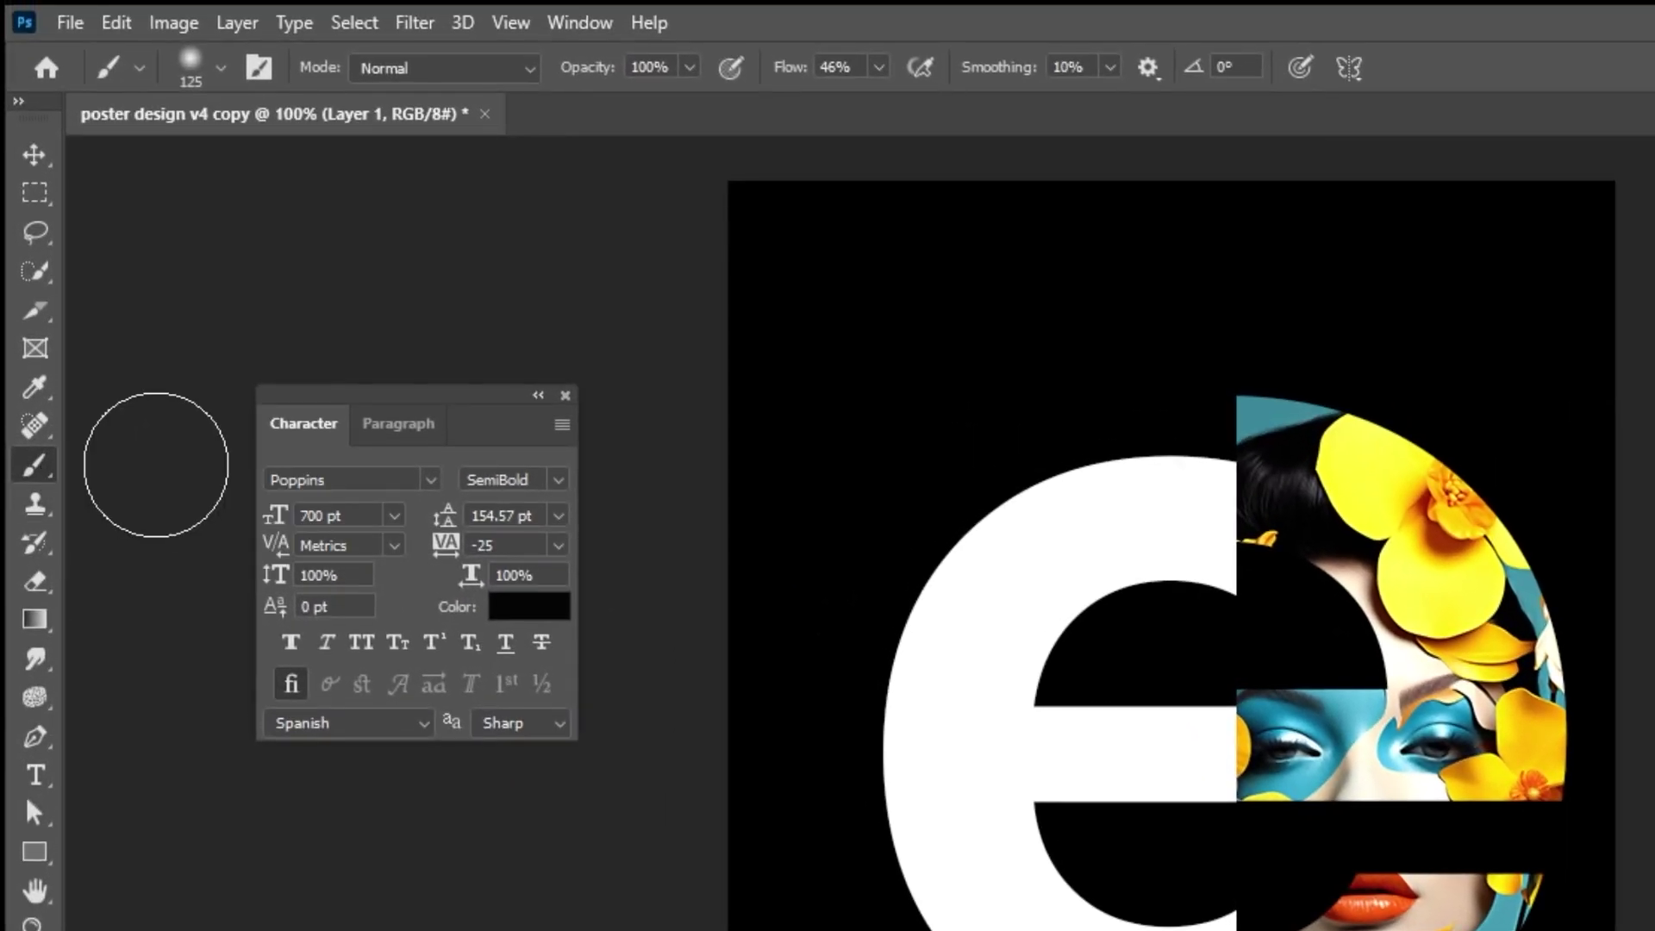
pyautogui.click(221, 71)
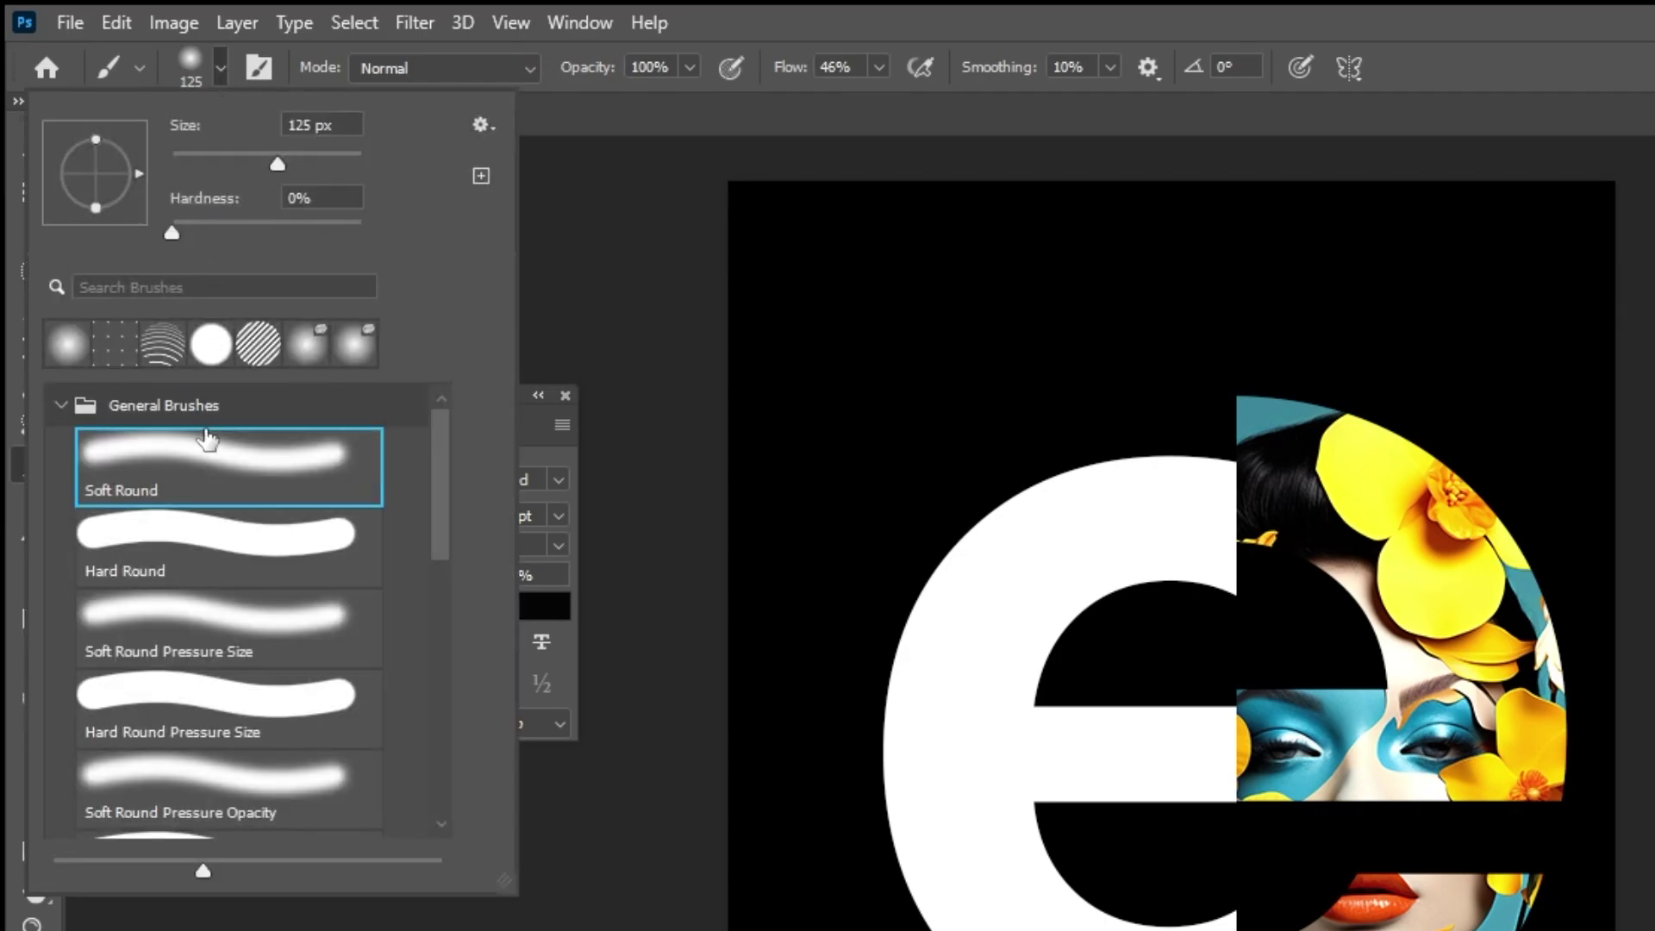
pyautogui.click(210, 69)
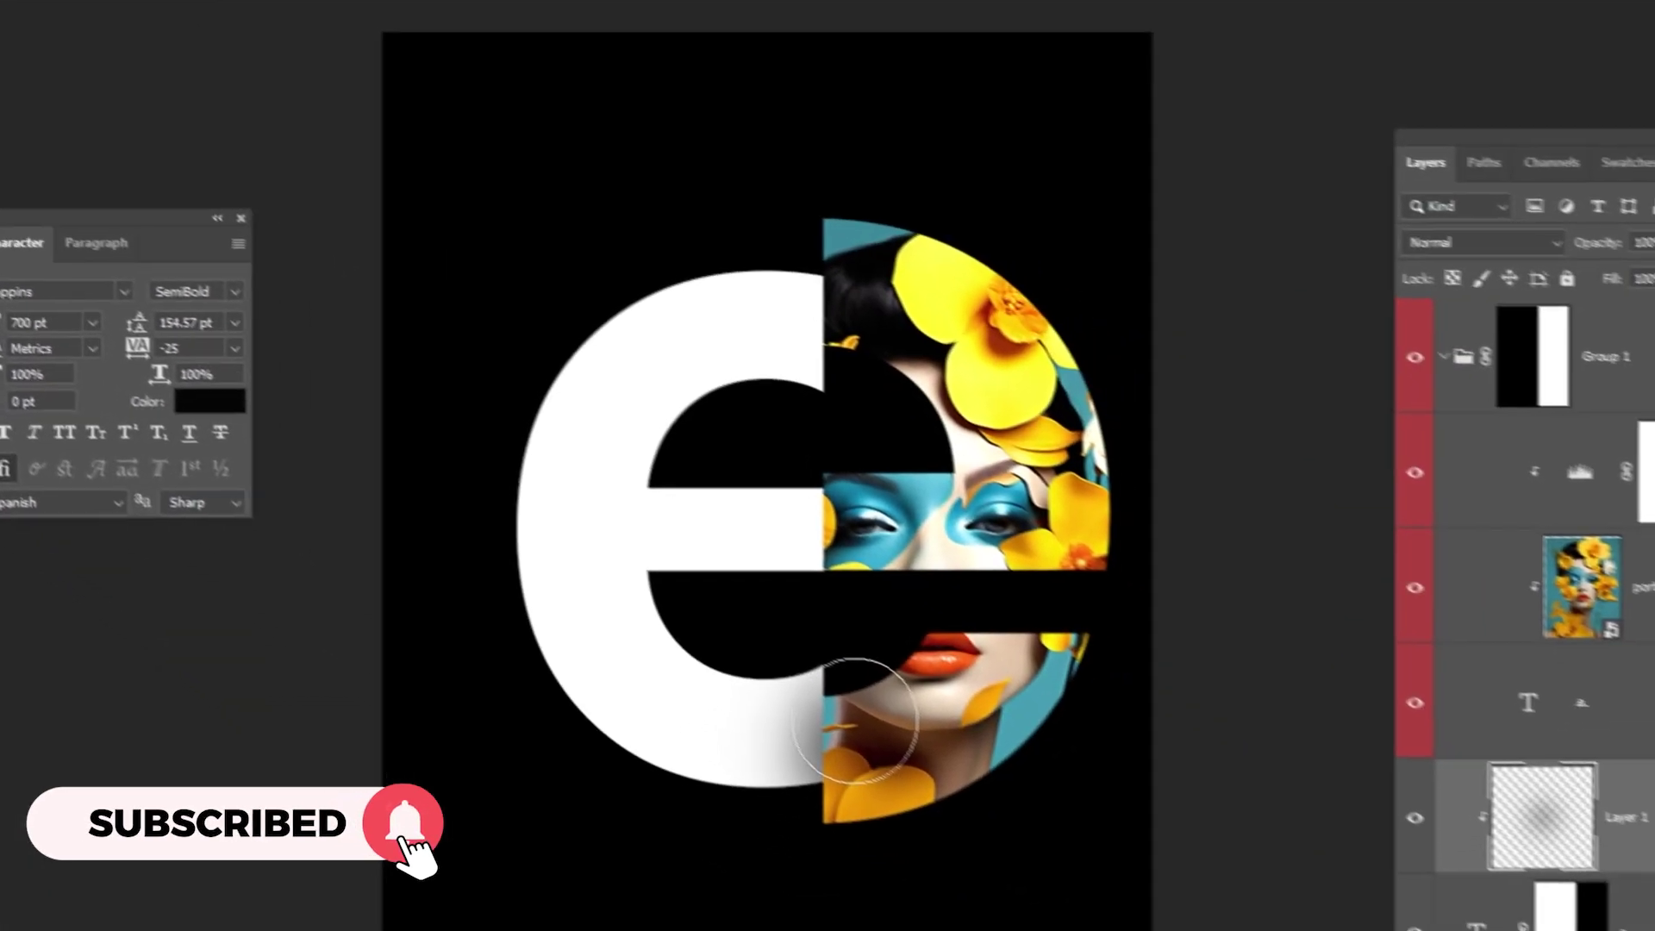
# Paint soft black shadows on the clipped layer along the white "e"'s split edge, at its lower, middle and upper strokes
pyautogui.click(865, 709)
pyautogui.click(864, 554)
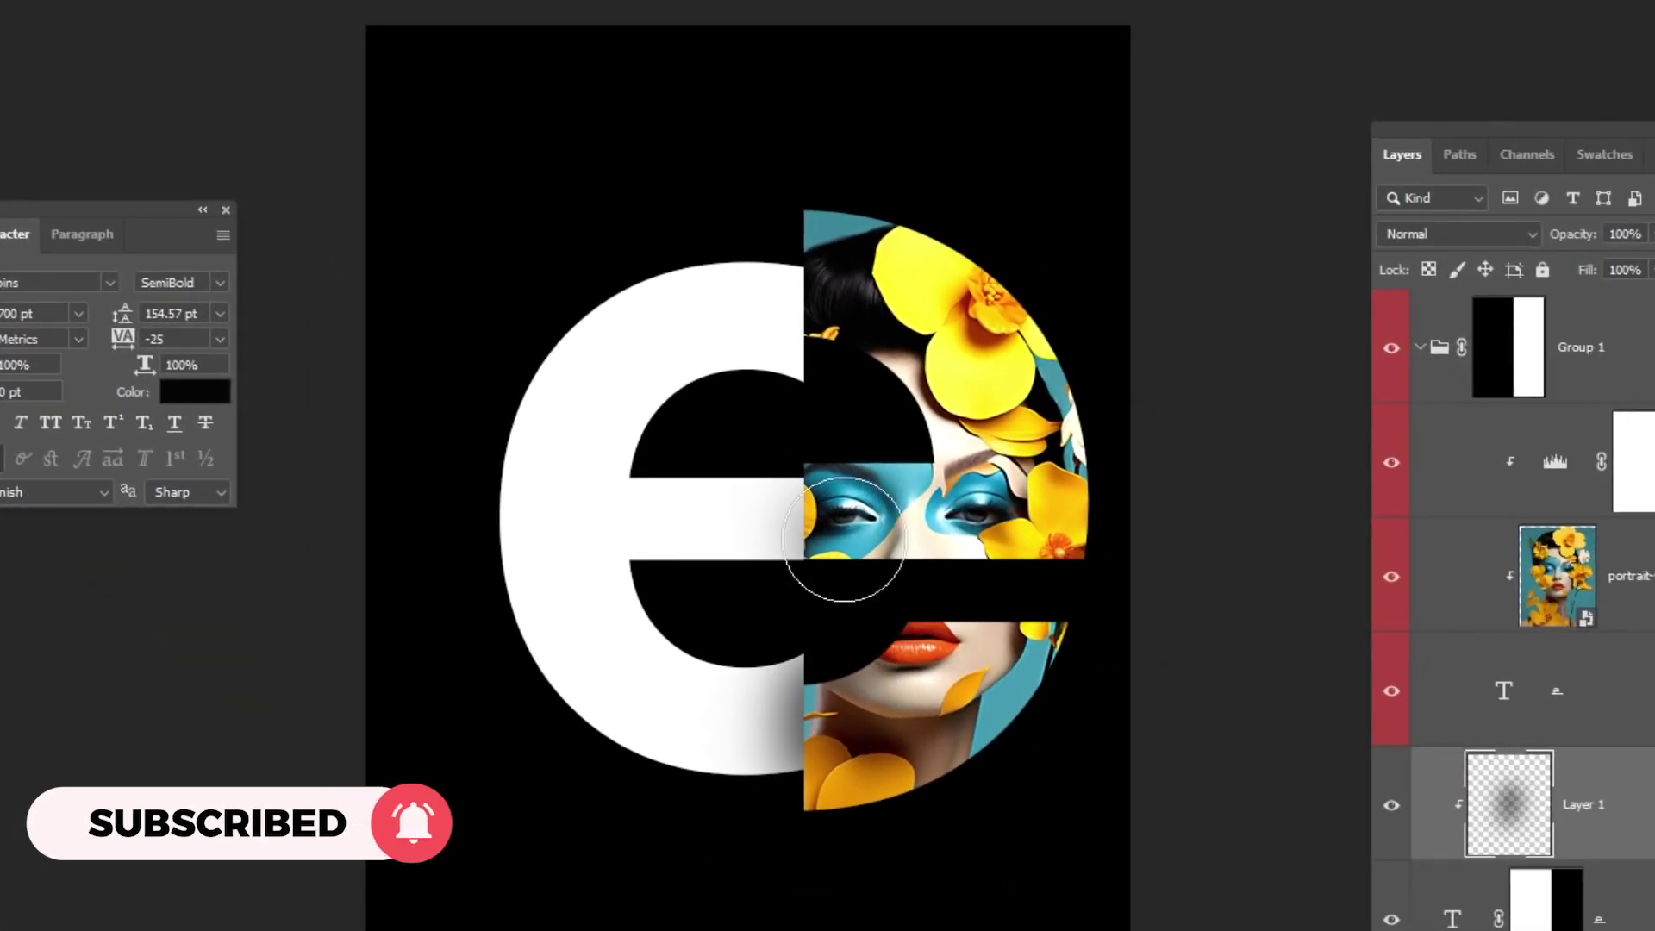
pyautogui.click(860, 526)
pyautogui.click(861, 525)
pyautogui.click(840, 324)
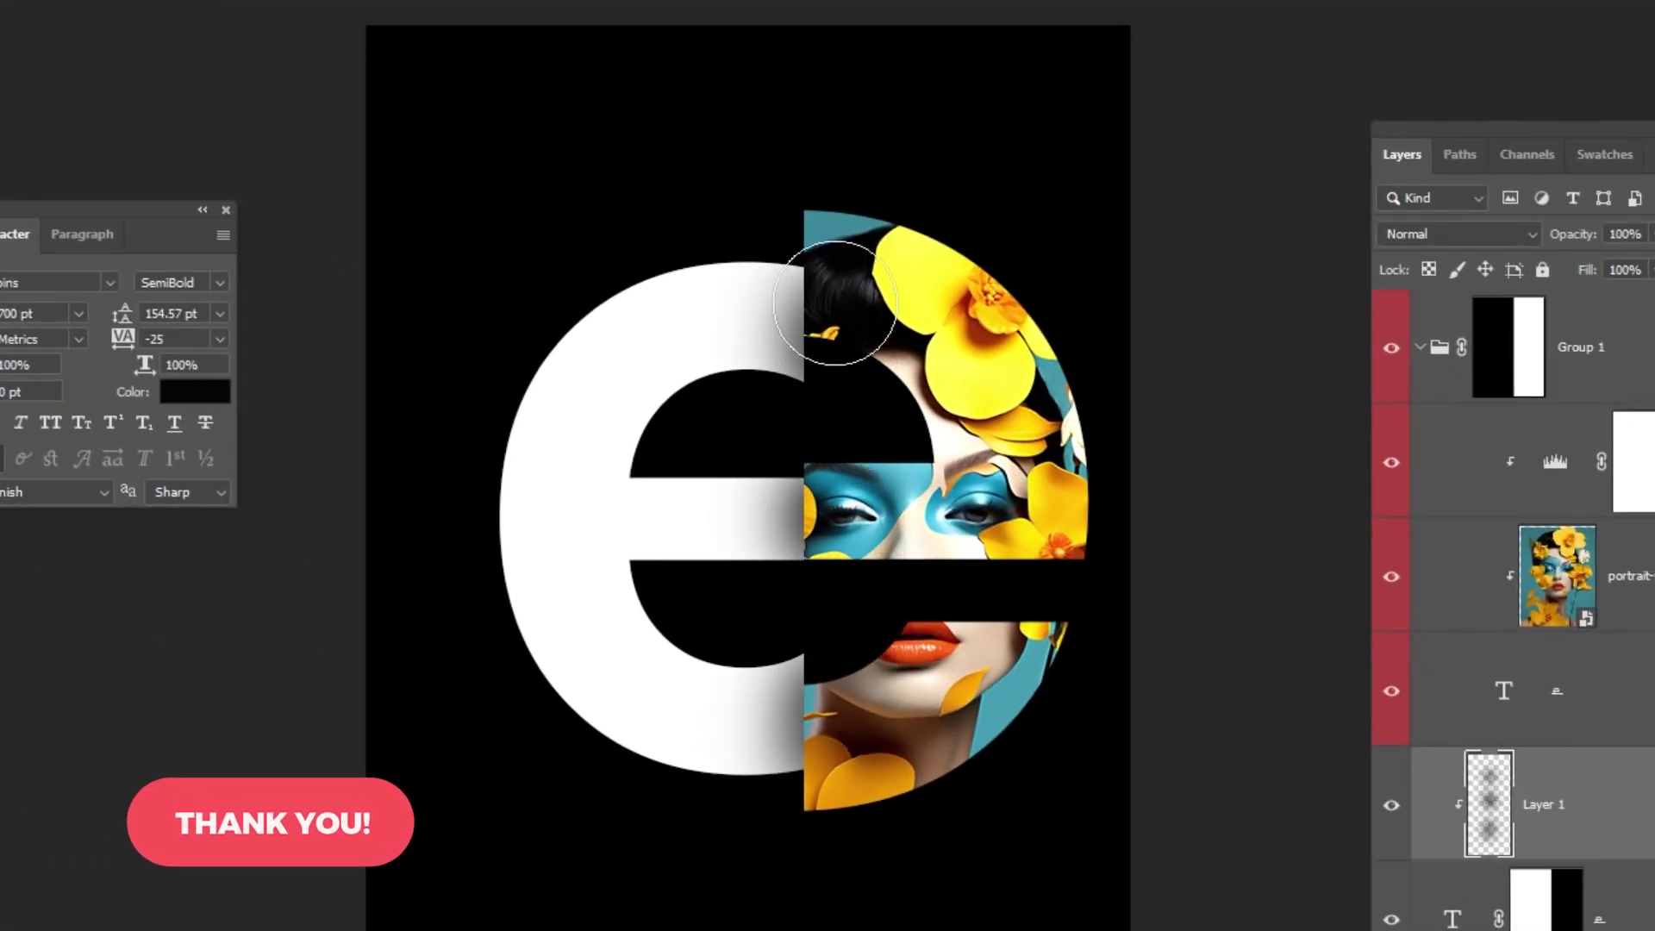
pyautogui.click(838, 301)
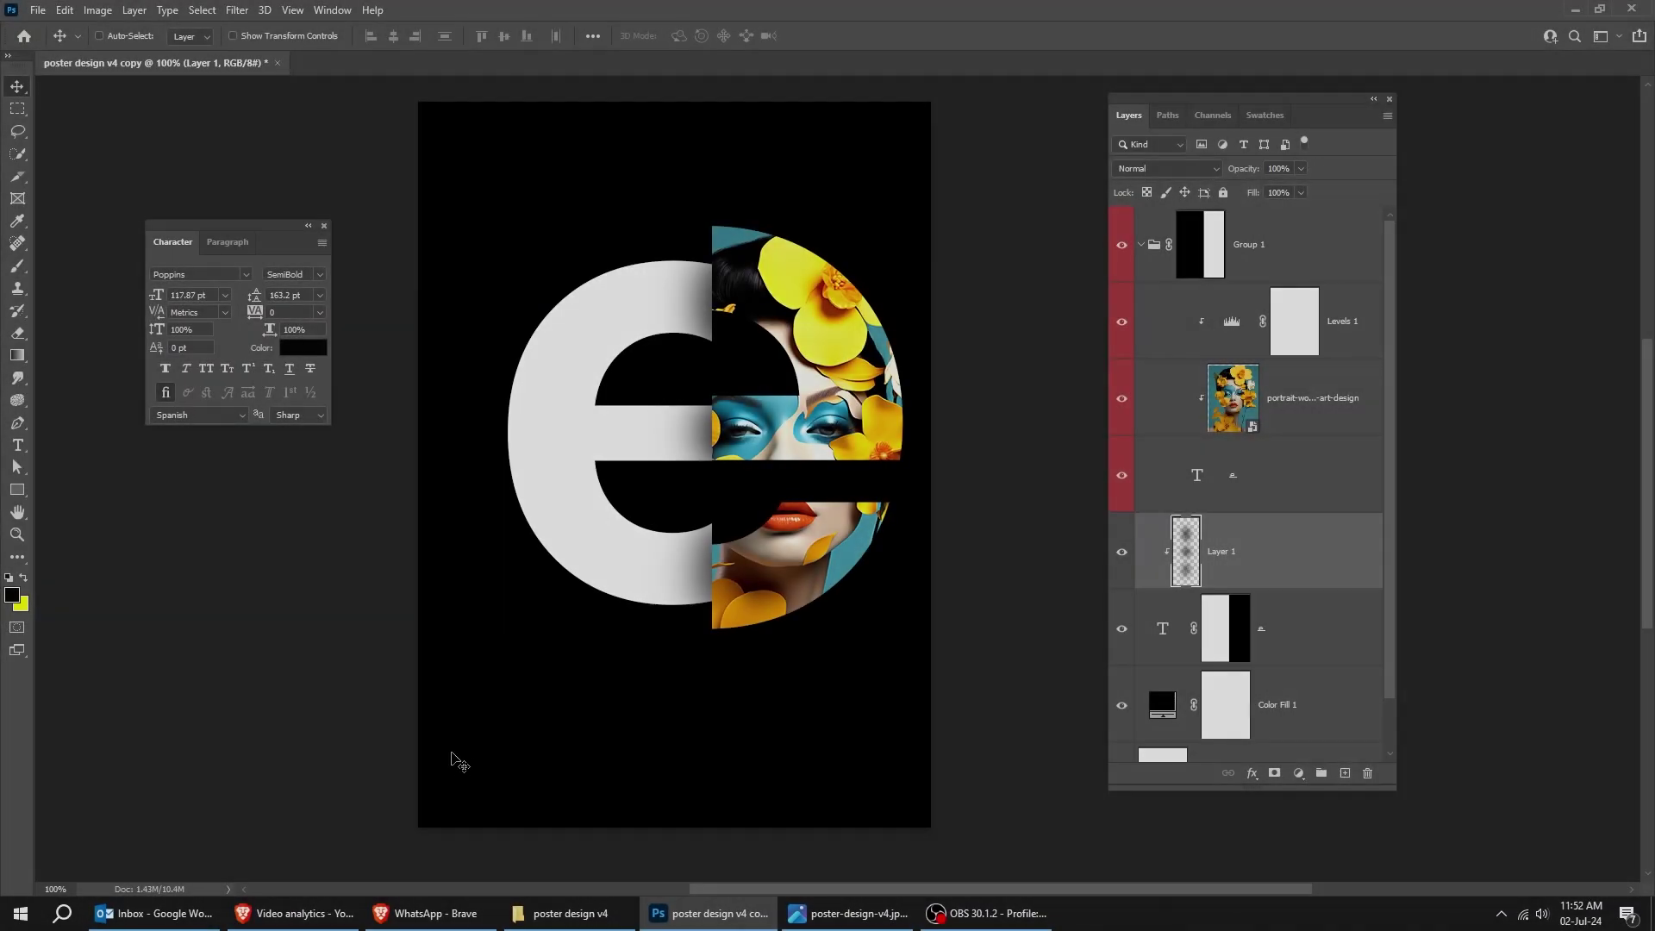
# Activate the Type tool and set the text color to white ffffff
pyautogui.click(21, 443)
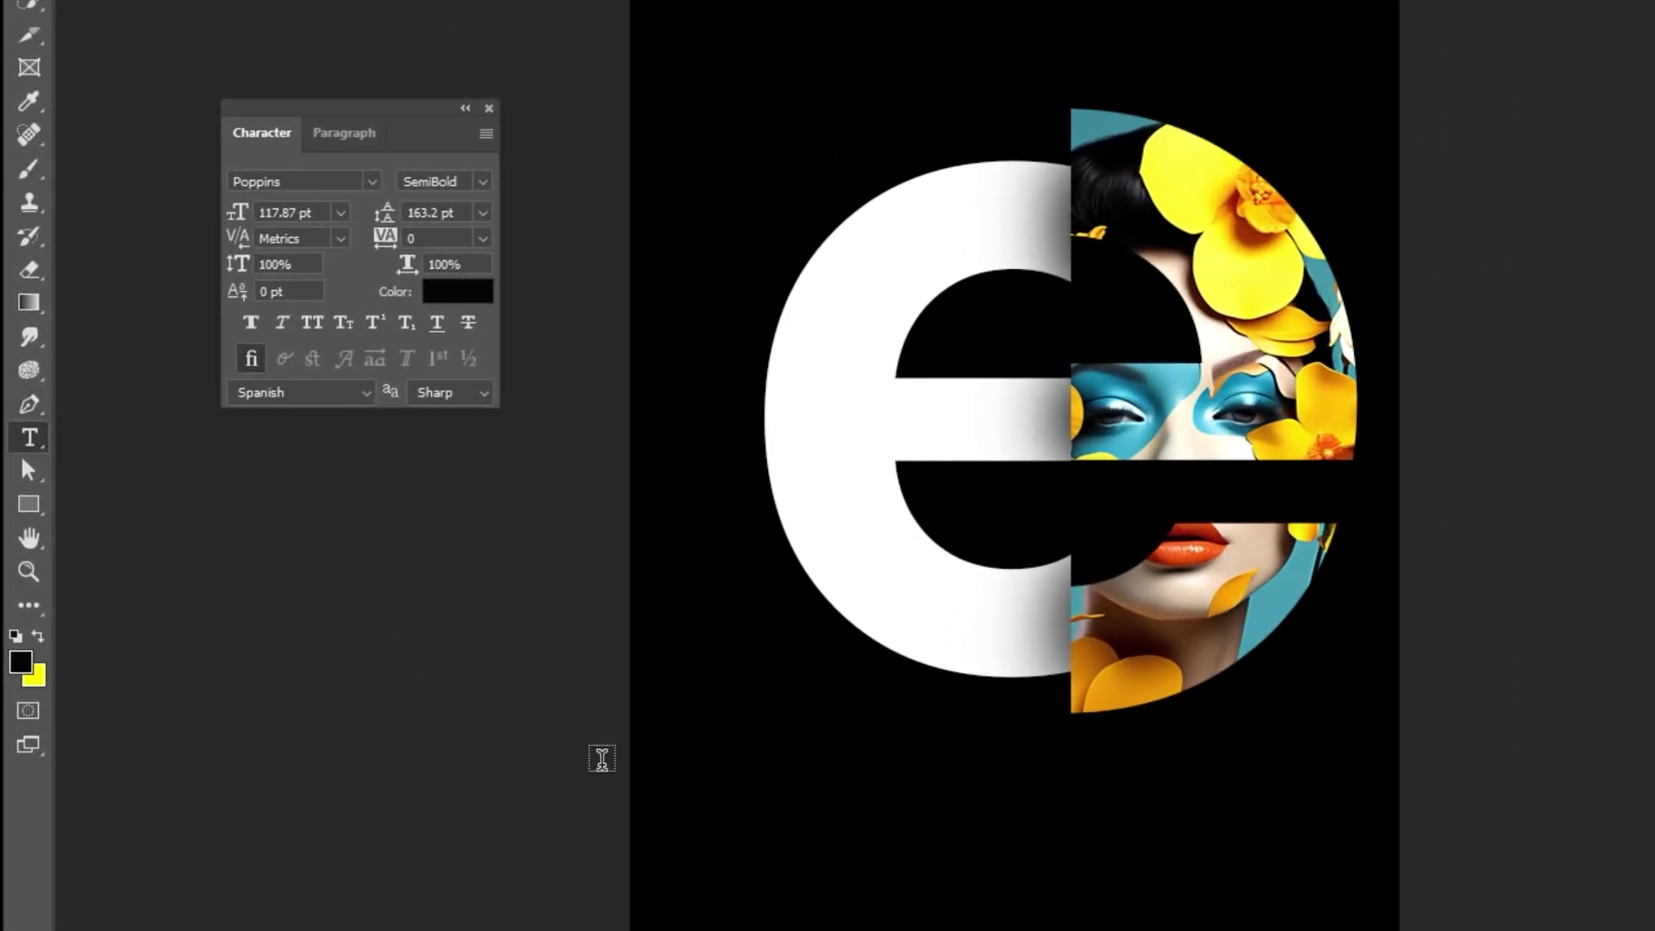
pyautogui.click(437, 293)
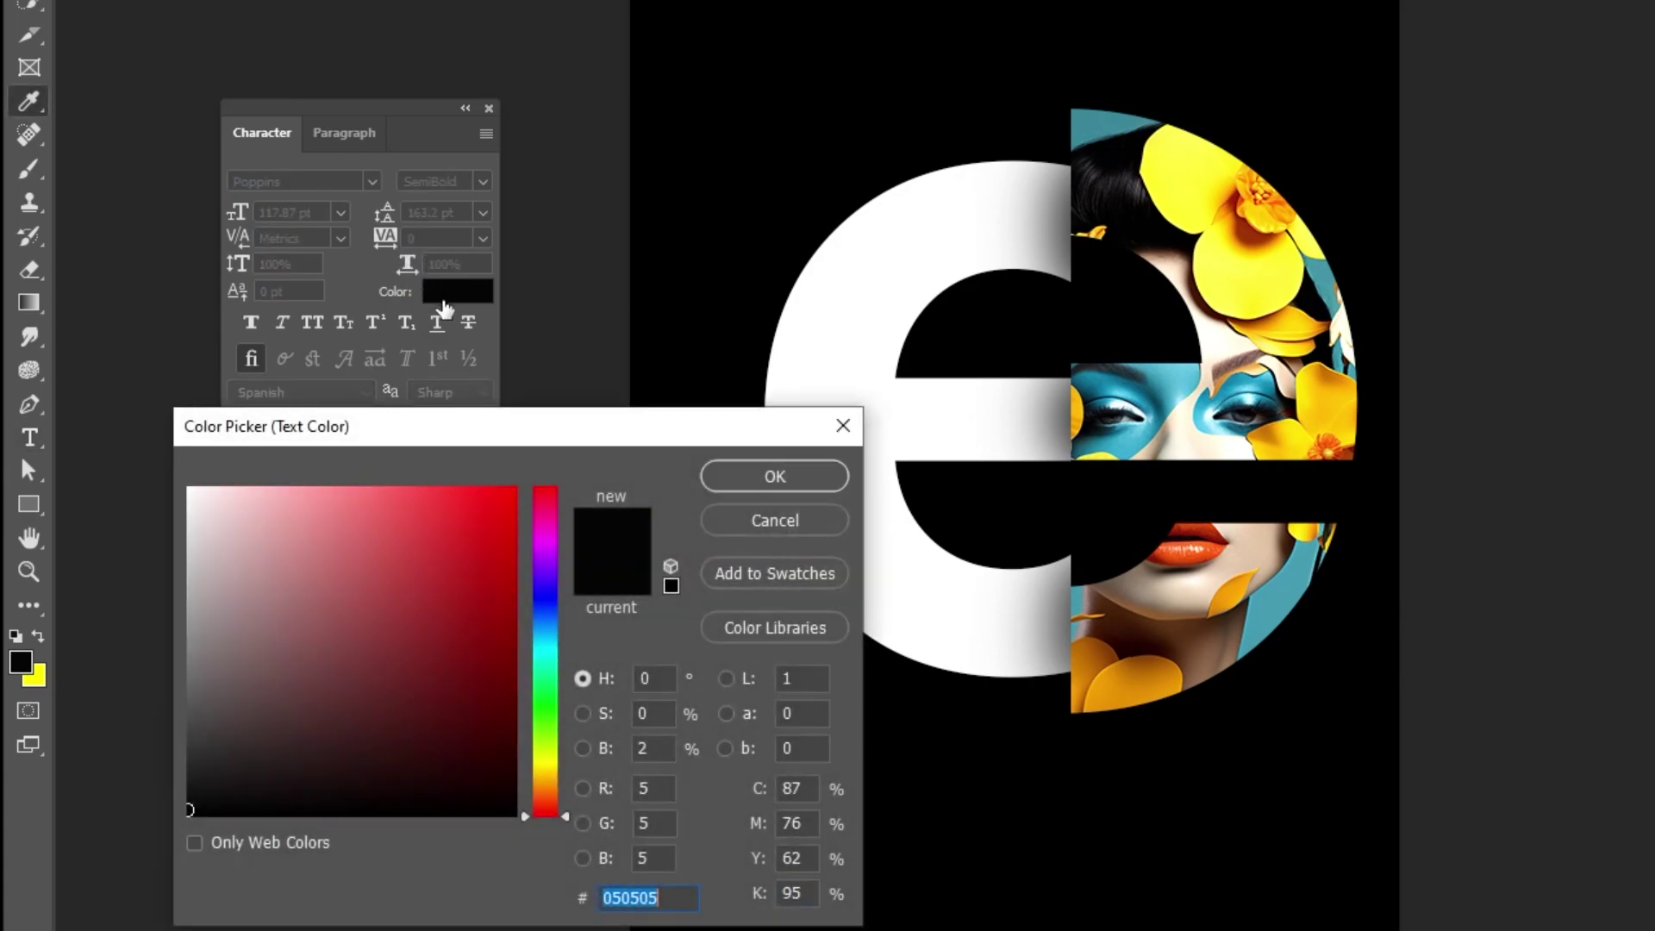
pyautogui.moveTo(369, 567); pyautogui.dragTo(146, 467)
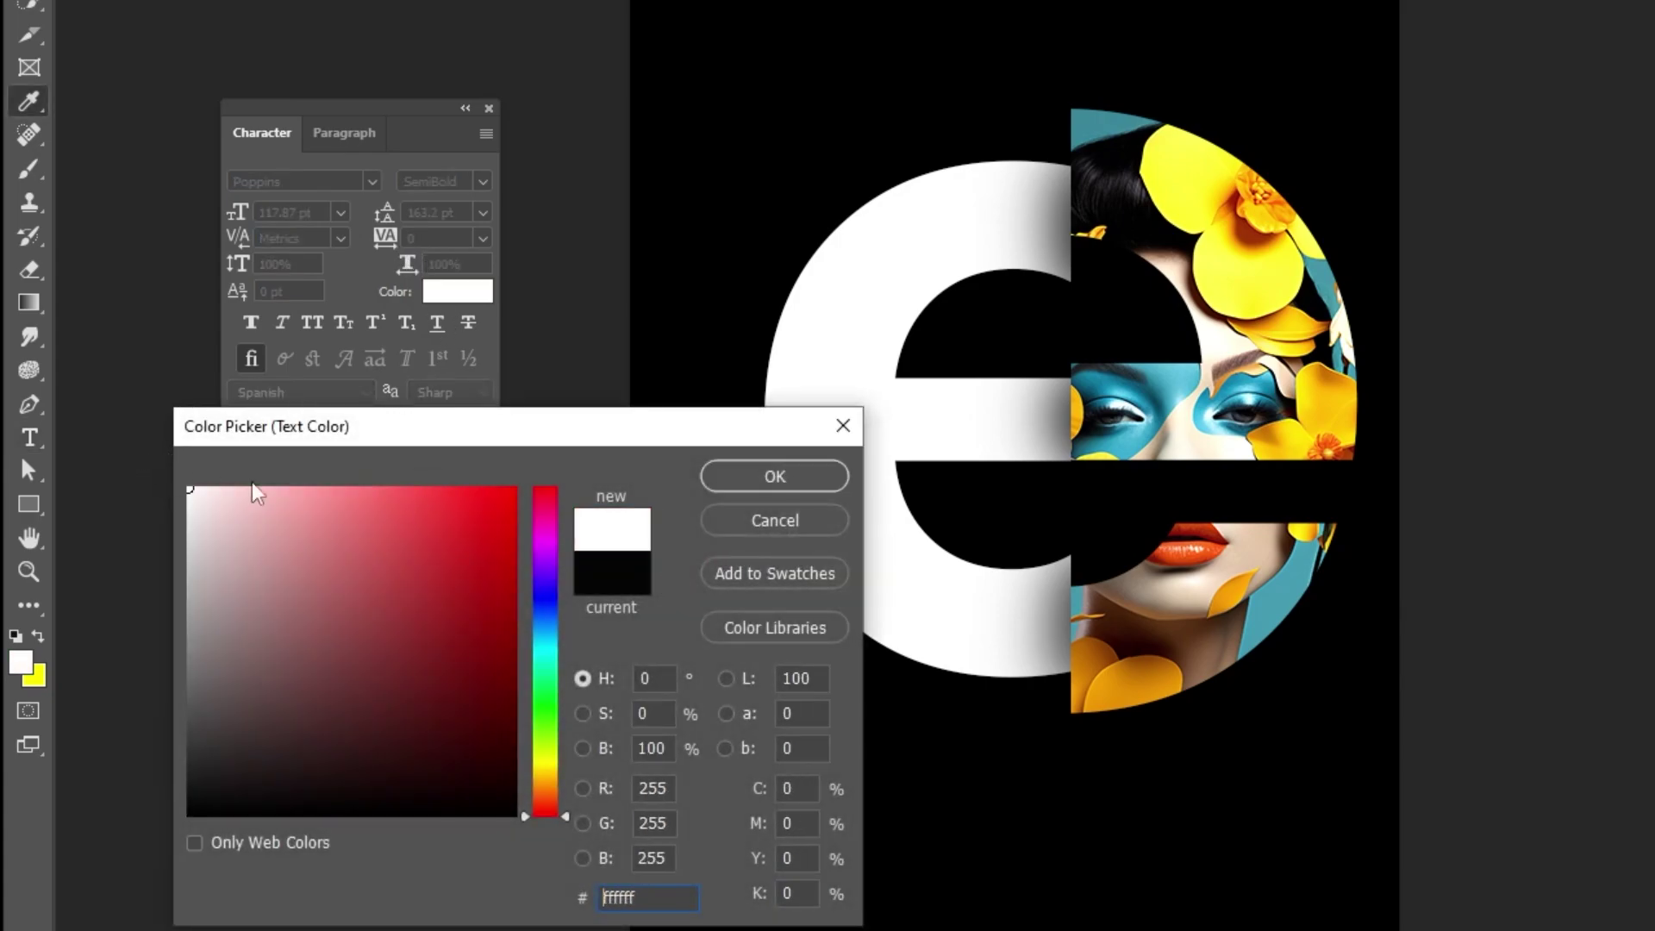
pyautogui.click(771, 477)
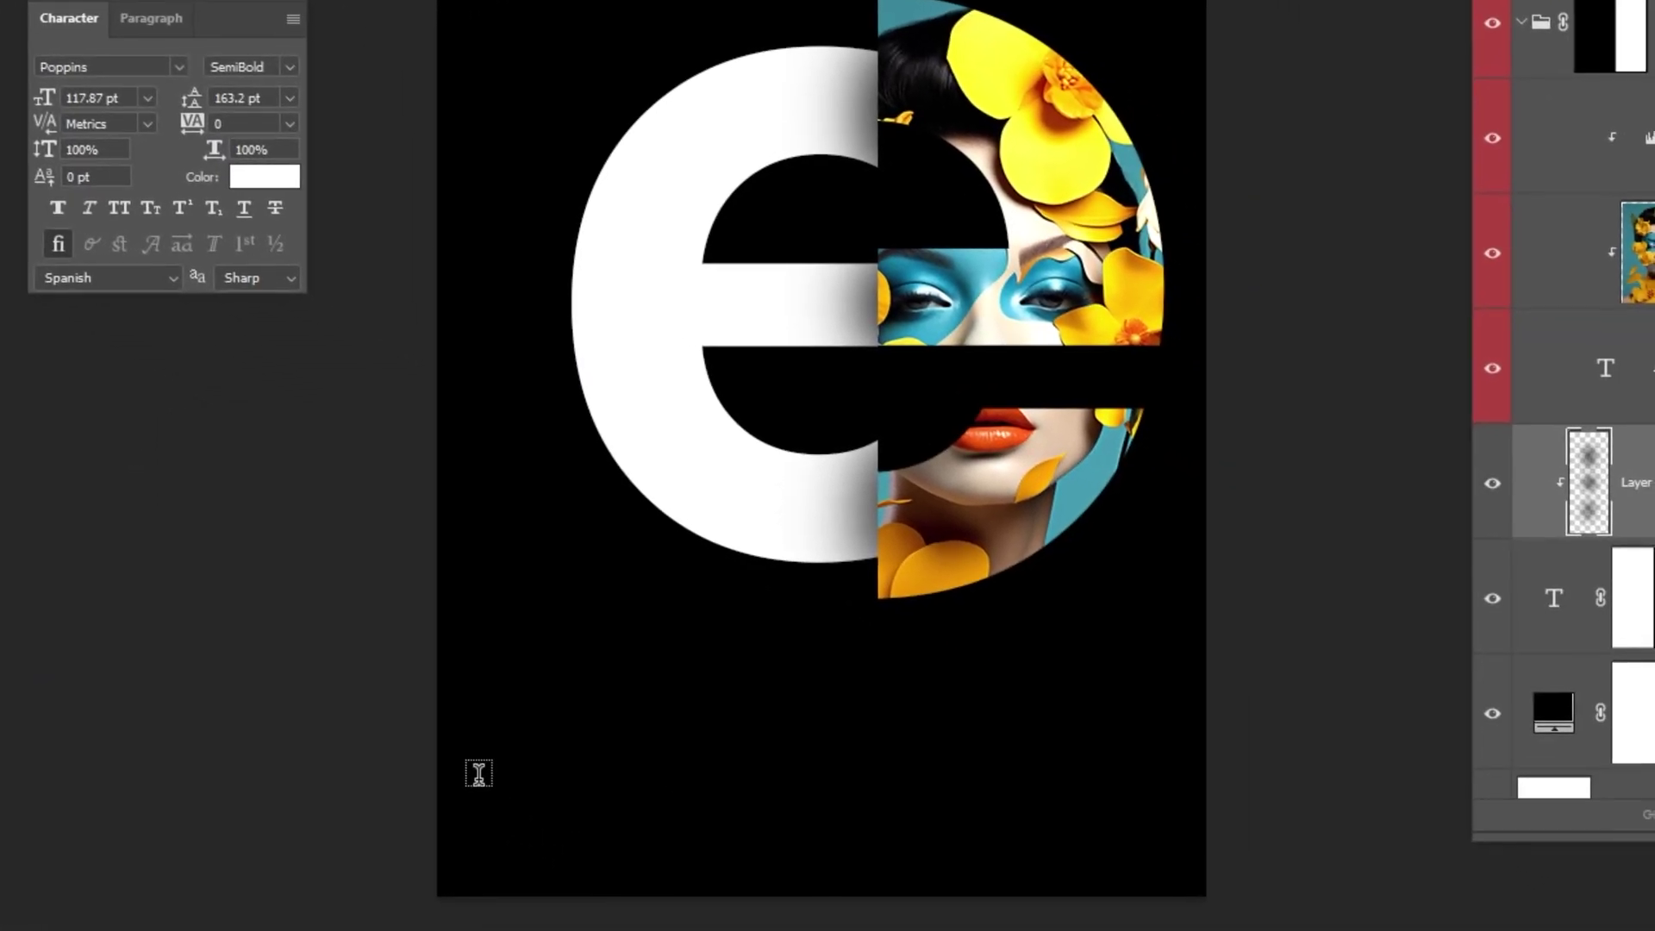
# Add the paragraph "Discover the exquisite beauty of fashion artistry in California this" below the letter and move it to the poster's lower right
pyautogui.moveTo(587, 787); pyautogui.dragTo(939, 923)
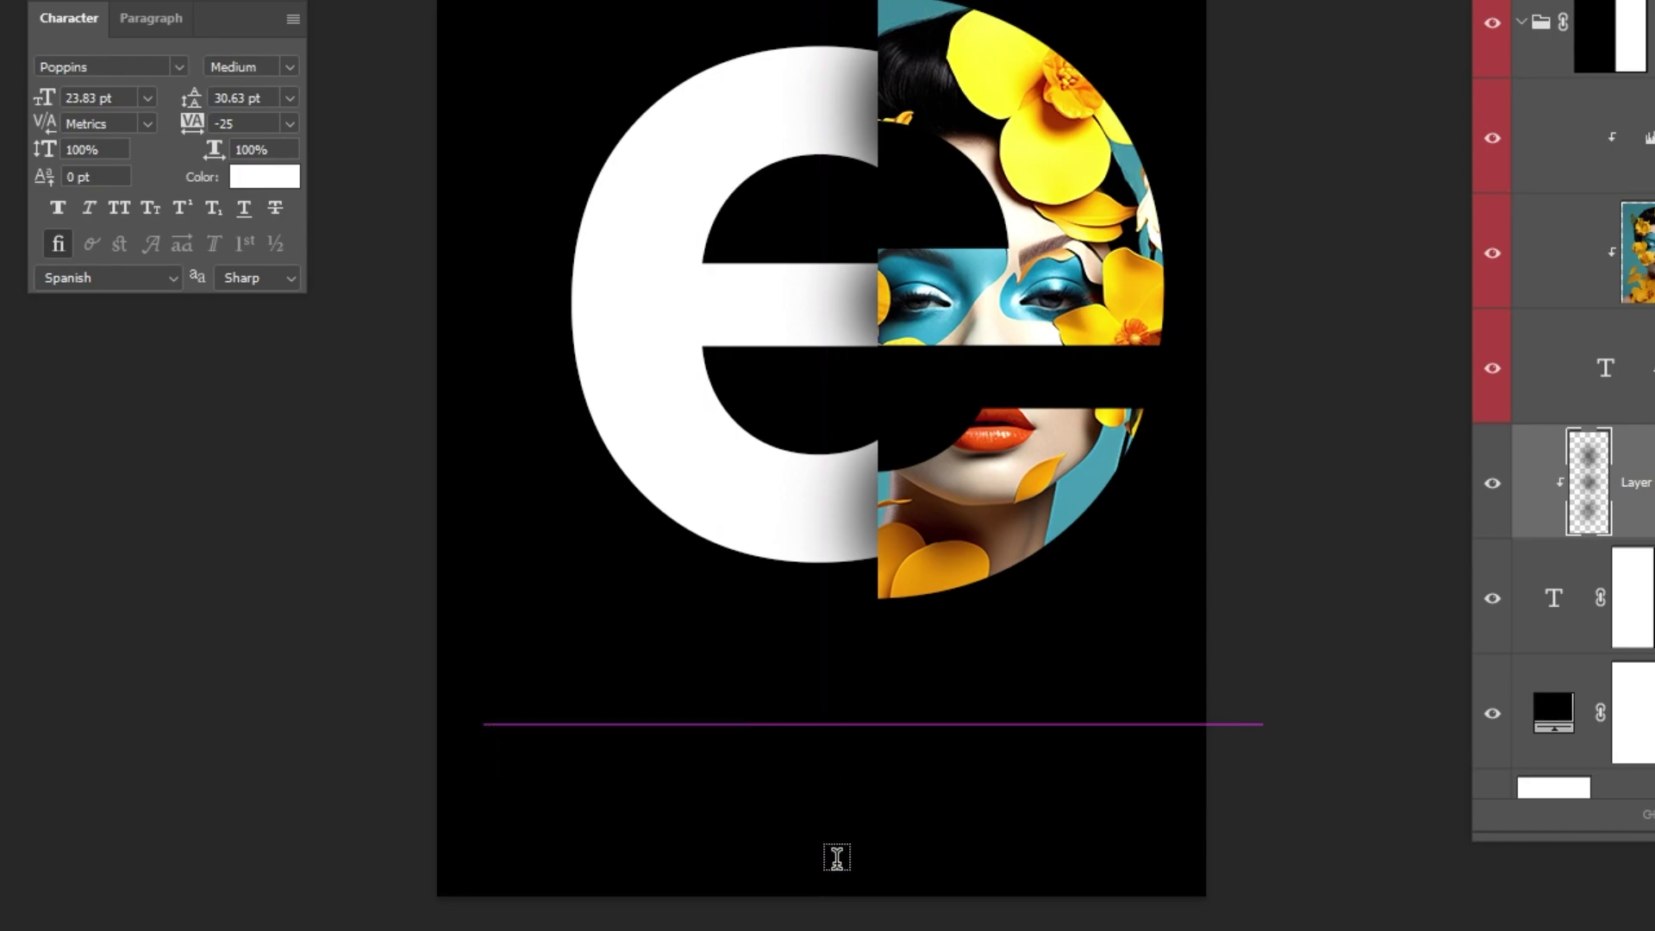
pyautogui.moveTo(836, 857); pyautogui.dragTo(837, 860)
pyautogui.write('Discover the exquisite beauty of fashion artistry in California this')
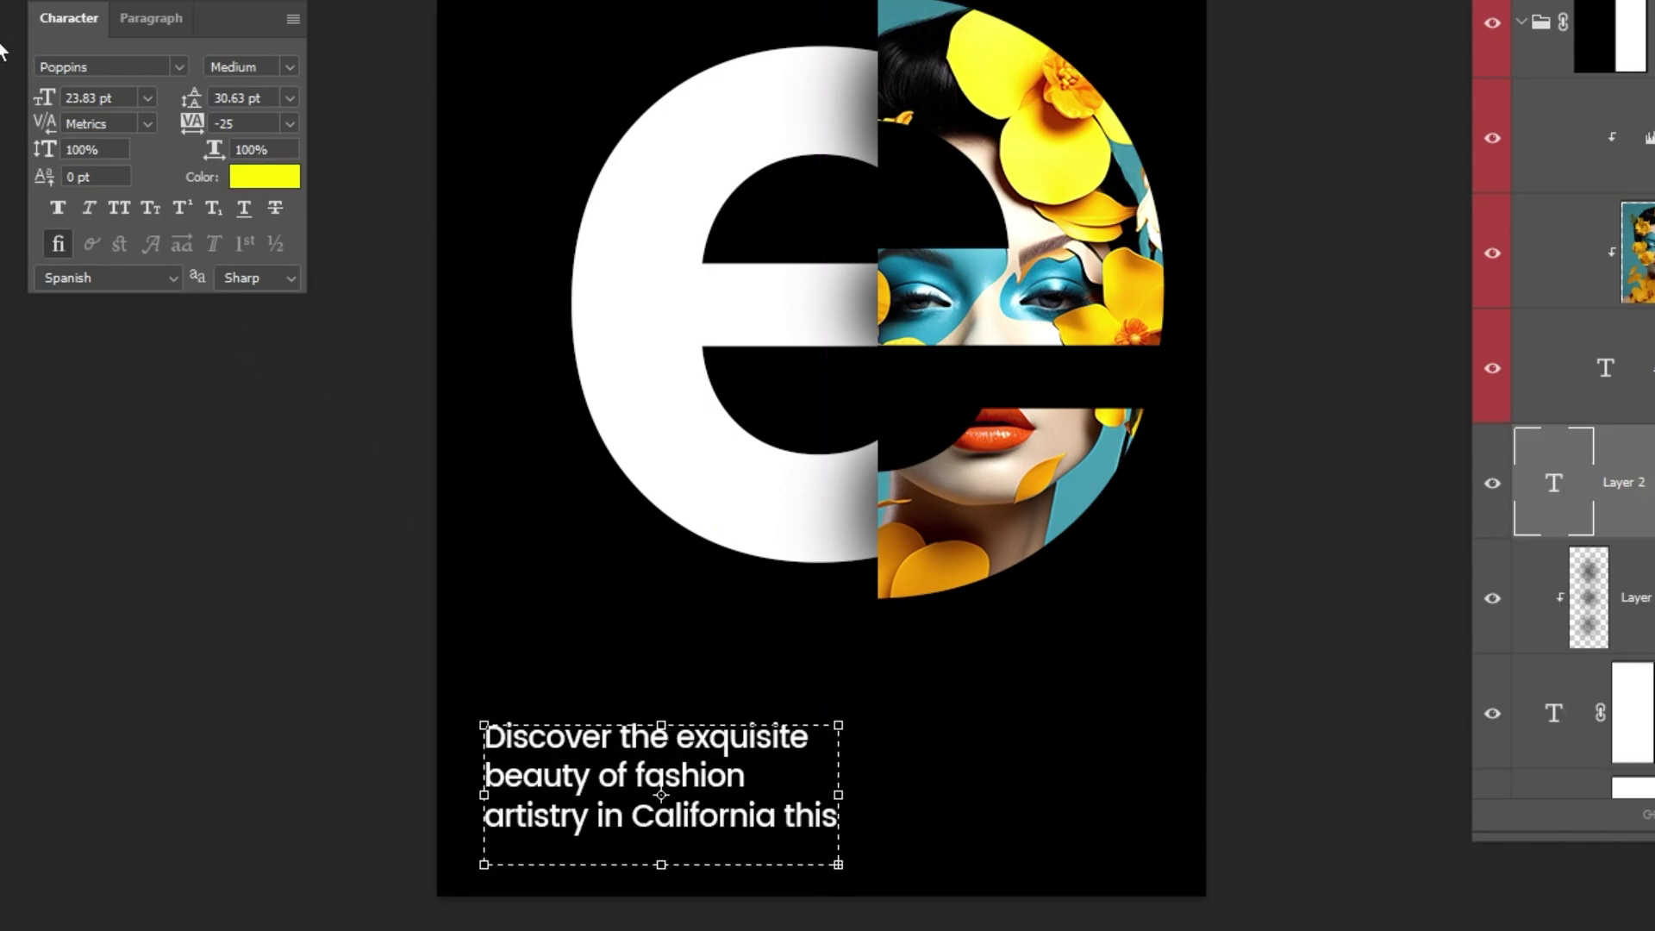
pyautogui.click(1, 51)
pyautogui.moveTo(648, 785); pyautogui.dragTo(985, 802)
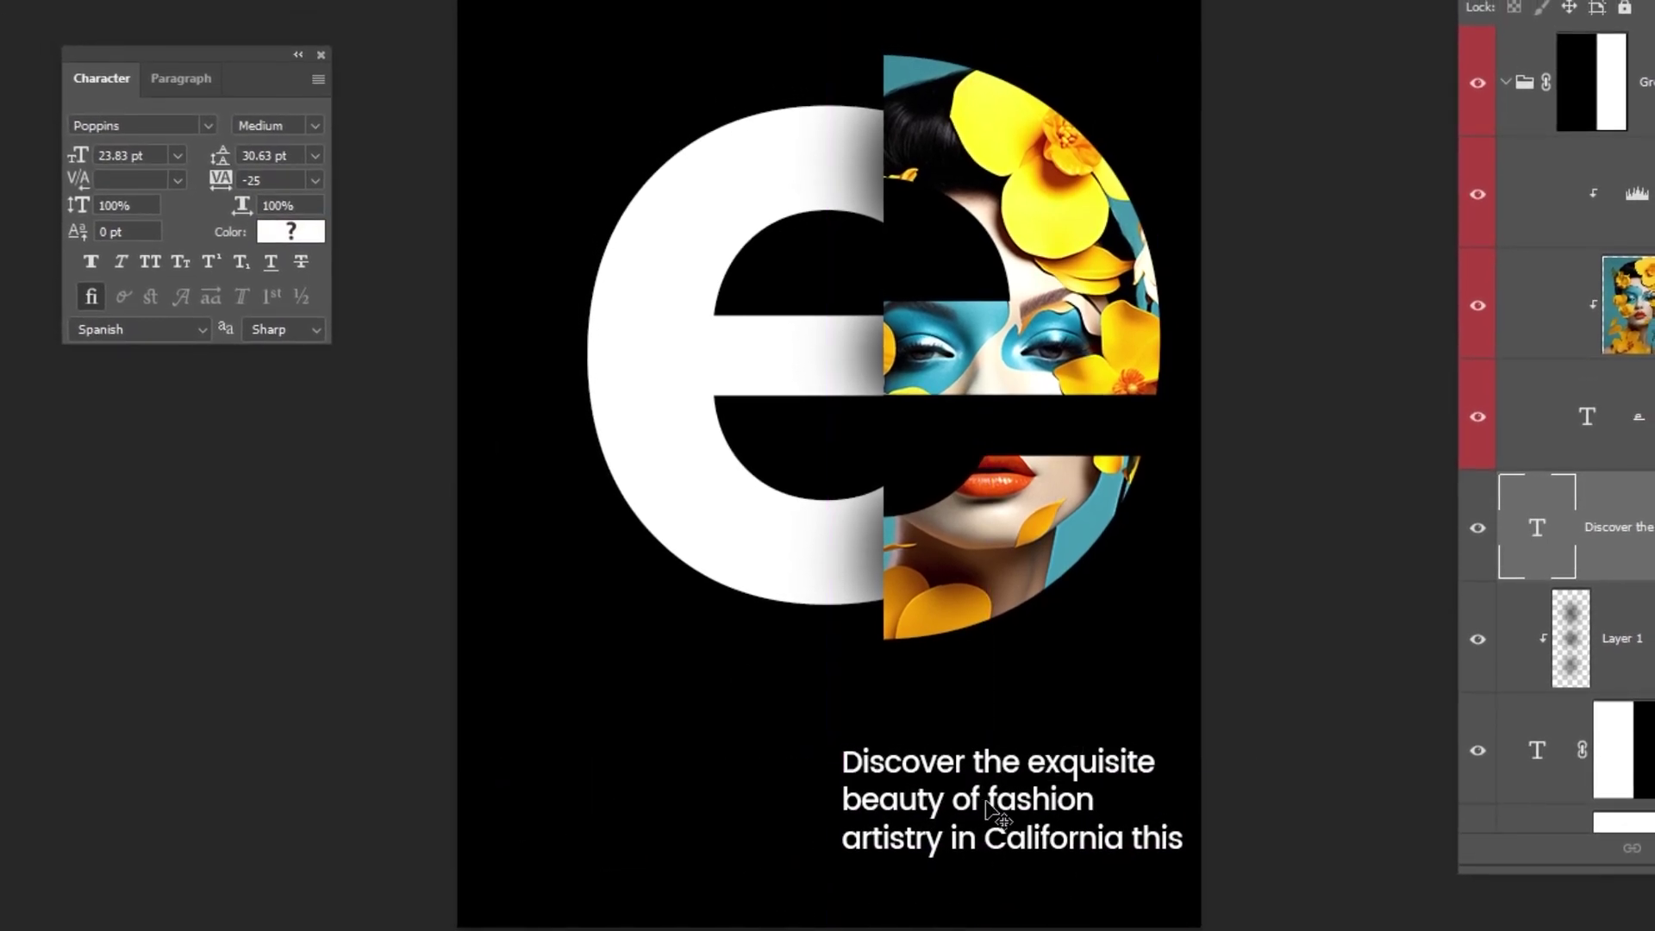
# Set the paragraph's font size to 18 pt and its leading to 20 pt
pyautogui.click(97, 158)
pyautogui.write('1')
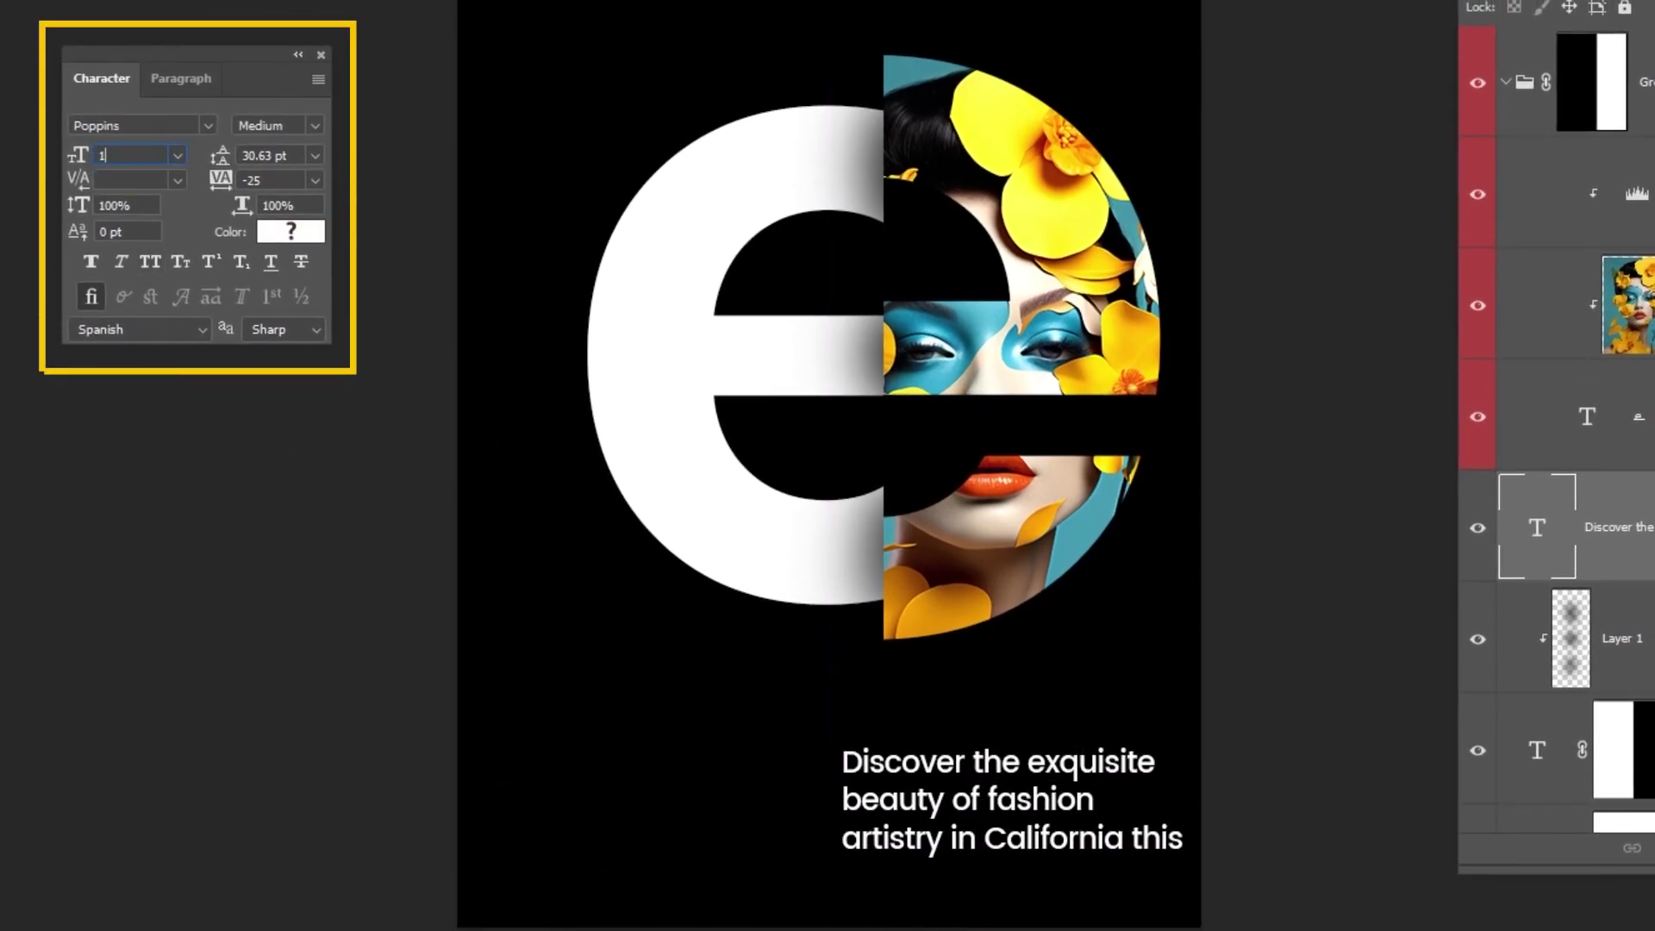
pyautogui.write('8')
pyautogui.press('Return')
pyautogui.write('20')
pyautogui.press('Return')
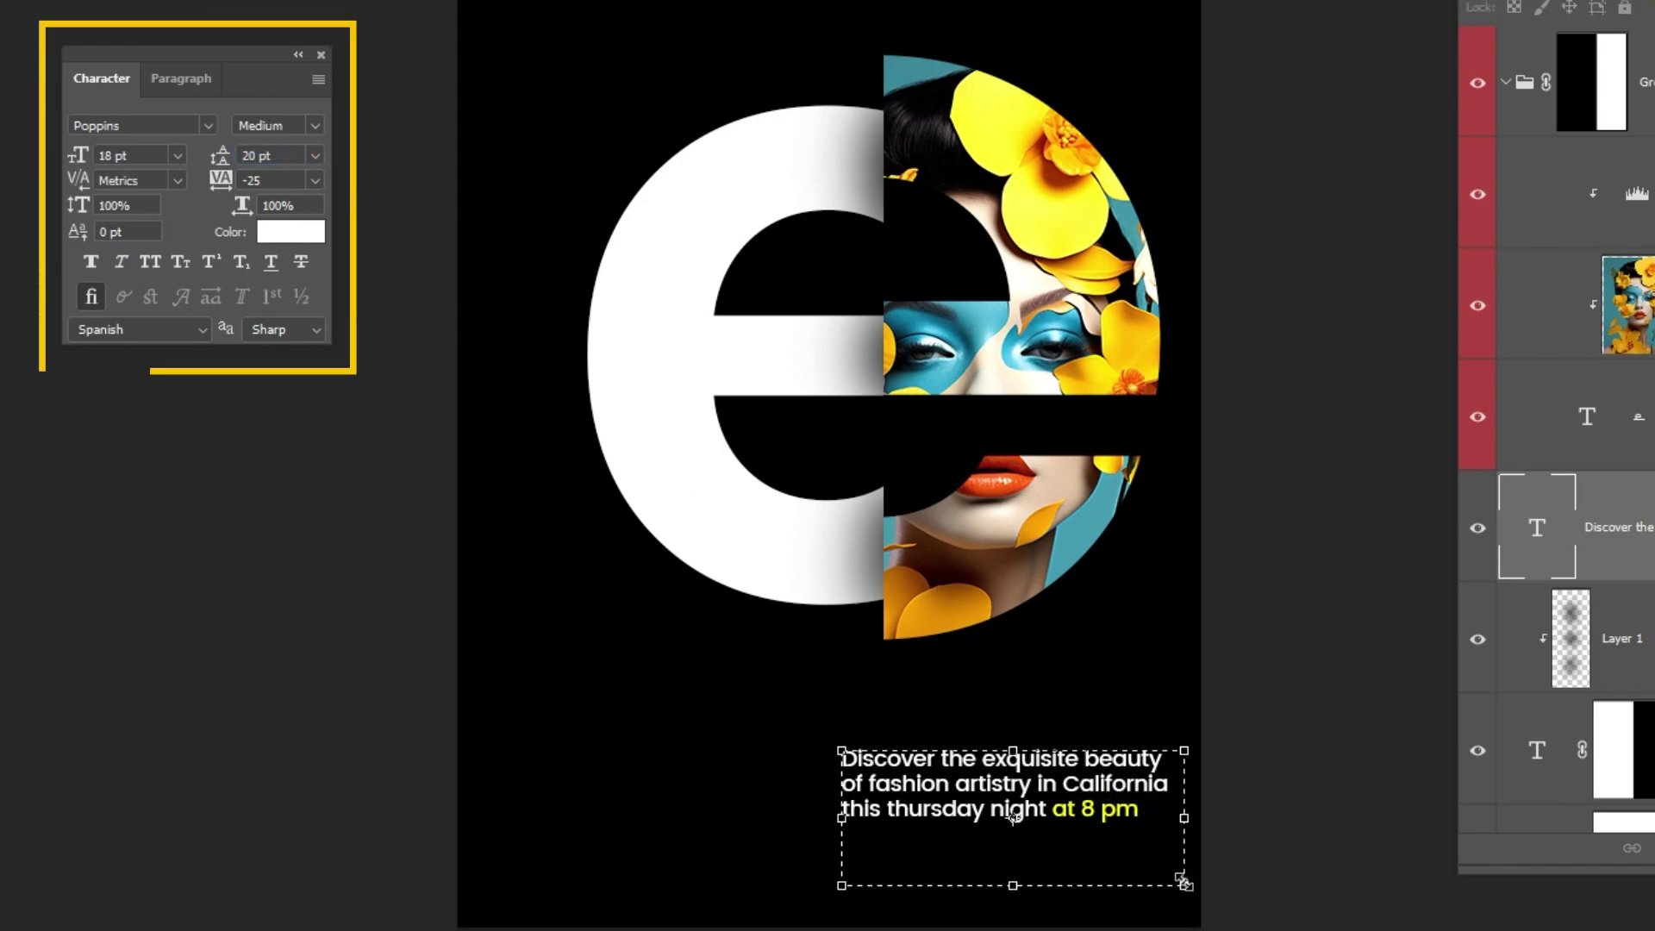
# Narrow the paragraph's text box to wrap the copy onto four lines and reposition it in the poster's lower right
pyautogui.moveTo(1183, 881); pyautogui.dragTo(1130, 899)
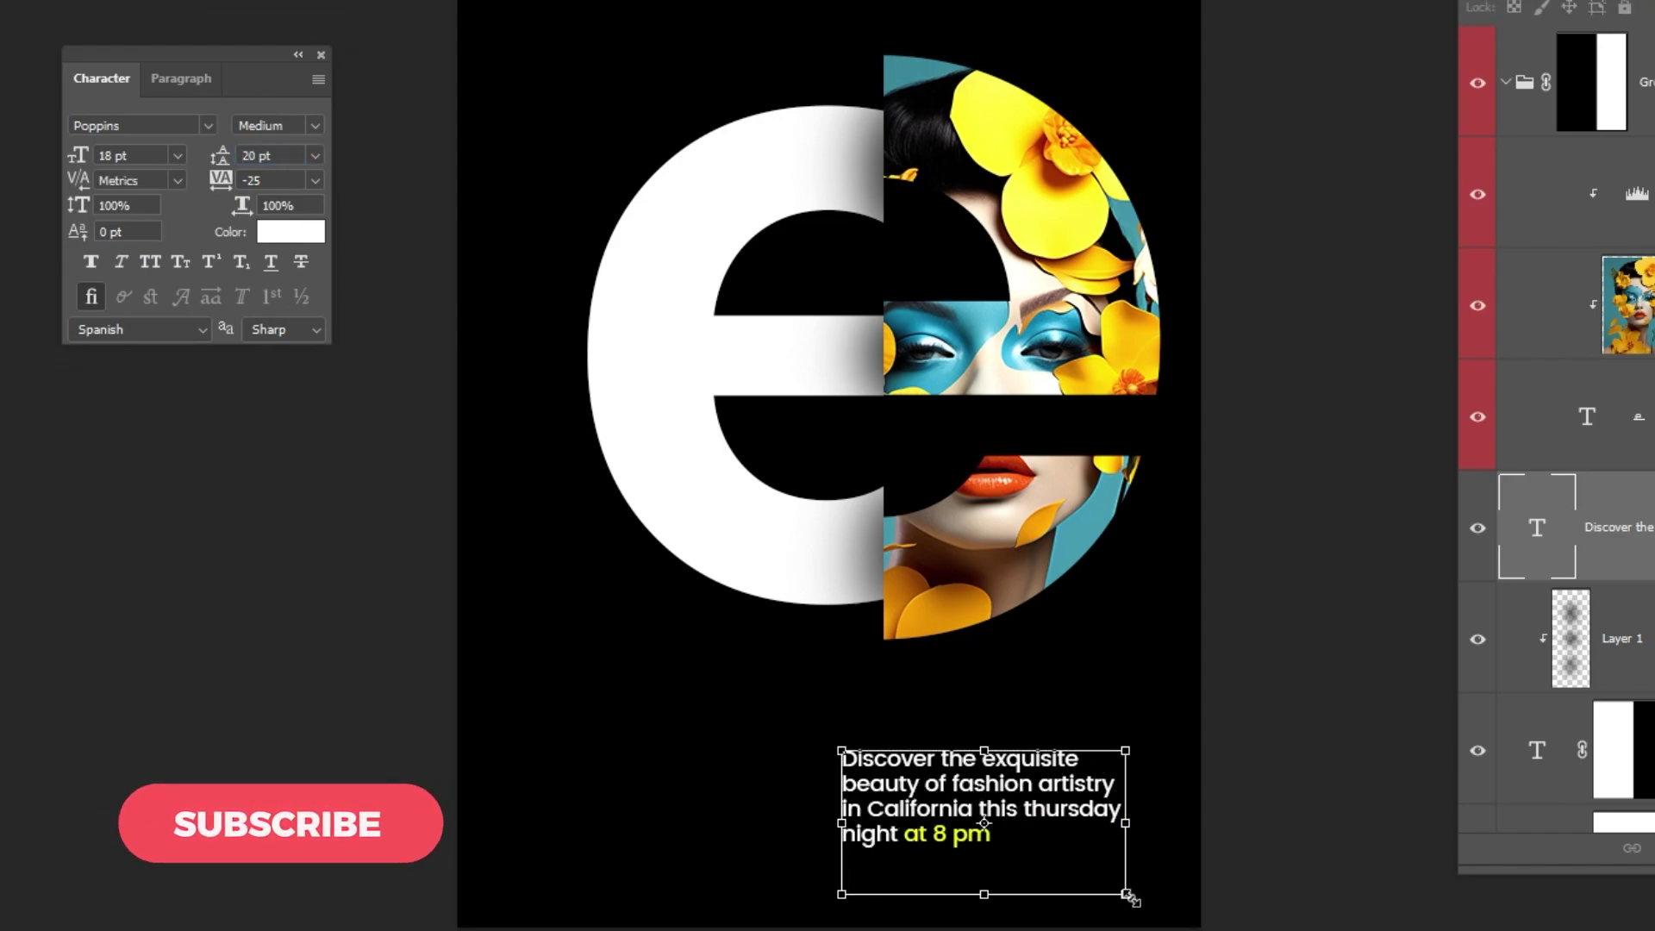
pyautogui.hotkey('ctrl', 'Return')
pyautogui.moveTo(952, 816); pyautogui.dragTo(992, 823)
pyautogui.scroll(1, 1082, 883)
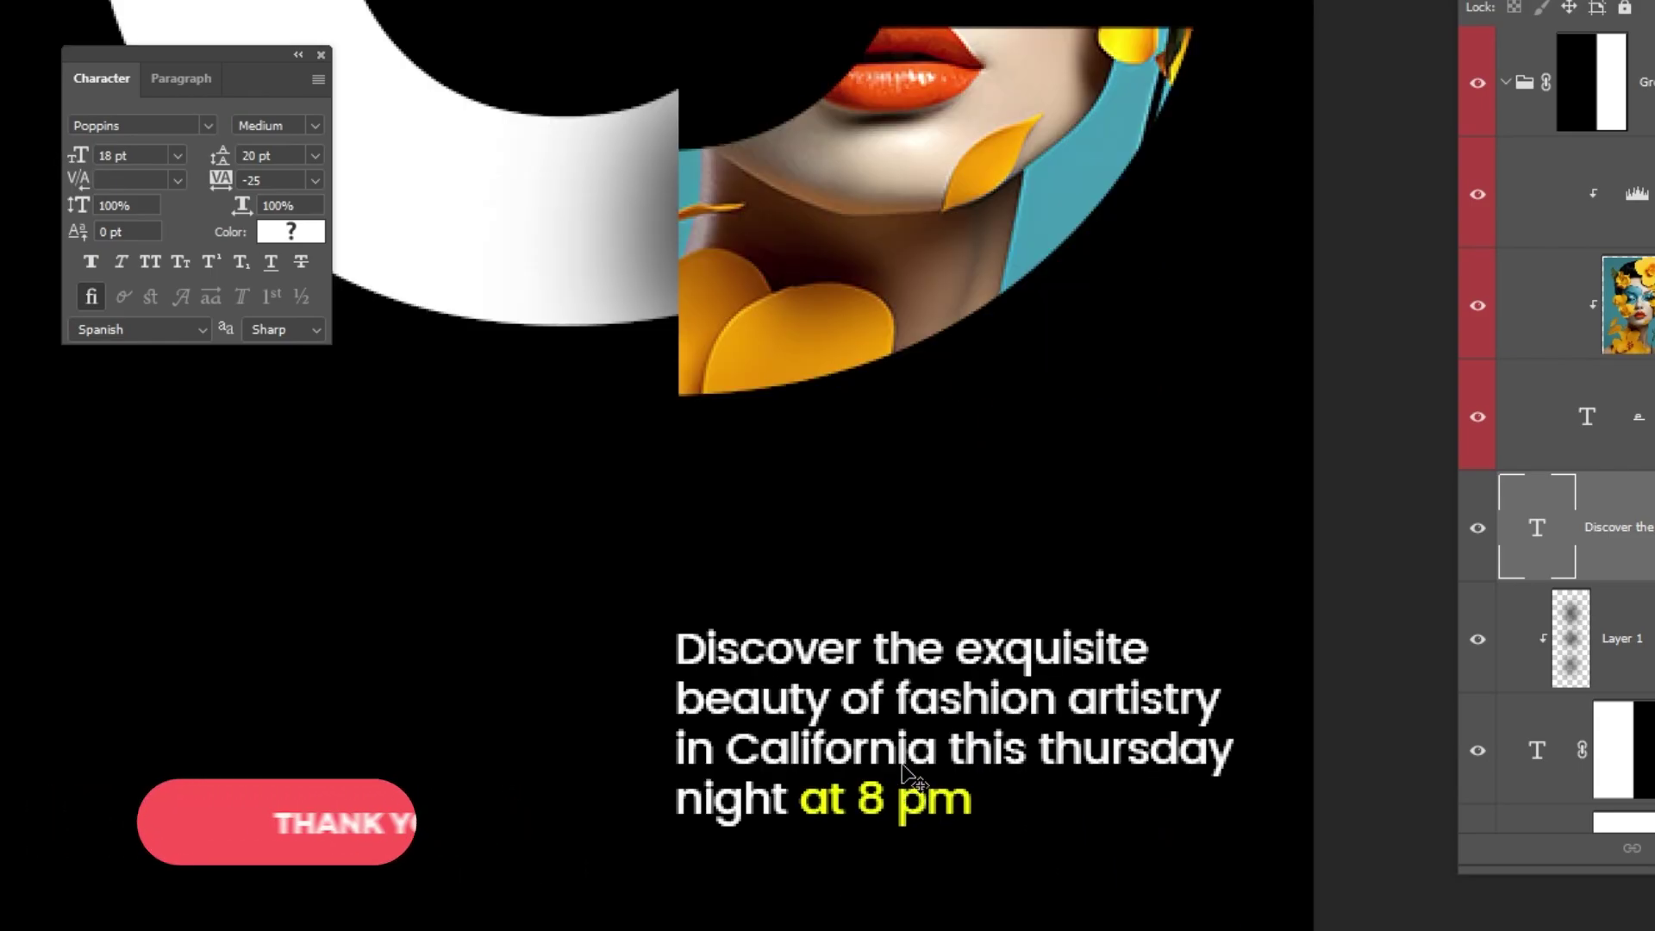
# Duplicate the paragraph above the original and replace the copy's text with "02/6 California" and "July 2024" on two lines
pyautogui.moveTo(902, 766); pyautogui.dragTo(896, 634)
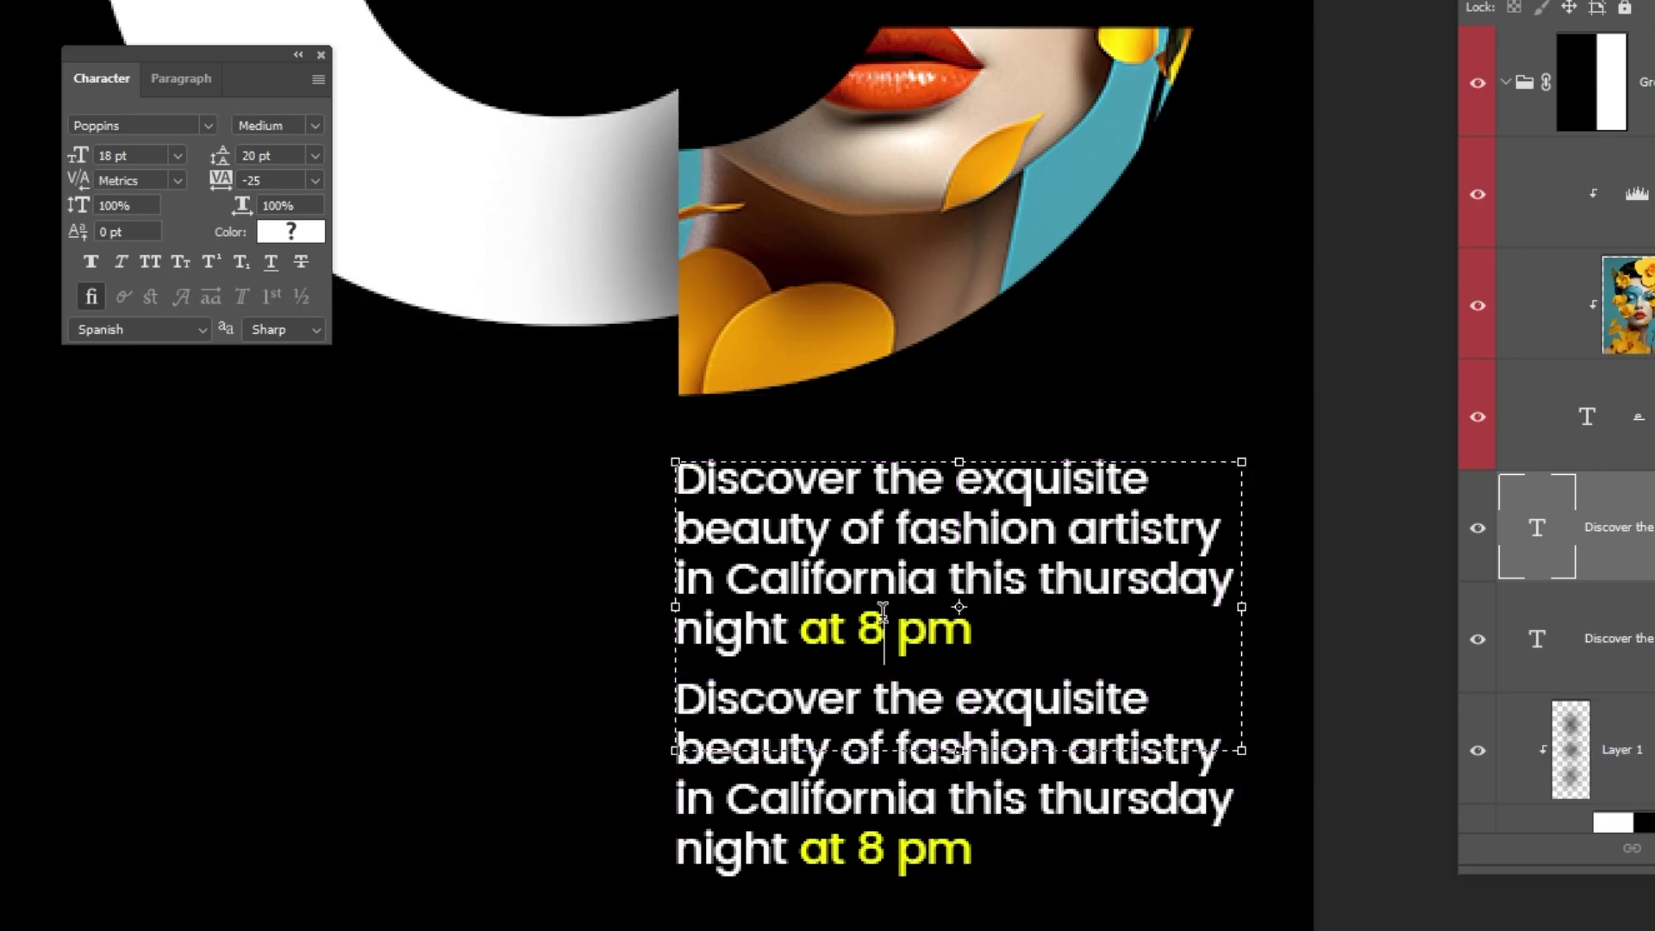
pyautogui.click(884, 612)
pyautogui.hotkey('ctrl', 'a')
pyautogui.write('02 ')
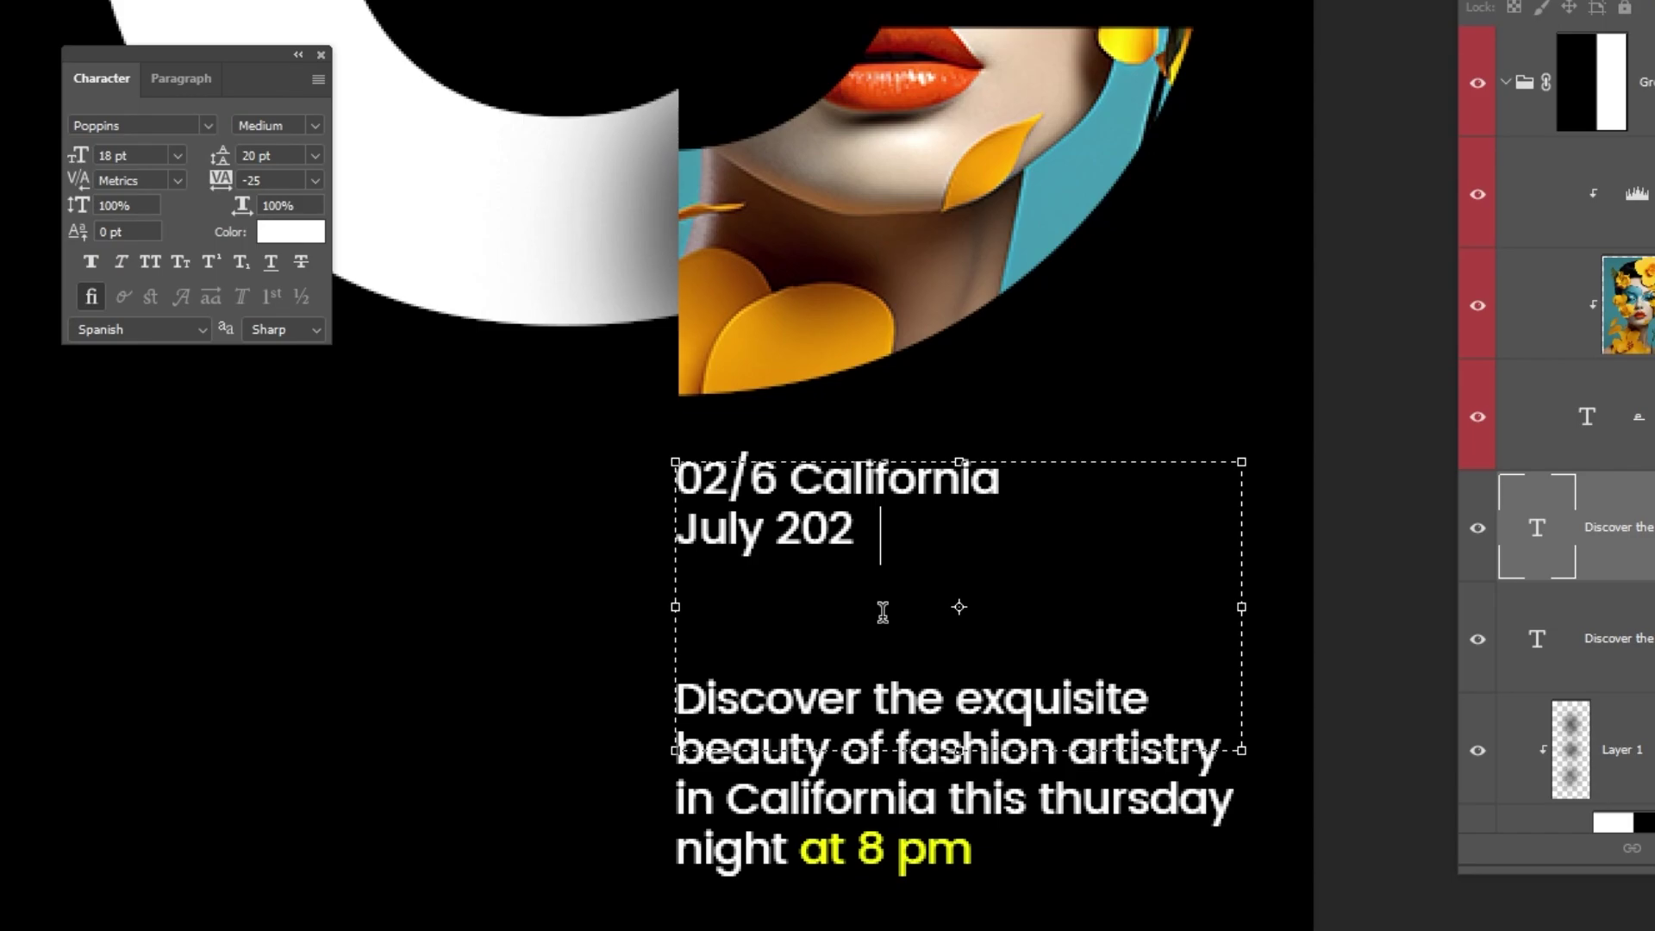
pyautogui.write('4')
# Color the "July 2024" line yellow fcff00
pyautogui.hotkey('ctrl', 'shift', 'Left')
pyautogui.hotkey('ctrl', 'shift', 'Left')
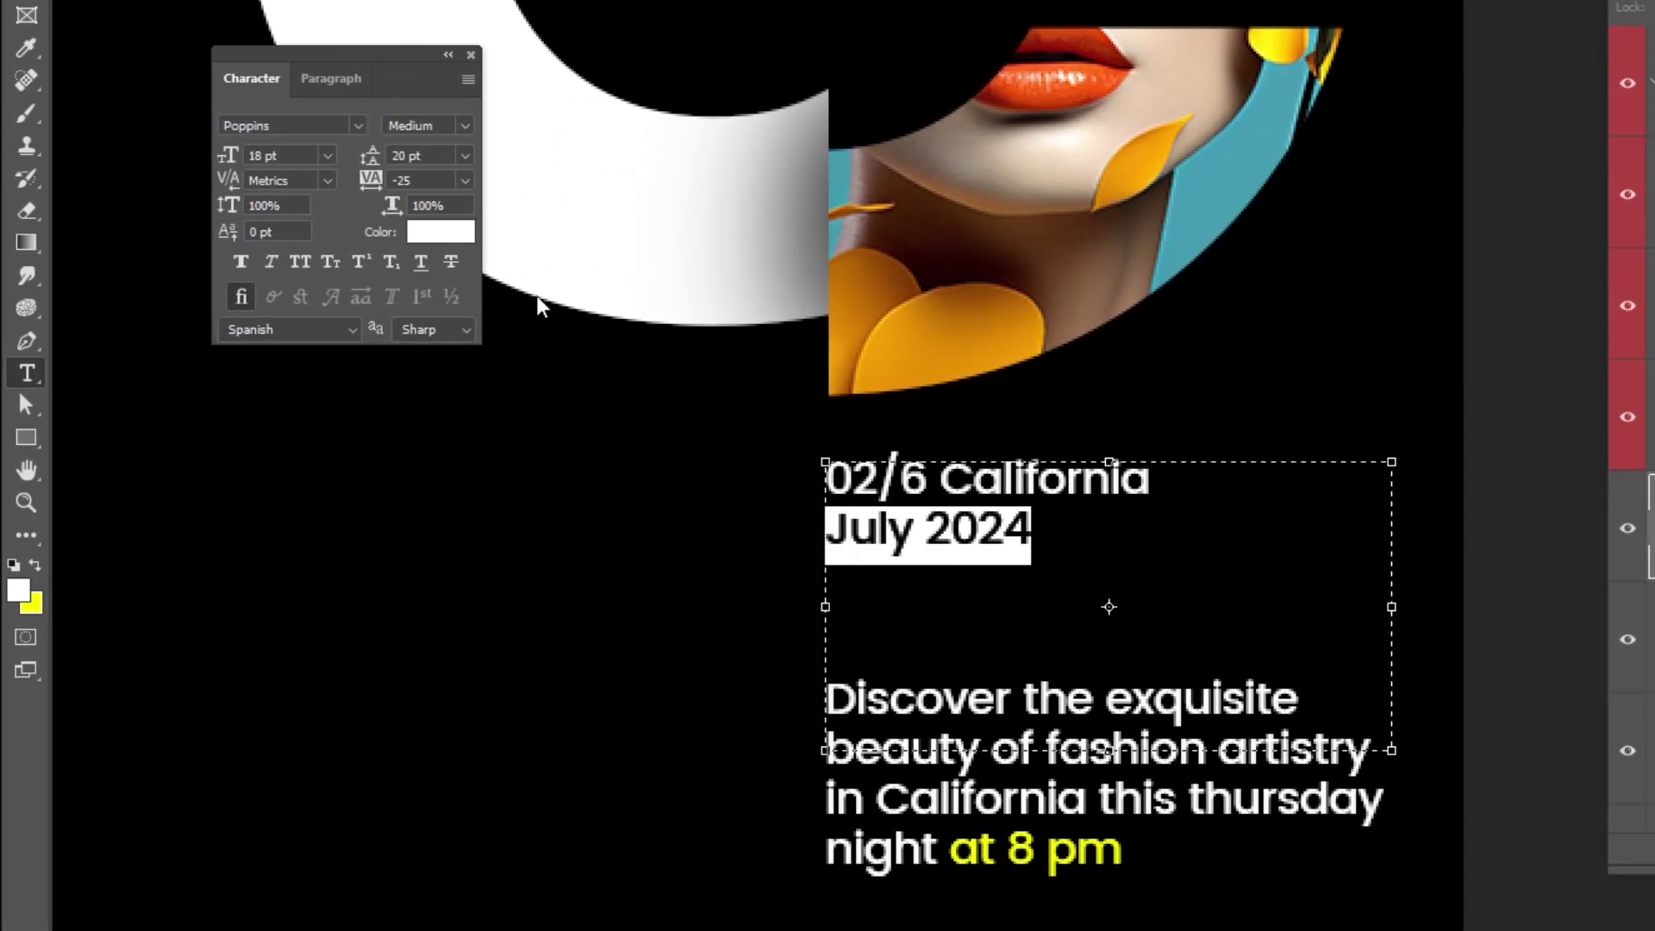
pyautogui.click(288, 237)
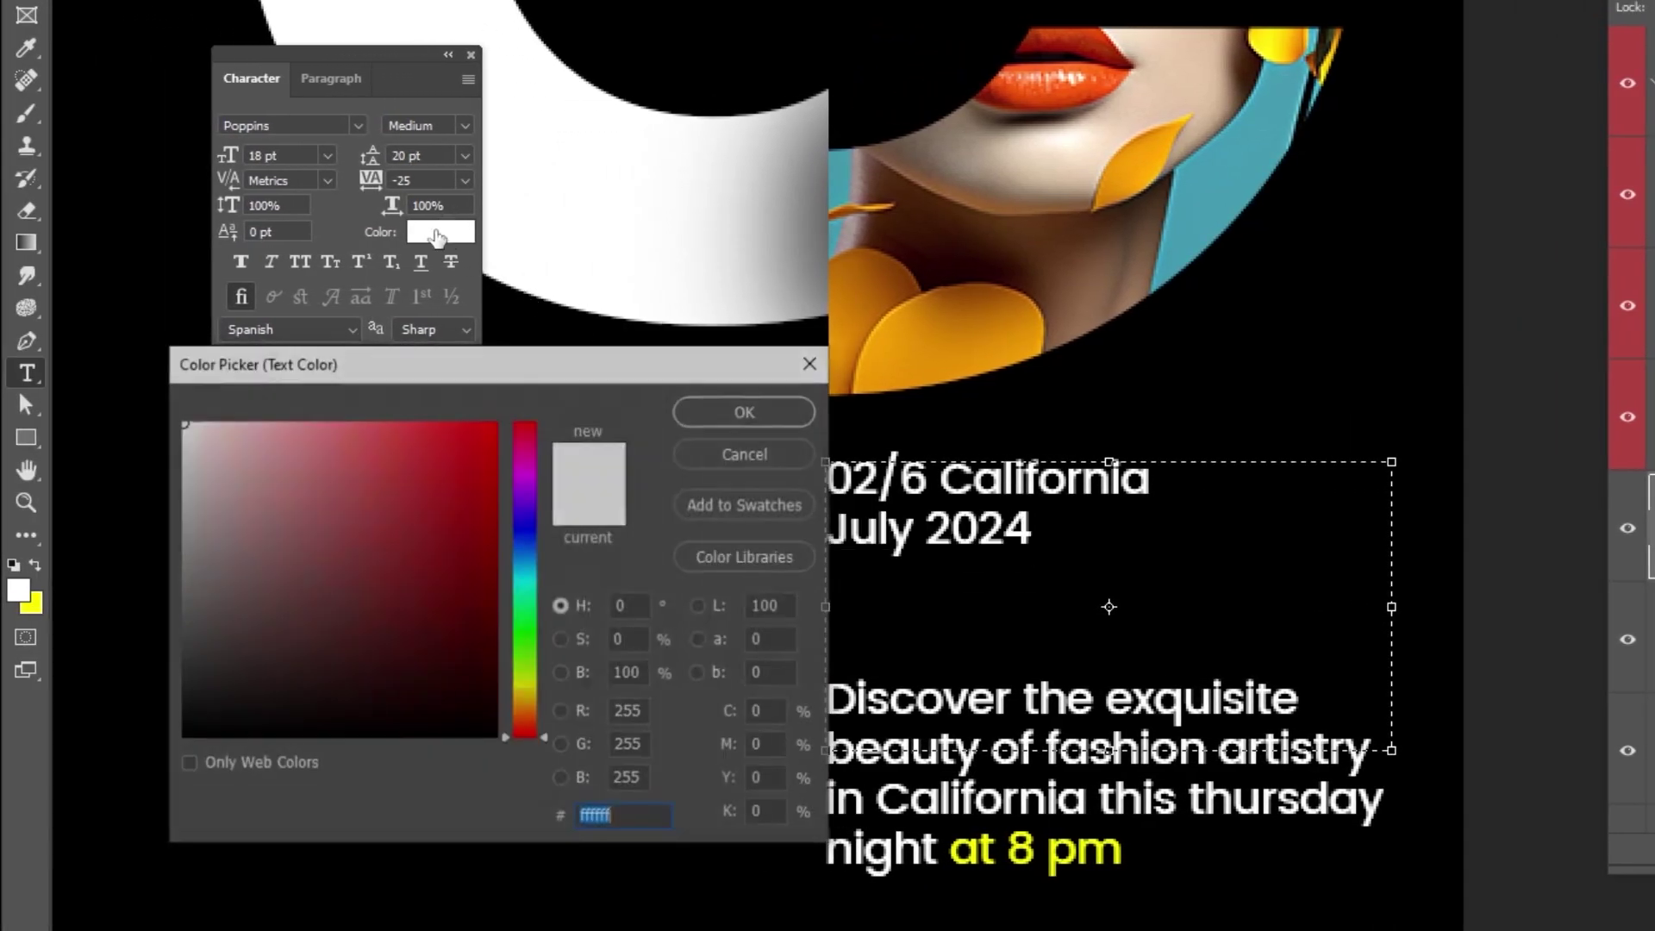
pyautogui.write('fcff00')
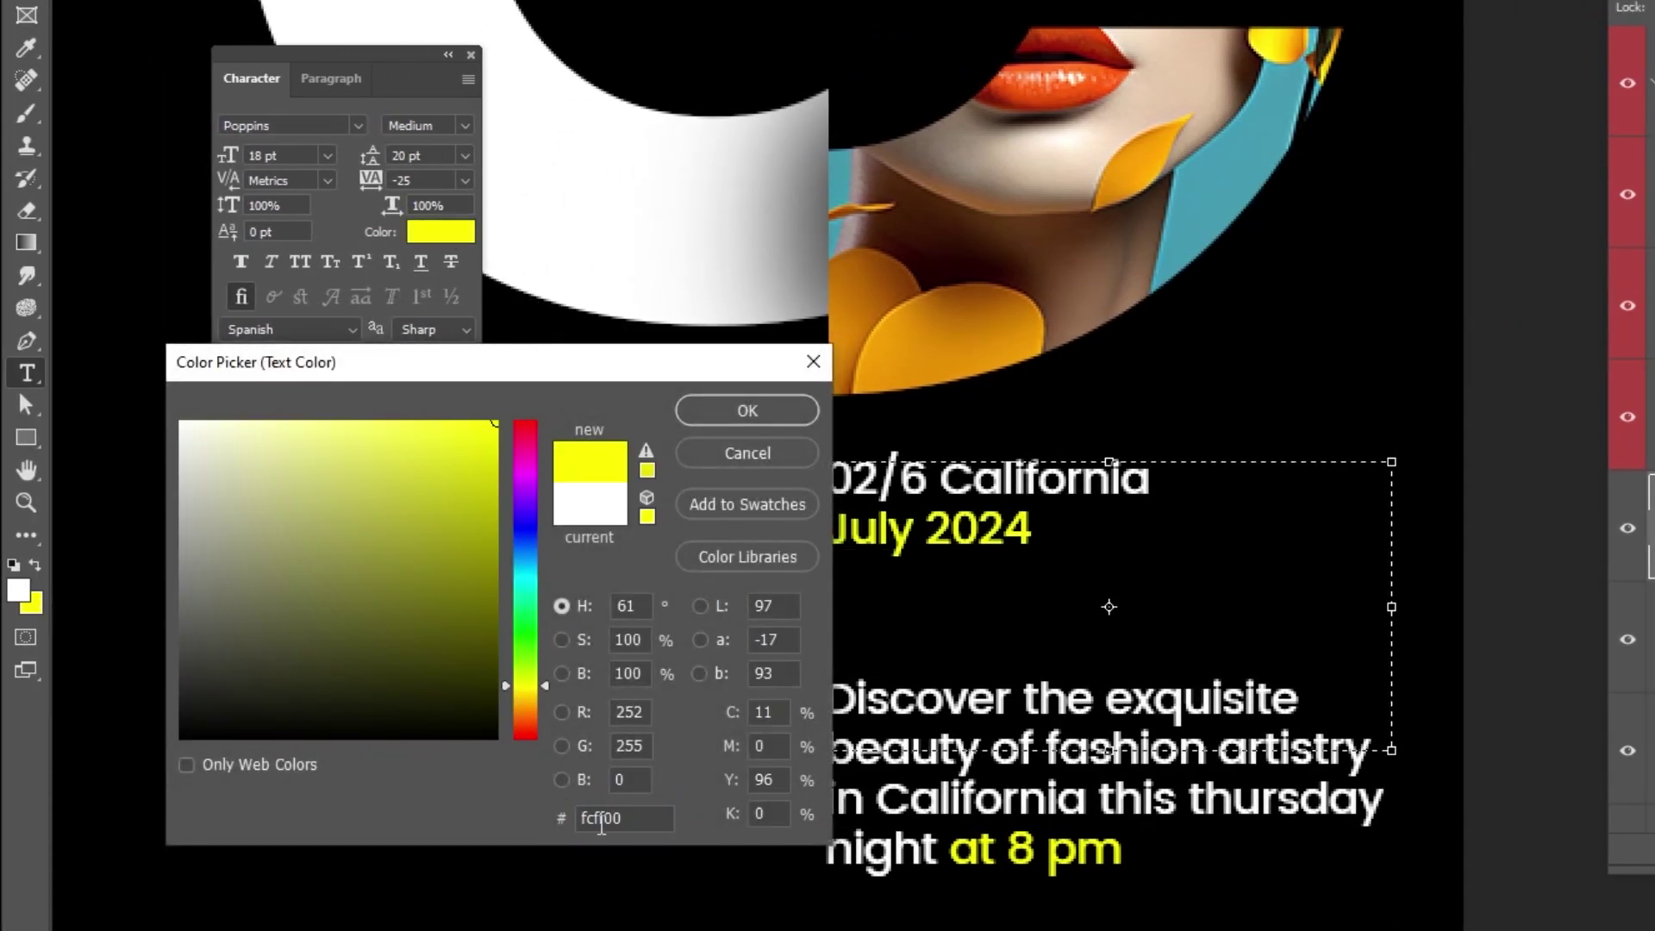
pyautogui.click(799, 419)
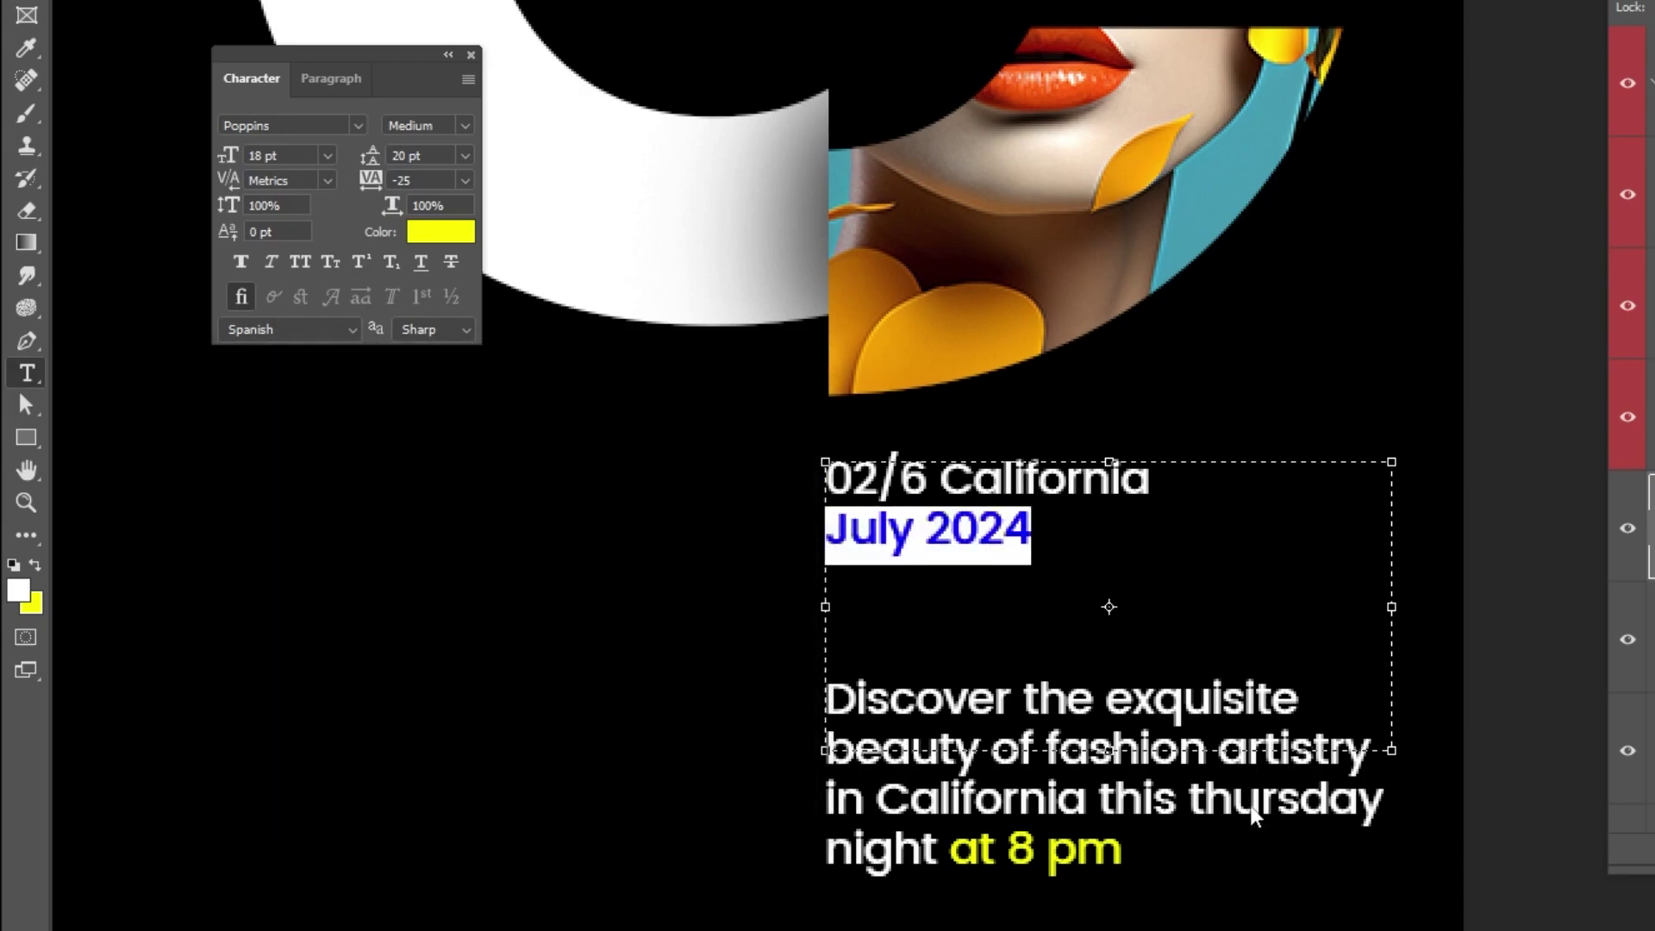
# Shorten the date text box, add a "-" on a new line below "July 2024", and color the dash white
pyautogui.moveTo(1102, 671); pyautogui.dragTo(1109, 627)
pyautogui.click(1053, 533)
pyautogui.press('Return')
pyautogui.write('-')
pyautogui.moveTo(857, 579); pyautogui.dragTo(896, 584)
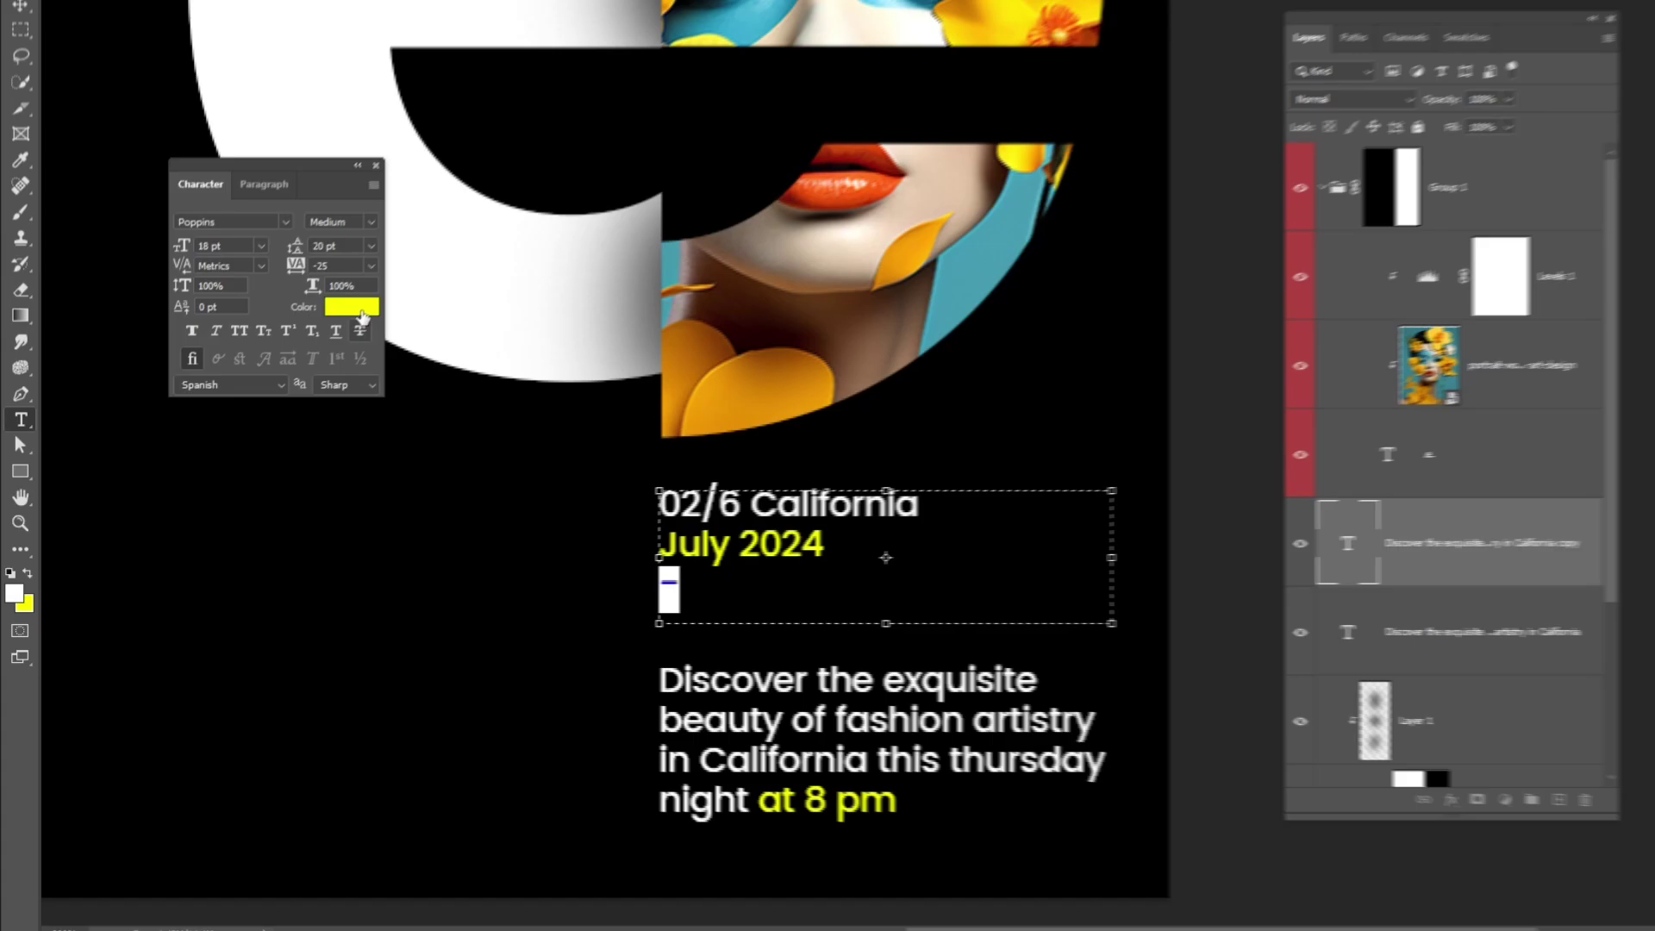
pyautogui.click(361, 312)
pyautogui.click(140, 476)
pyautogui.click(517, 465)
pyautogui.click(20, 6)
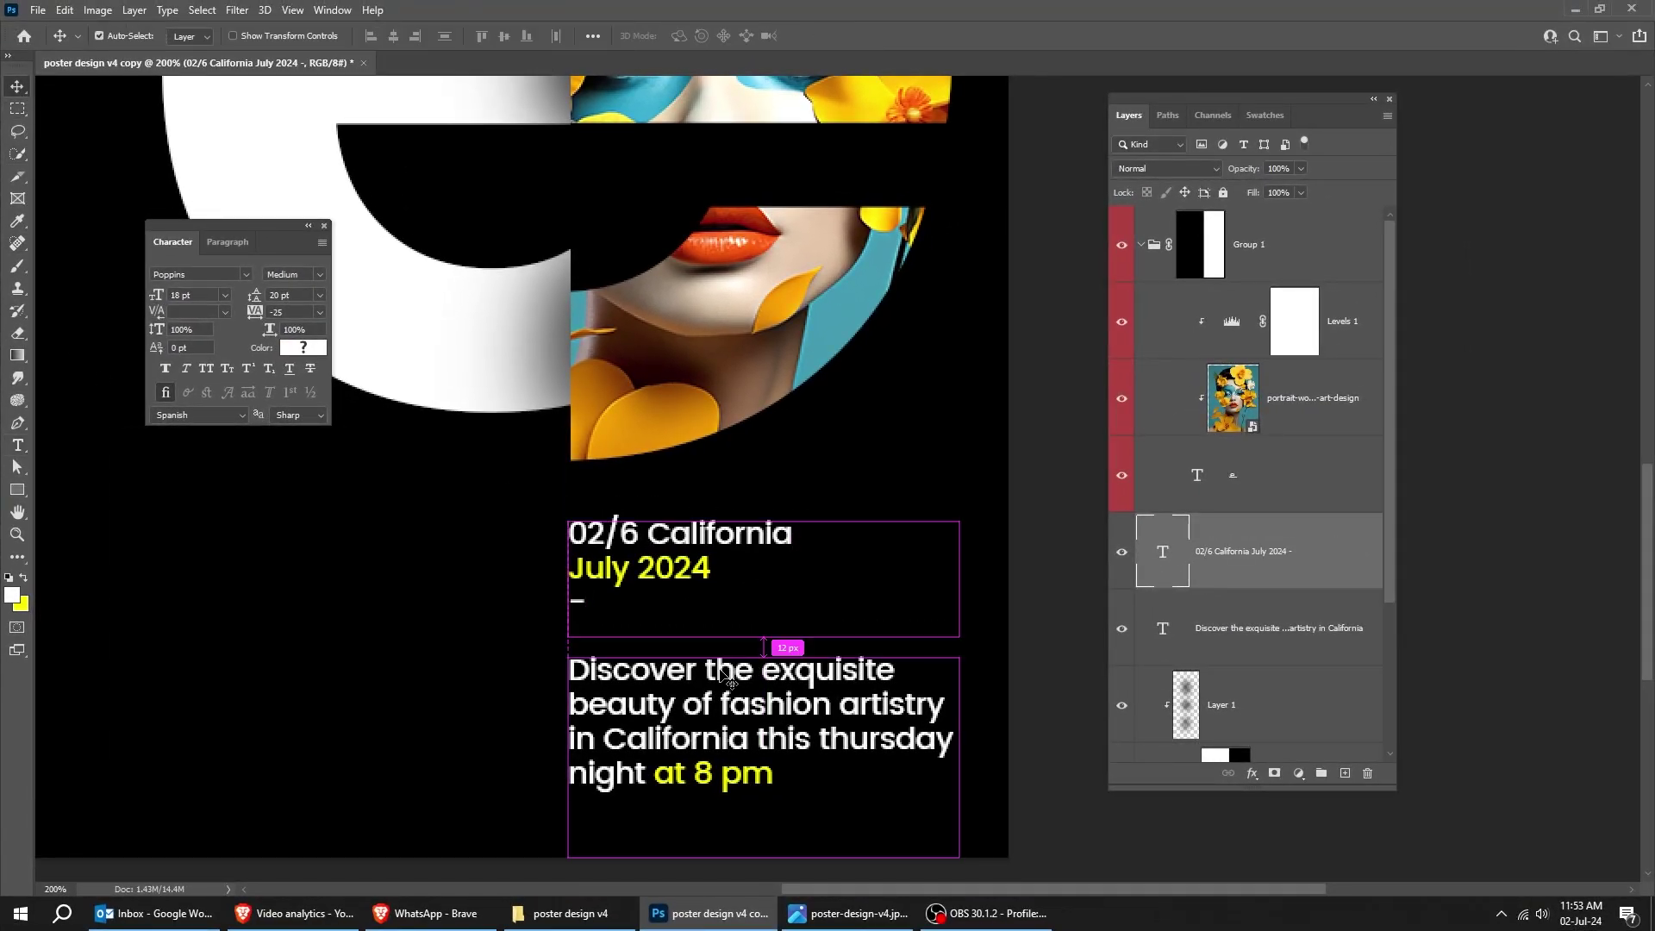
# Add the yellow vertical text "FASHION" near the poster's upper-left corner
pyautogui.hotkey('ctrl', '0')
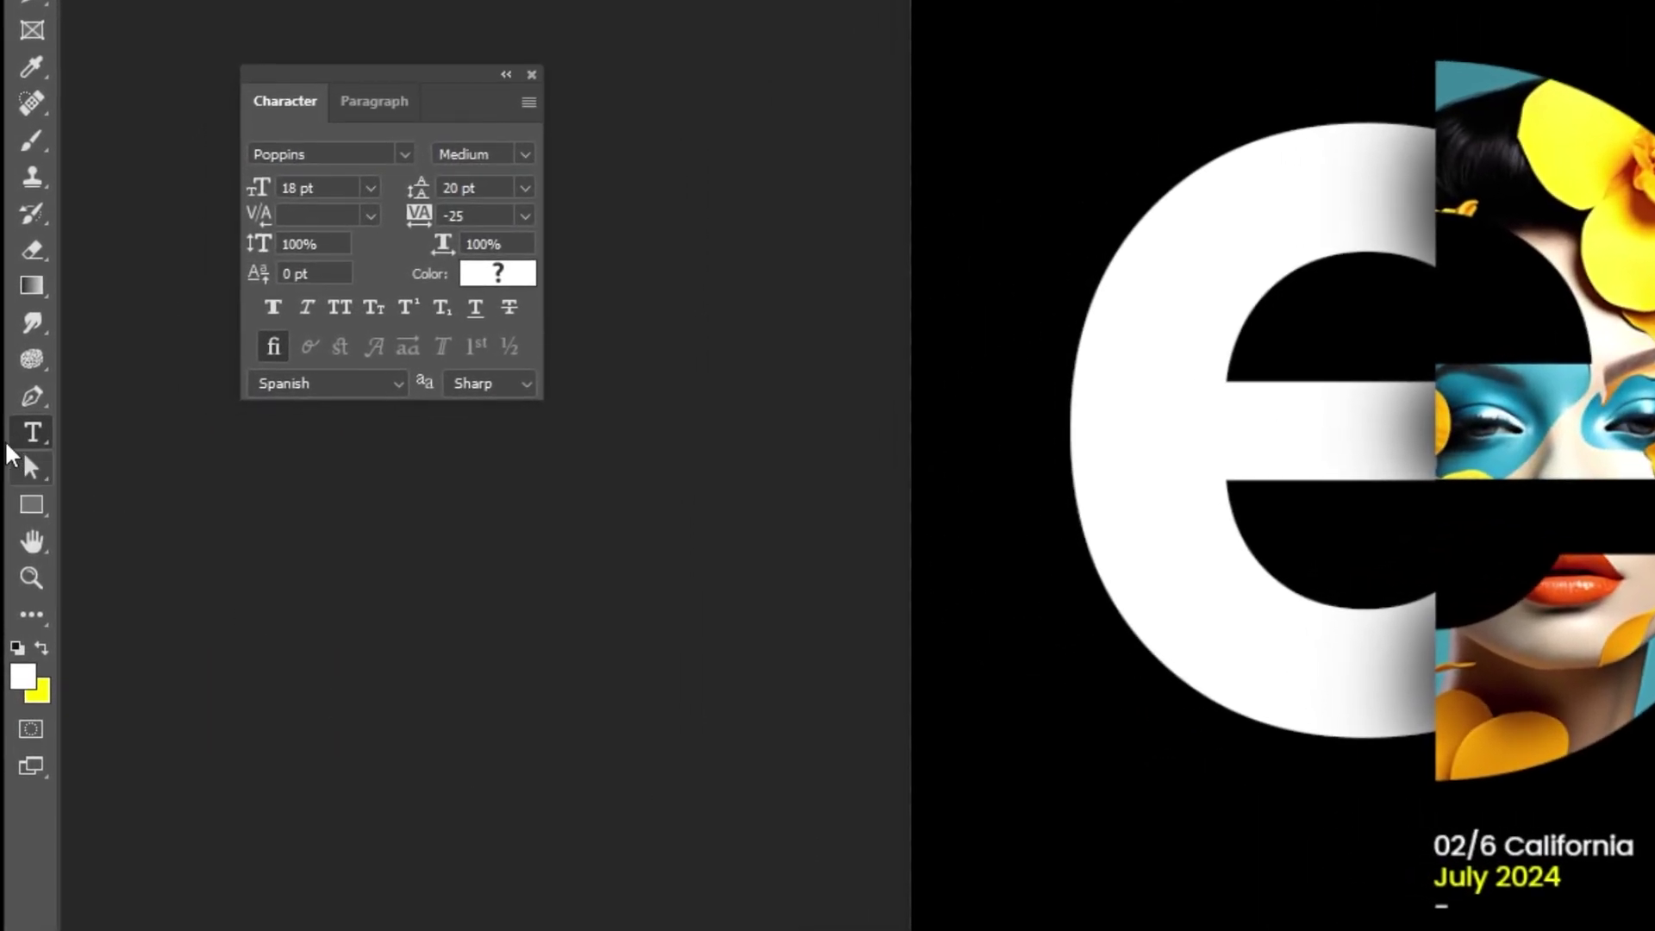
pyautogui.click(26, 435)
pyautogui.click(168, 461)
pyautogui.click(961, 0)
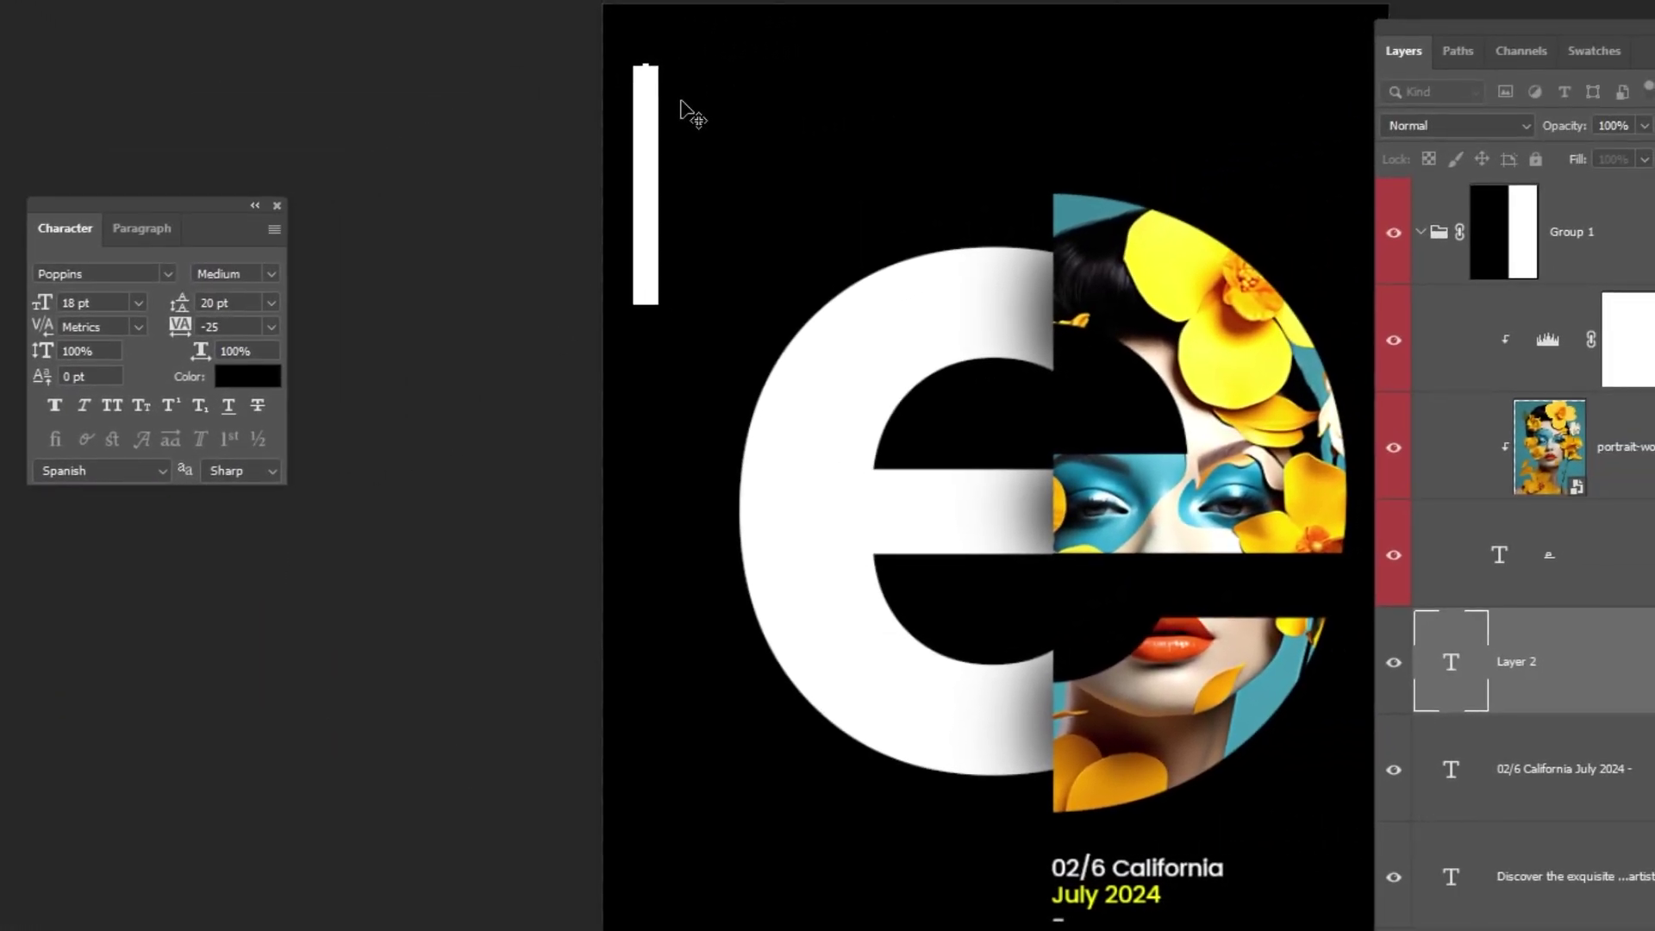
pyautogui.write('fa')
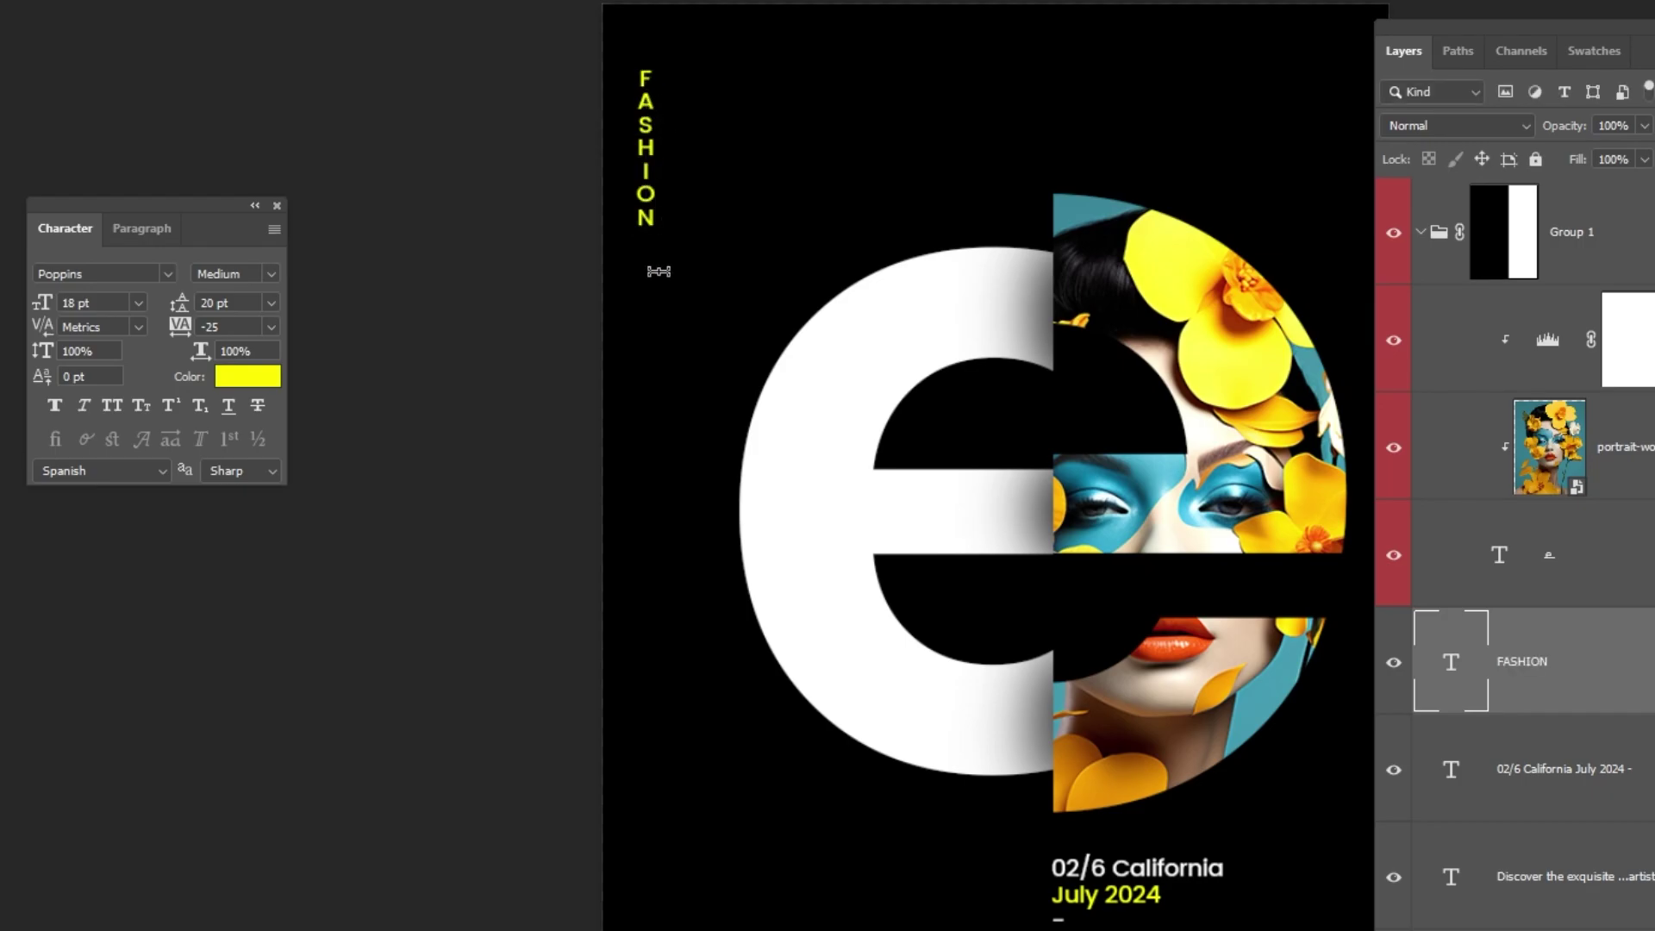
# Set "FASHION" in Monument Extended Regular at 40 pt with tracking 0, and move it slightly down and inward on the poster
pyautogui.click(124, 274)
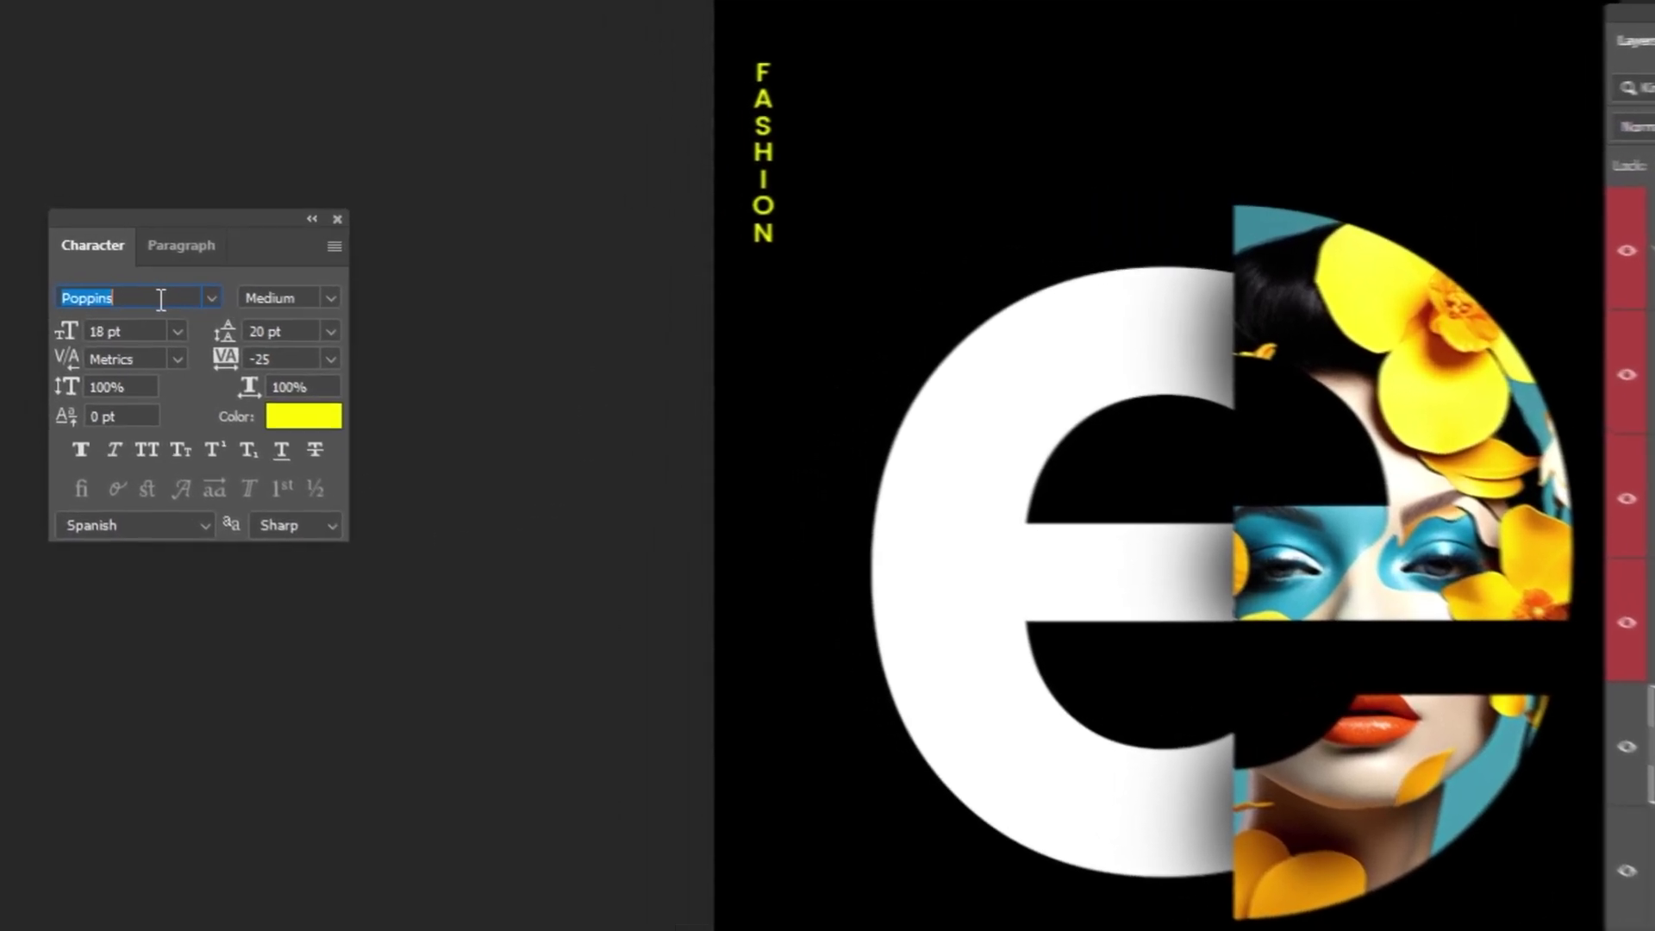
pyautogui.write('MONUM')
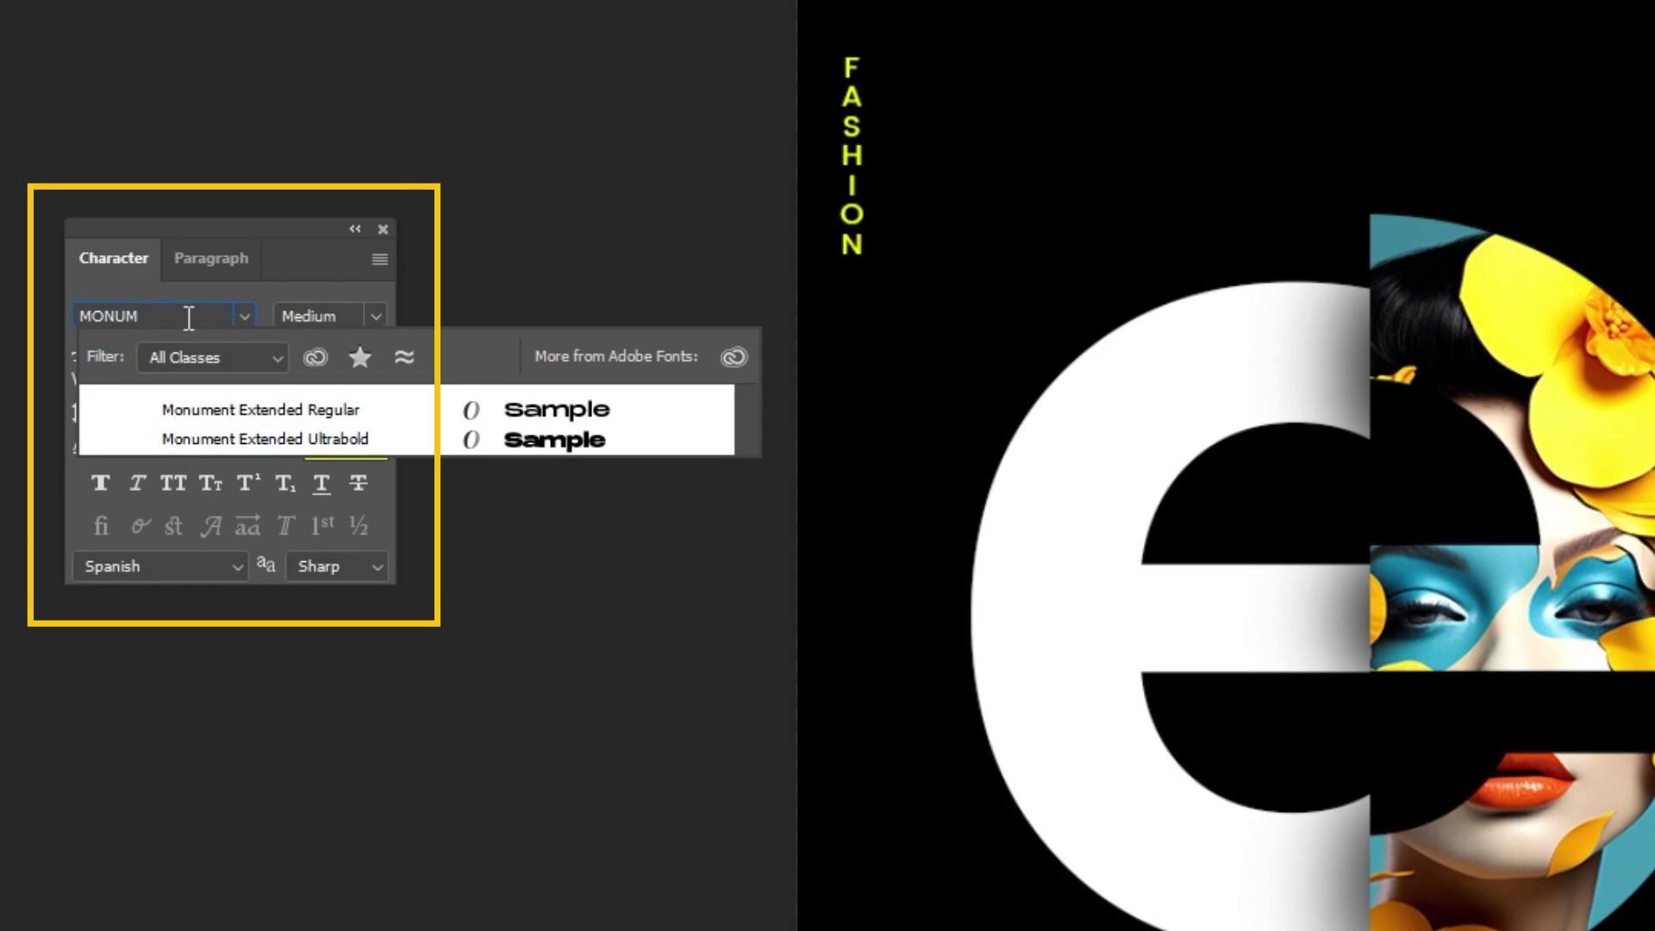
pyautogui.click(277, 410)
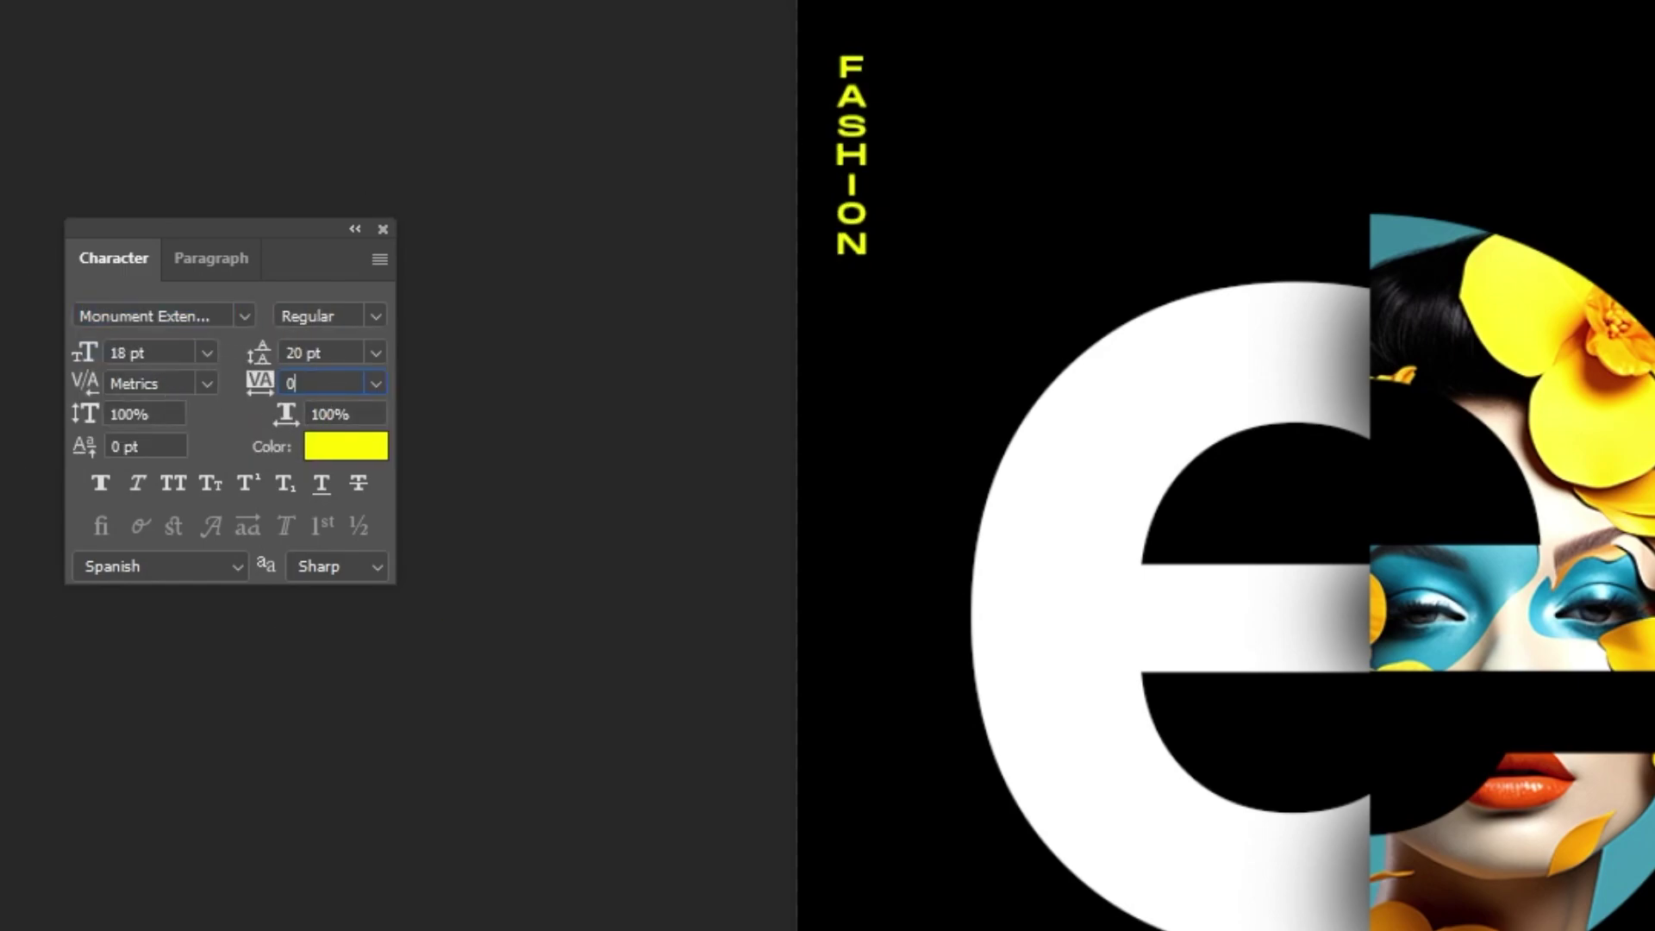
pyautogui.press('Return')
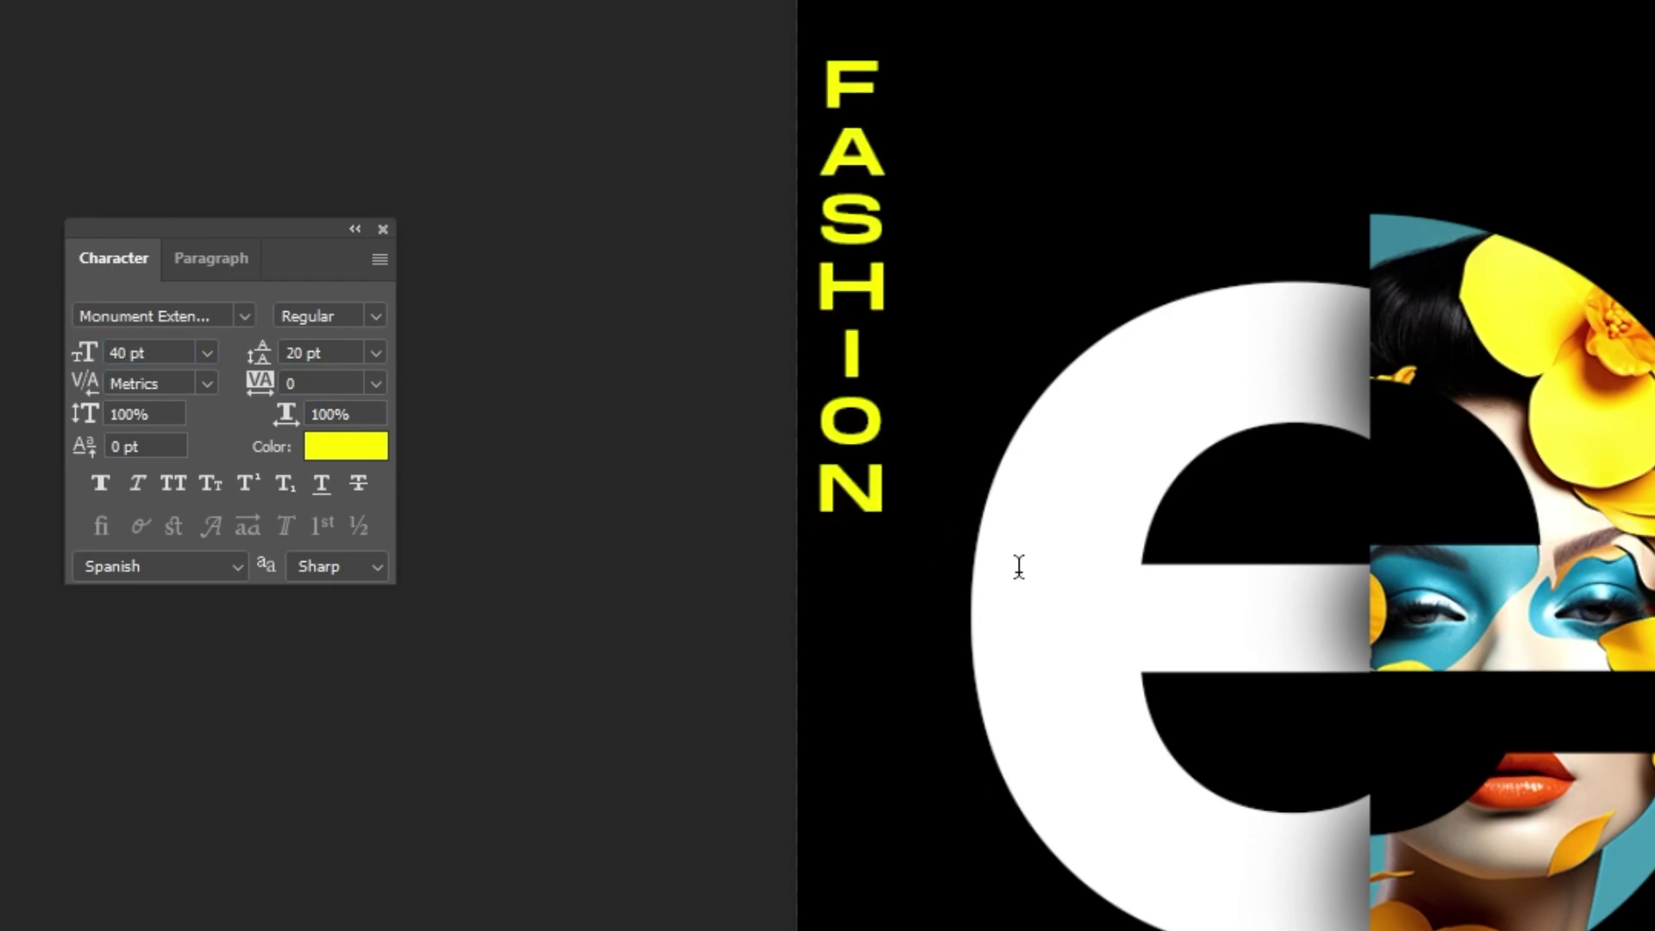
pyautogui.moveTo(921, 427); pyautogui.dragTo(952, 518)
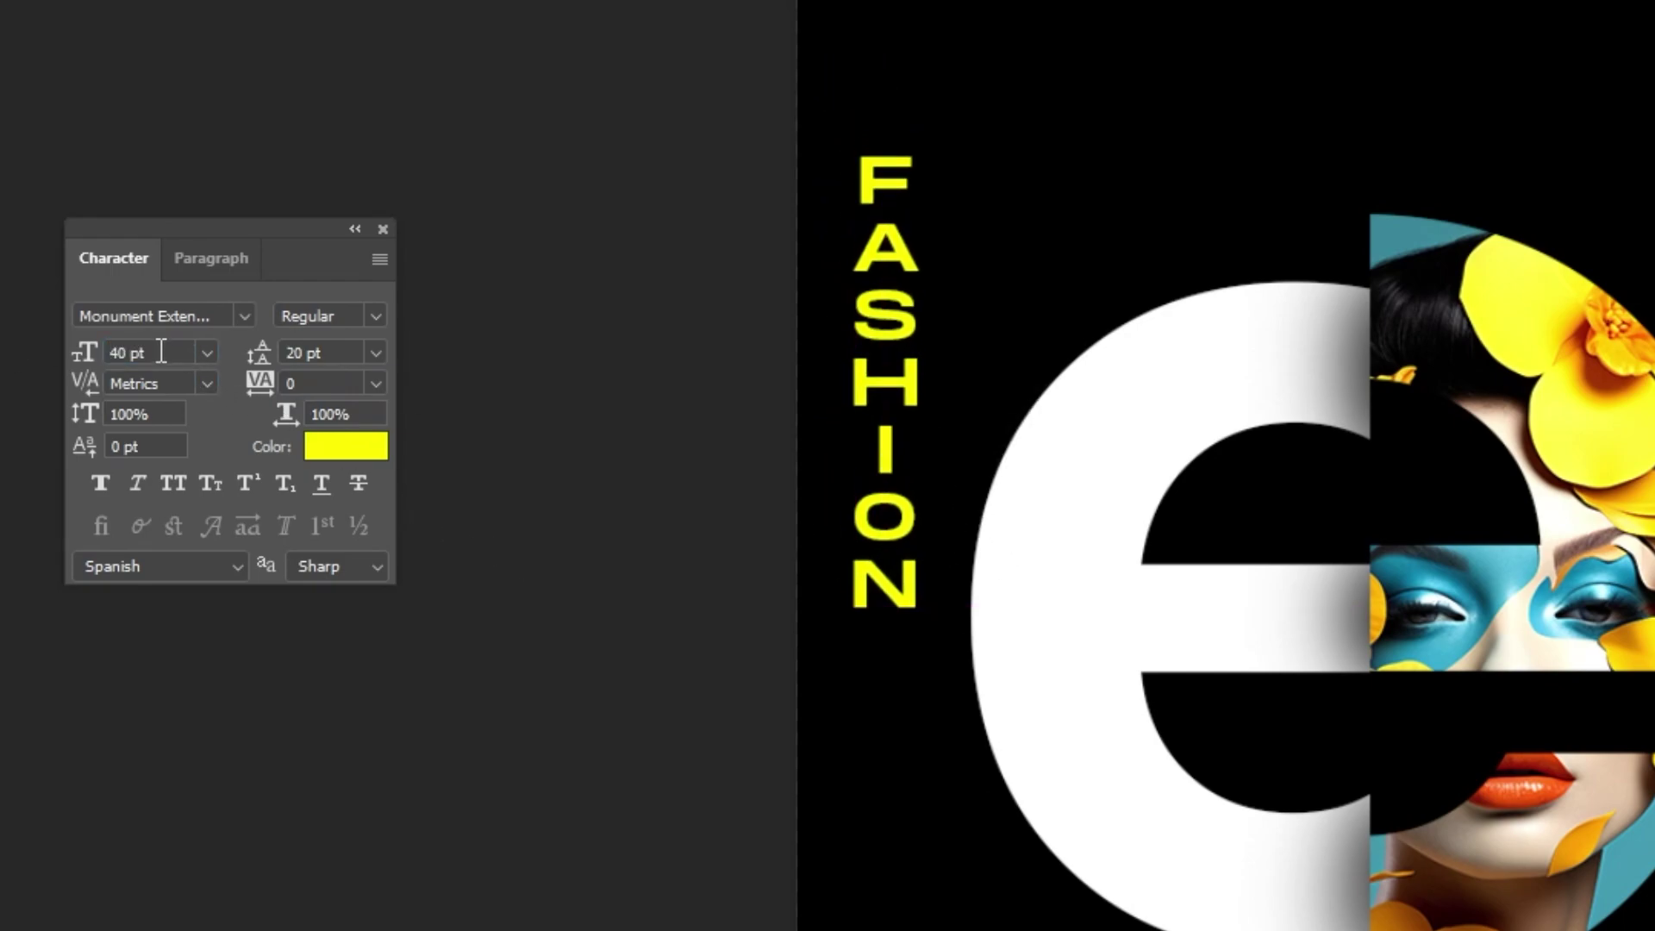
# Enlarge "FASHION" to 48 pt and widen its tracking, trying 200 and 500 before settling on 750
pyautogui.write('48')
pyautogui.press('Return')
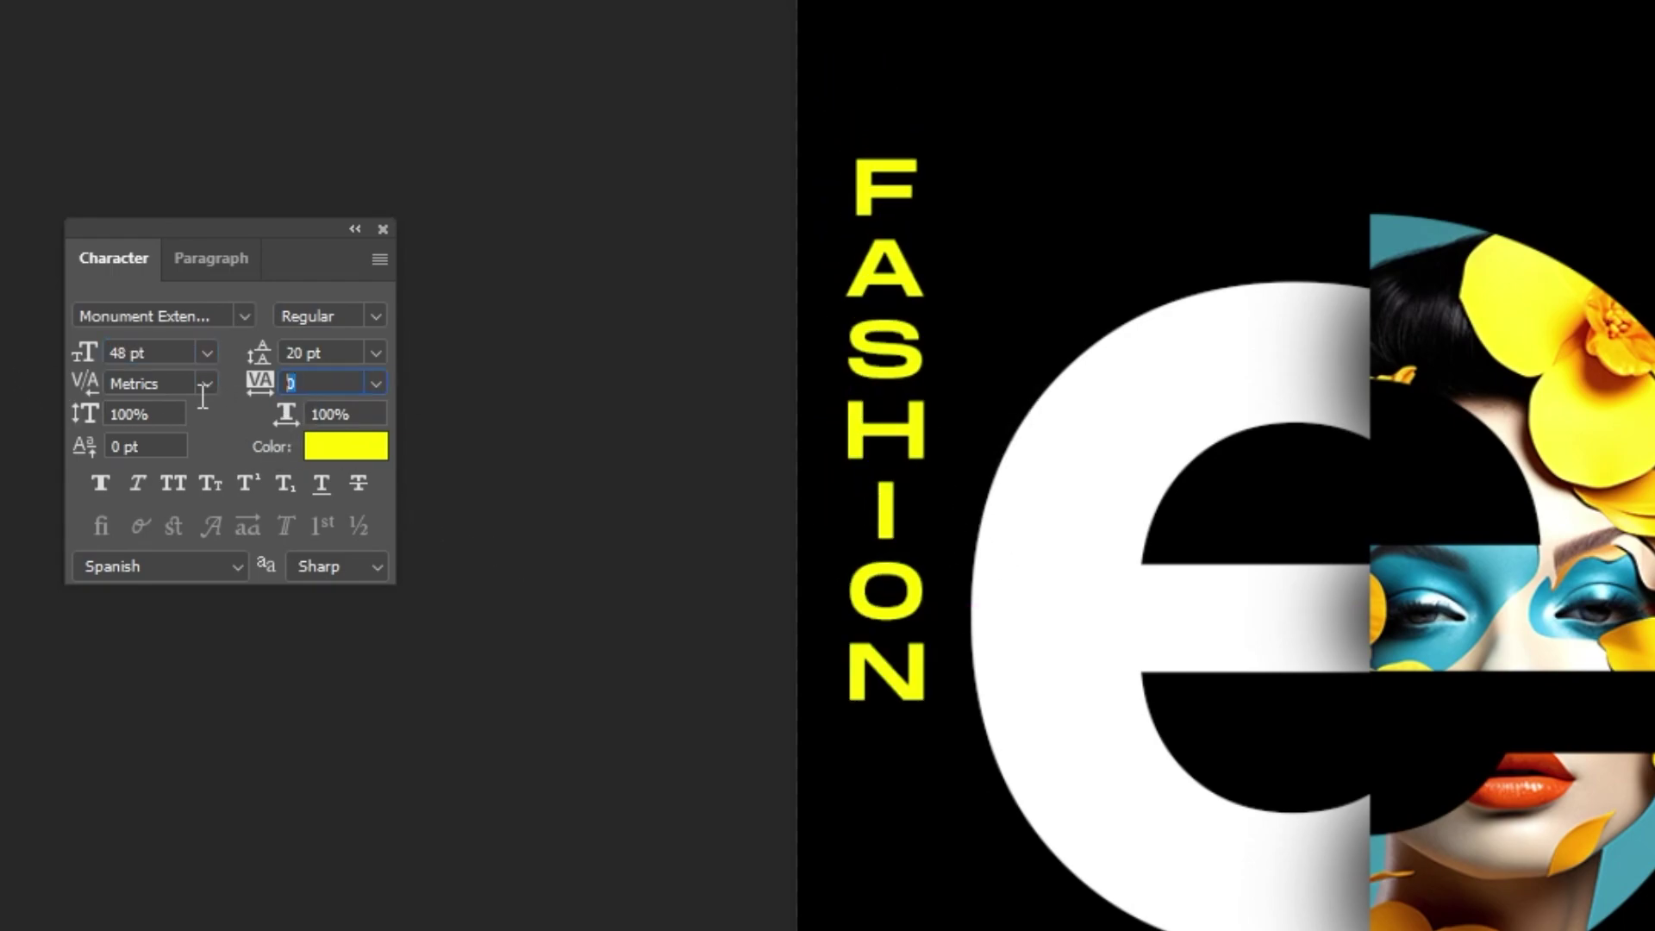
pyautogui.write('200')
pyautogui.press('Return')
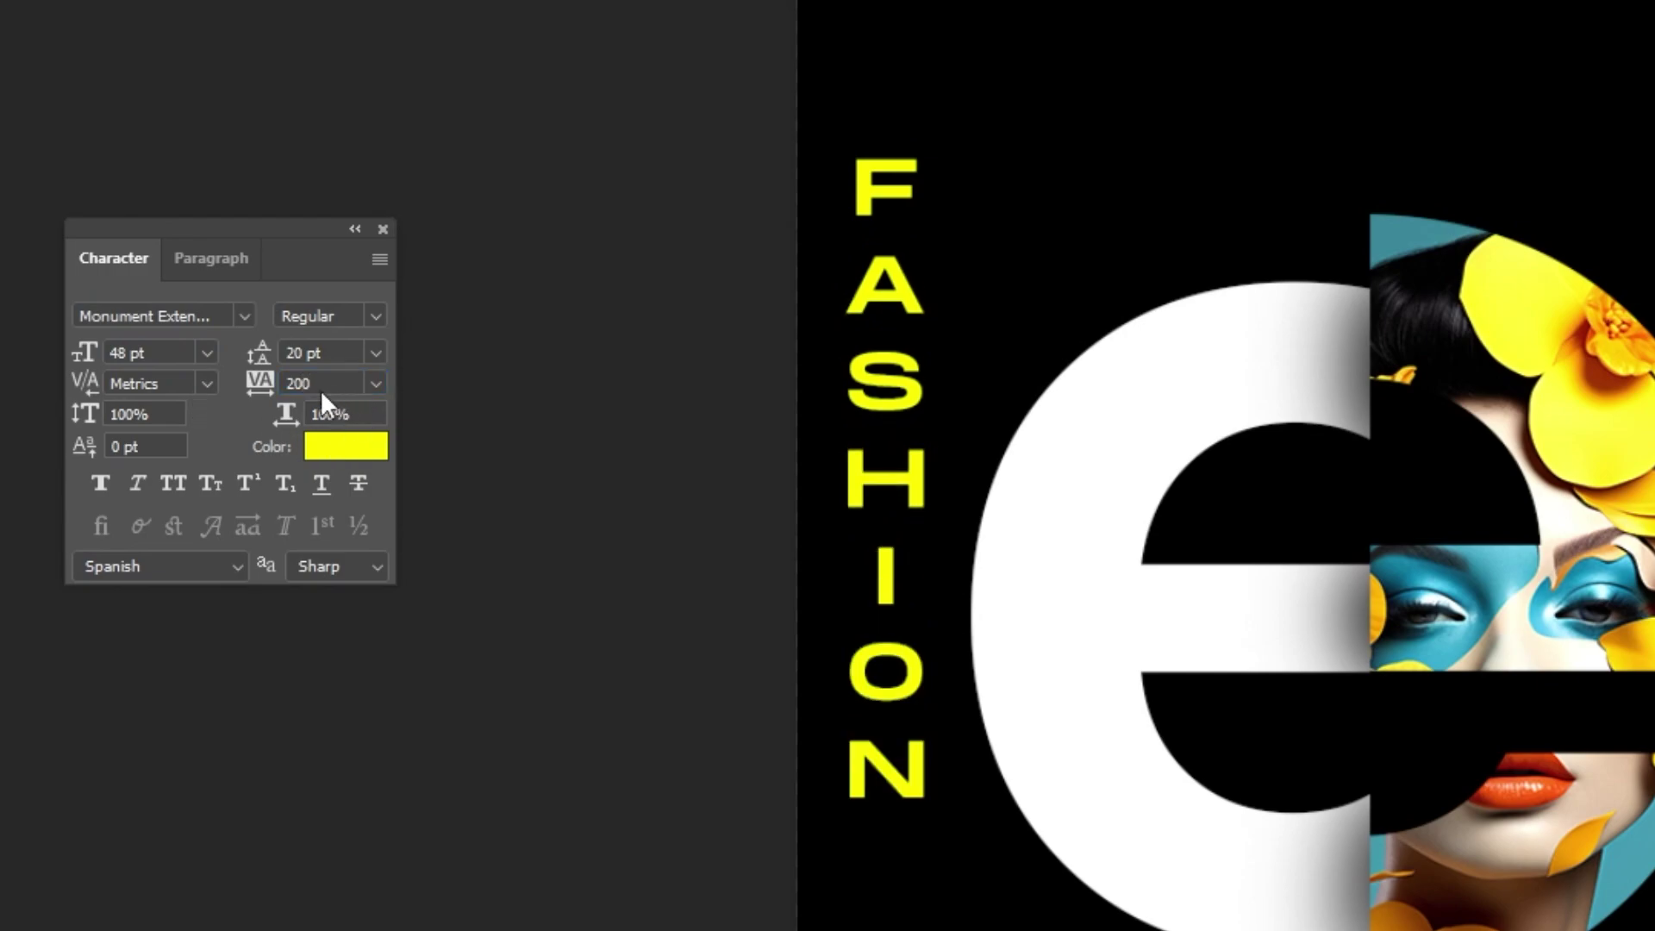
pyautogui.write('500')
pyautogui.press('Return')
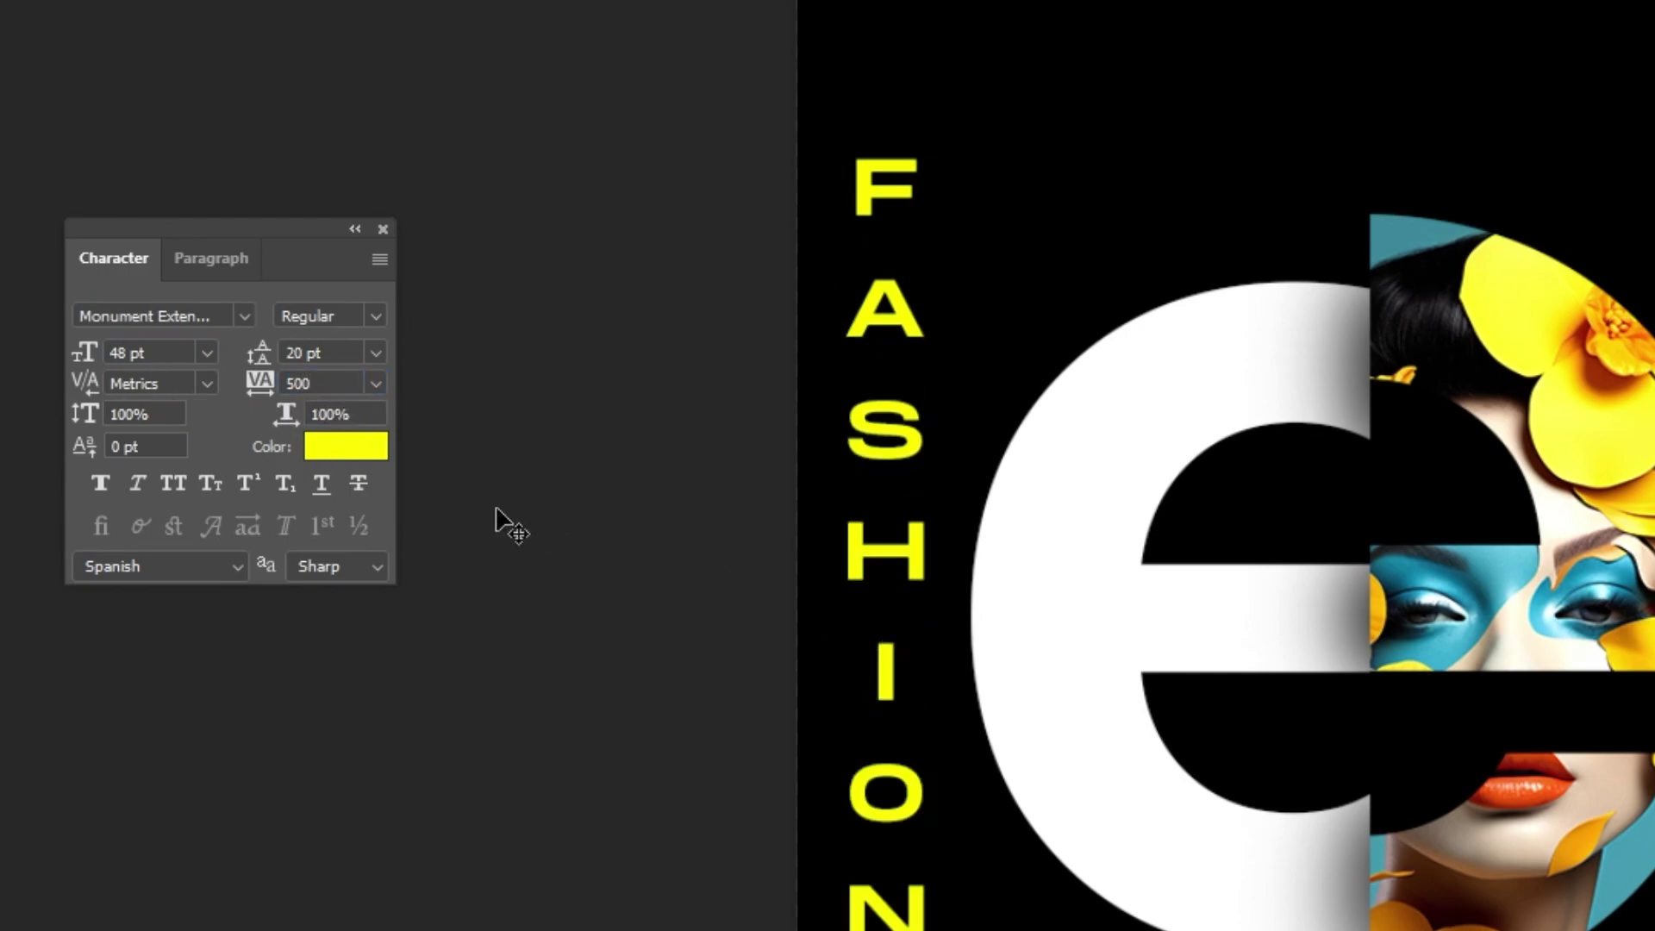
pyautogui.write('750')
pyautogui.press('Return')
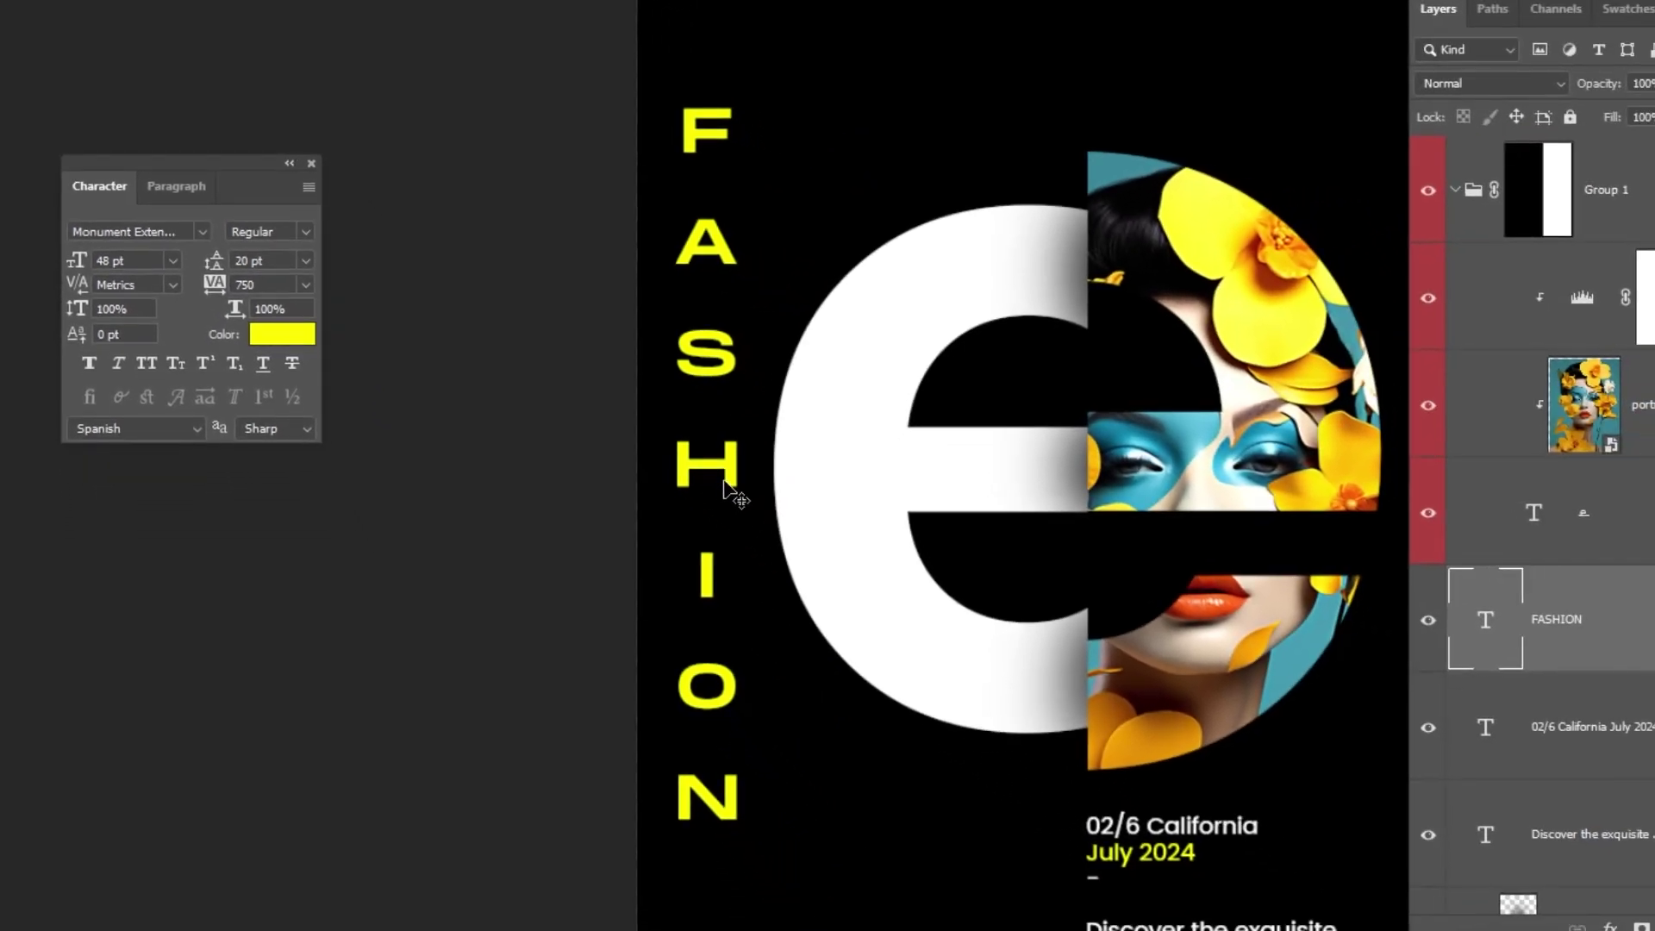
# Fine-tune the position of the vertical "FASHION" text beside the white half of the "e"
pyautogui.moveTo(907, 626); pyautogui.dragTo(922, 614)
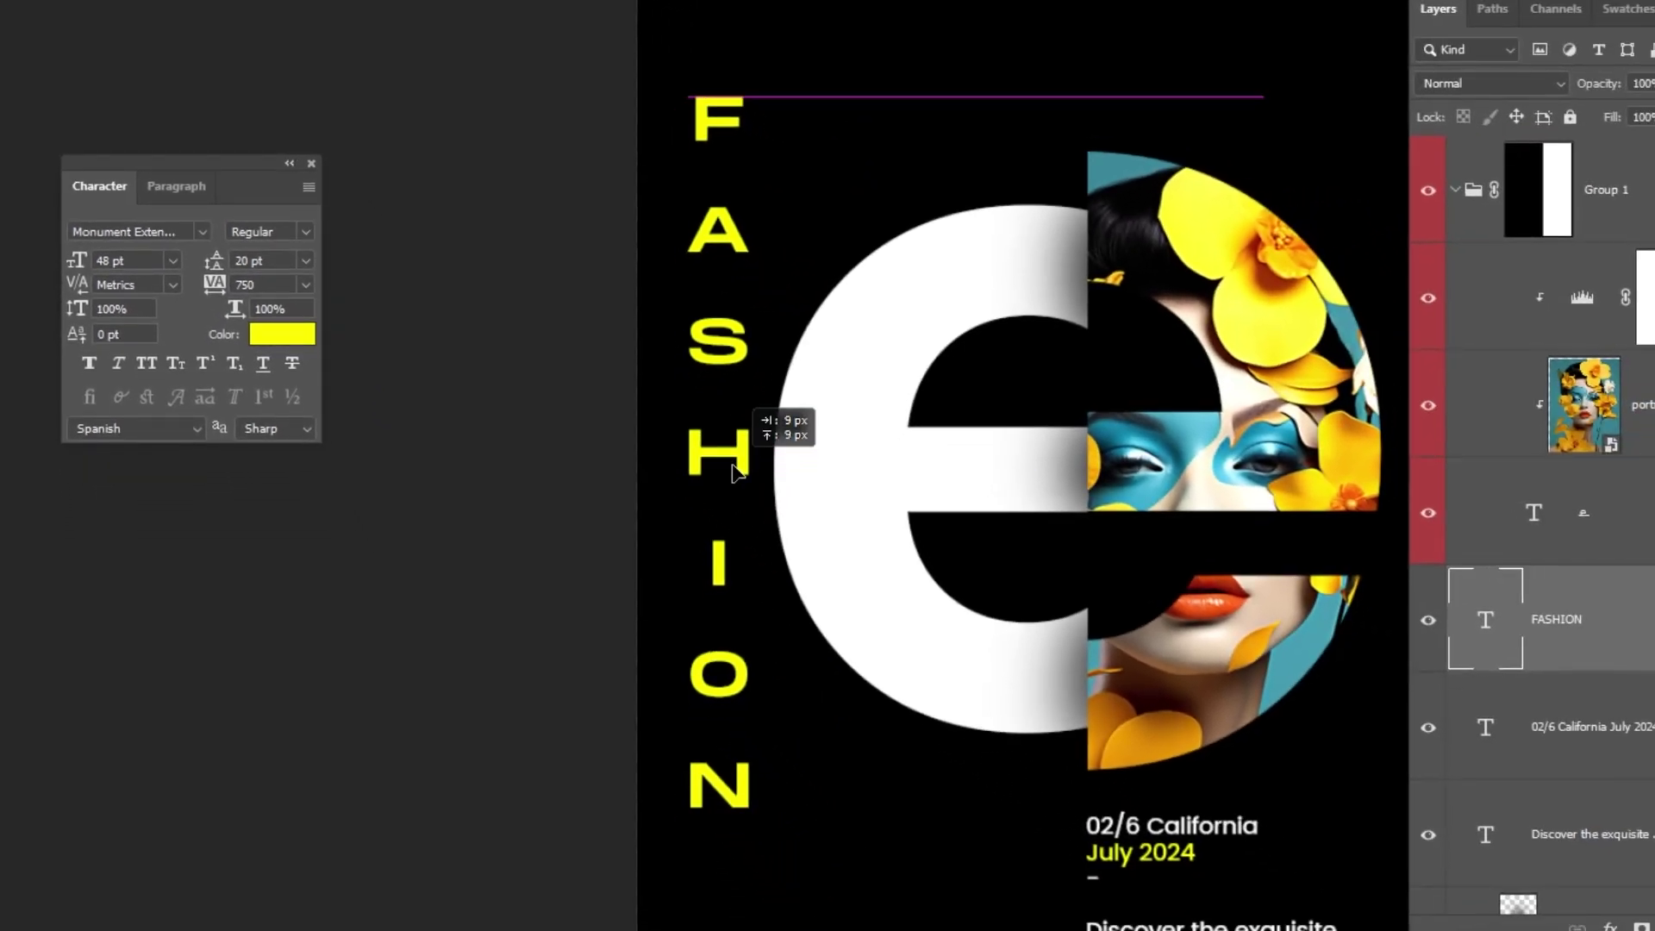
pyautogui.moveTo(733, 467); pyautogui.dragTo(729, 451)
pyautogui.moveTo(969, 820); pyautogui.dragTo(907, 769)
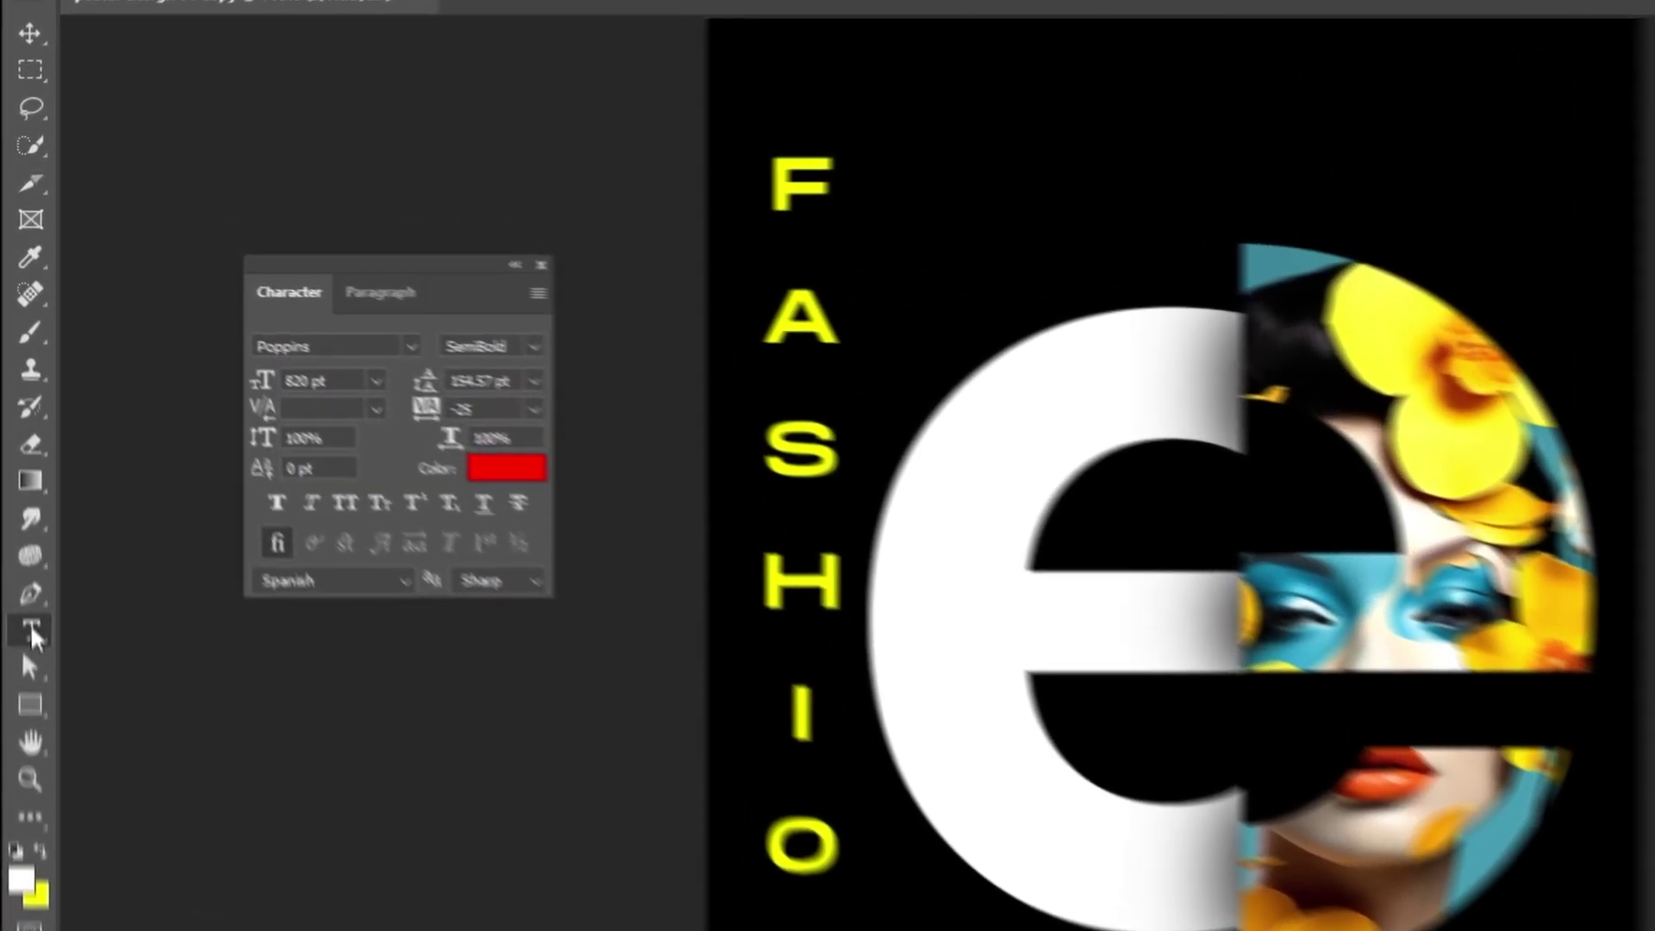
# Add the heading "EXHIBITION." in white Monument Extended with a yellow period, move it above the "e" and scale it down to 45.51 pt
pyautogui.click(16, 445)
pyautogui.click(163, 695)
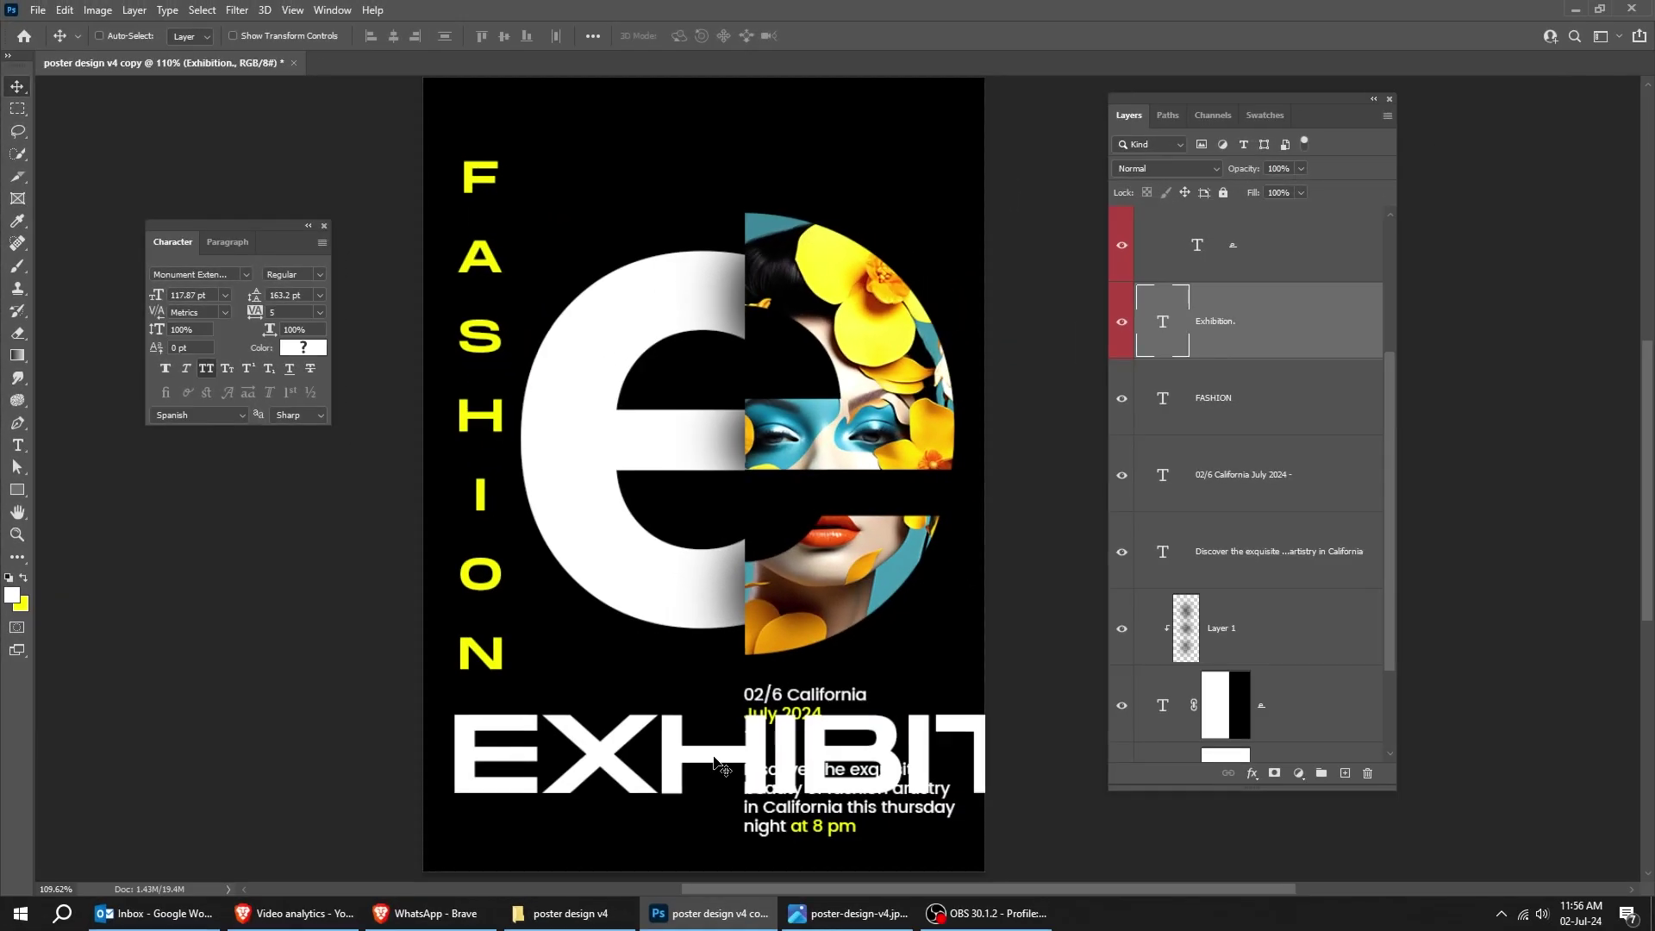
pyautogui.moveTo(637, 783); pyautogui.dragTo(678, 287)
pyautogui.hotkey('ctrl', 't')
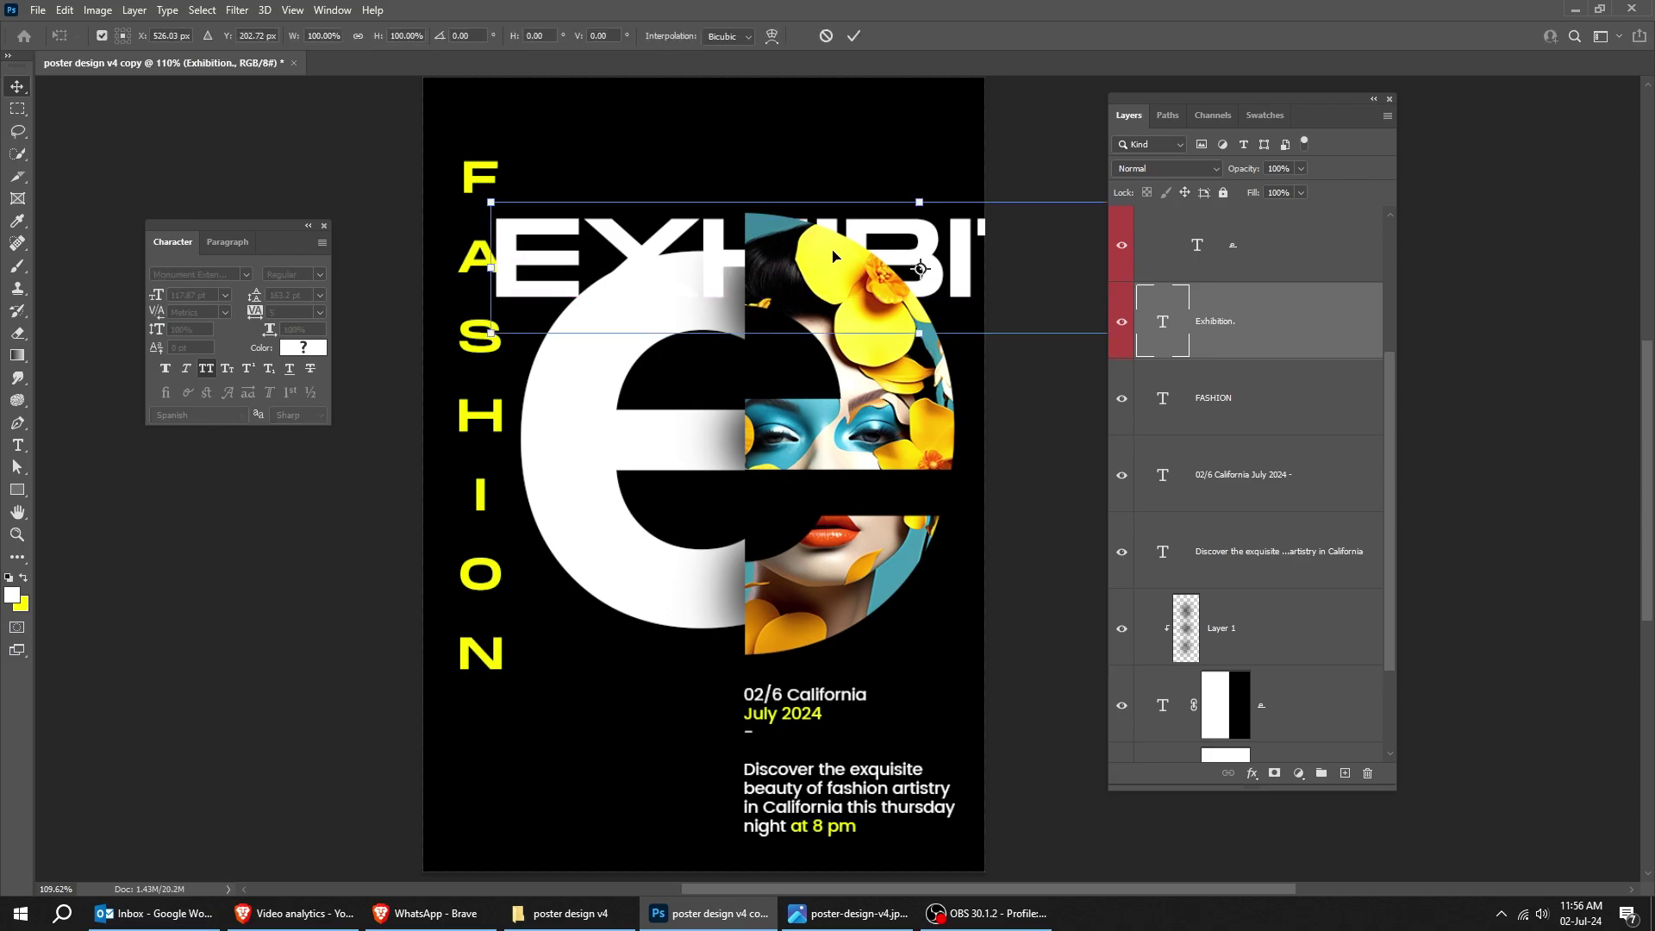
pyautogui.moveTo(921, 204)
pyautogui.mouseDown()
pyautogui.moveTo(923, 246)
pyautogui.moveTo(765, 157)
pyautogui.moveTo(689, 177)
pyautogui.moveTo(769, 161)
pyautogui.mouseUp()
pyautogui.press('Return')
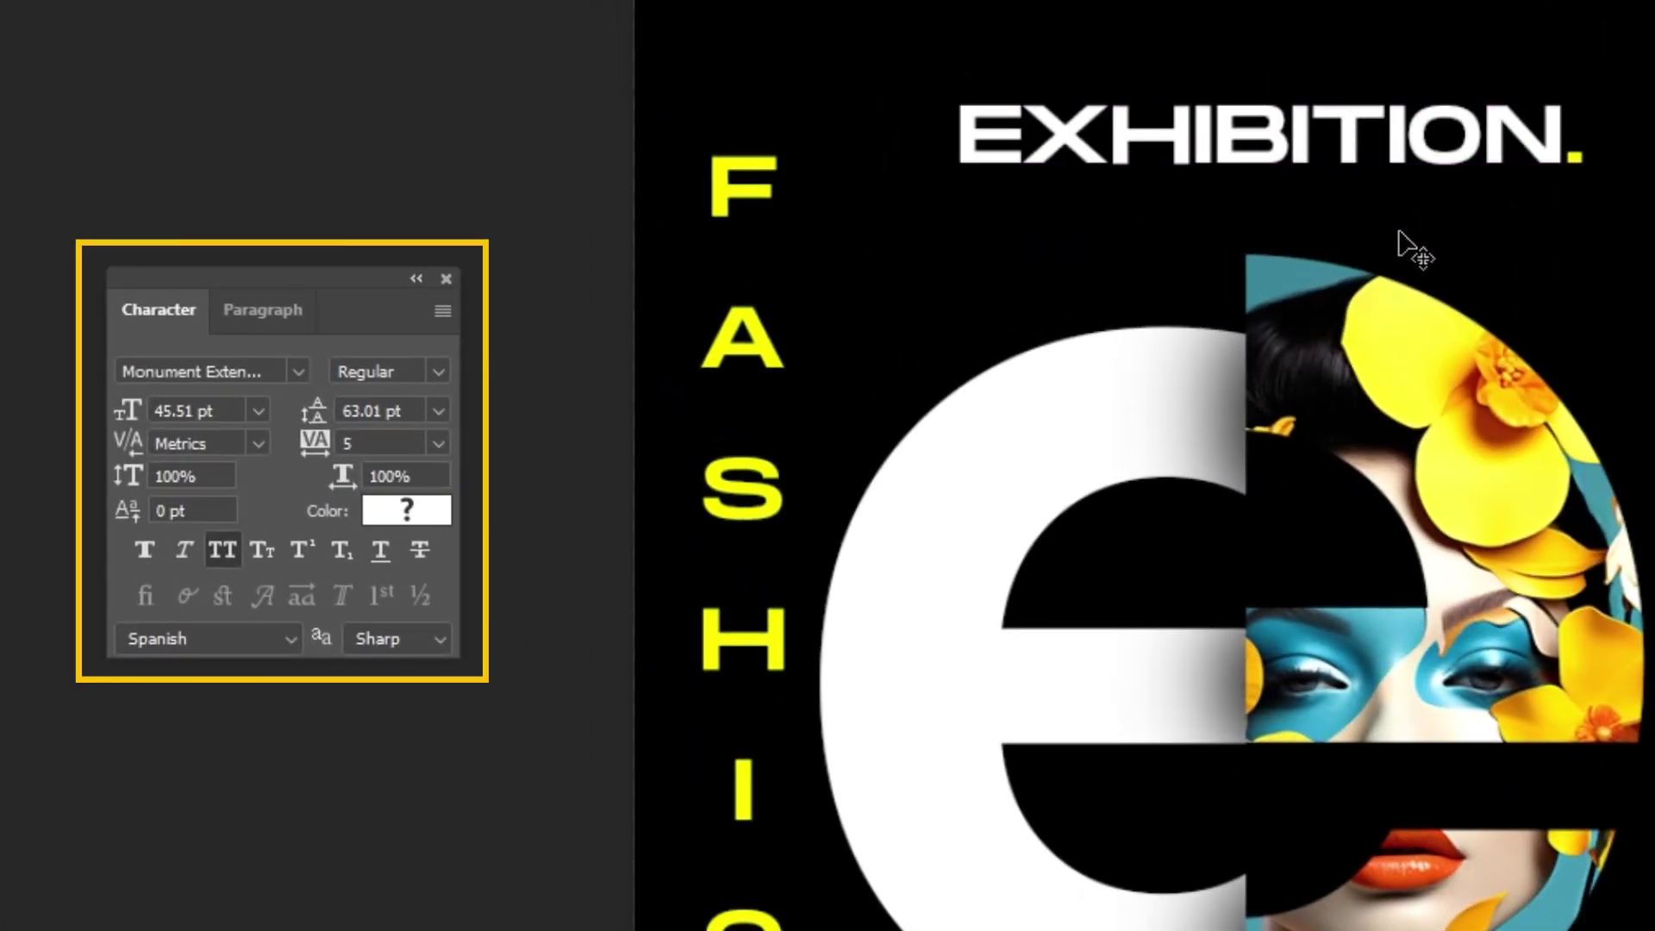
# Reposition the "EXHIBITION." heading above the "e" and fine-tune its scale to about 46 pt
pyautogui.moveTo(1525, 276); pyautogui.dragTo(1411, 317)
pyautogui.hotkey('ctrl', 't')
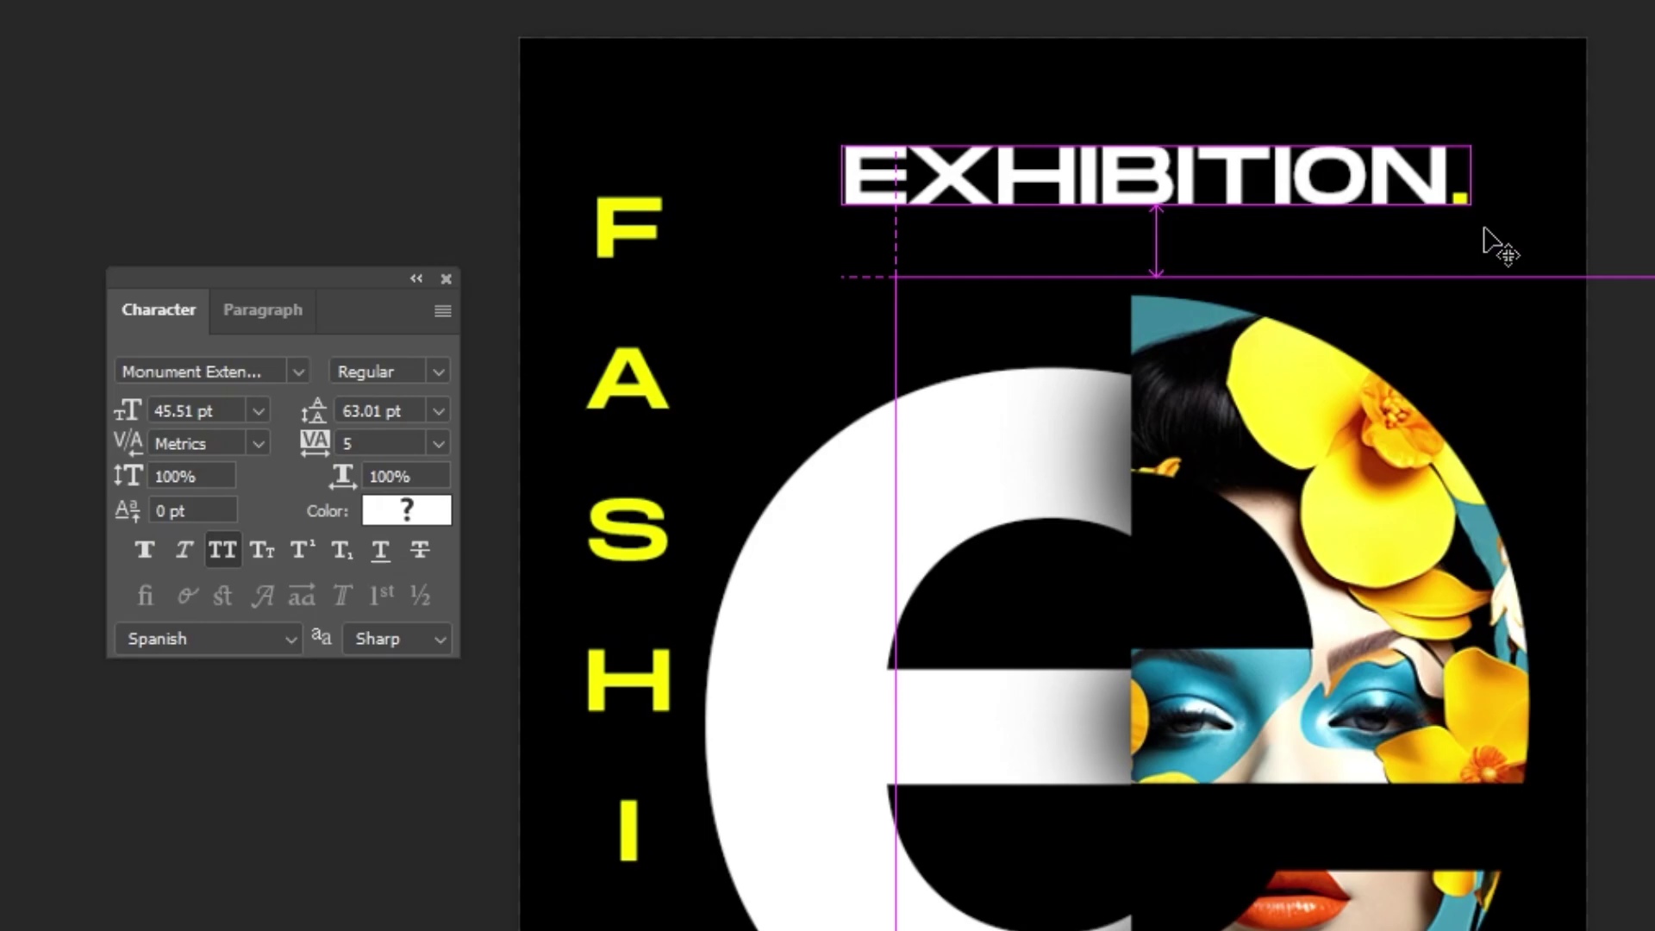
pyautogui.moveTo(1480, 131); pyautogui.dragTo(1476, 129)
pyautogui.press('Return')
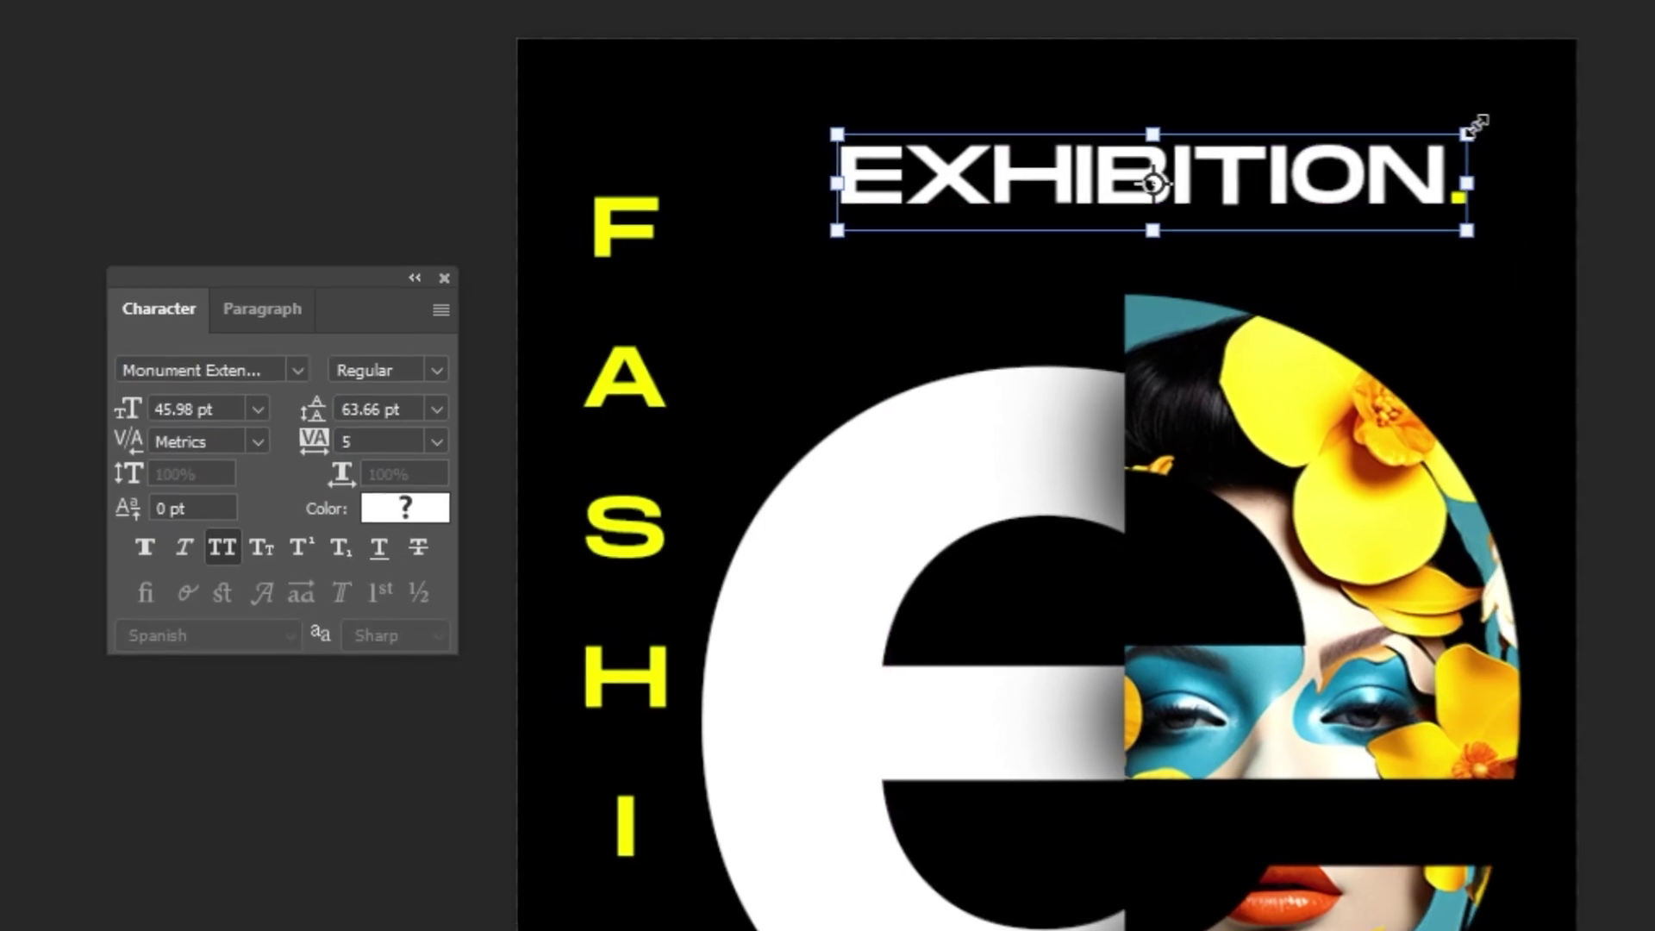